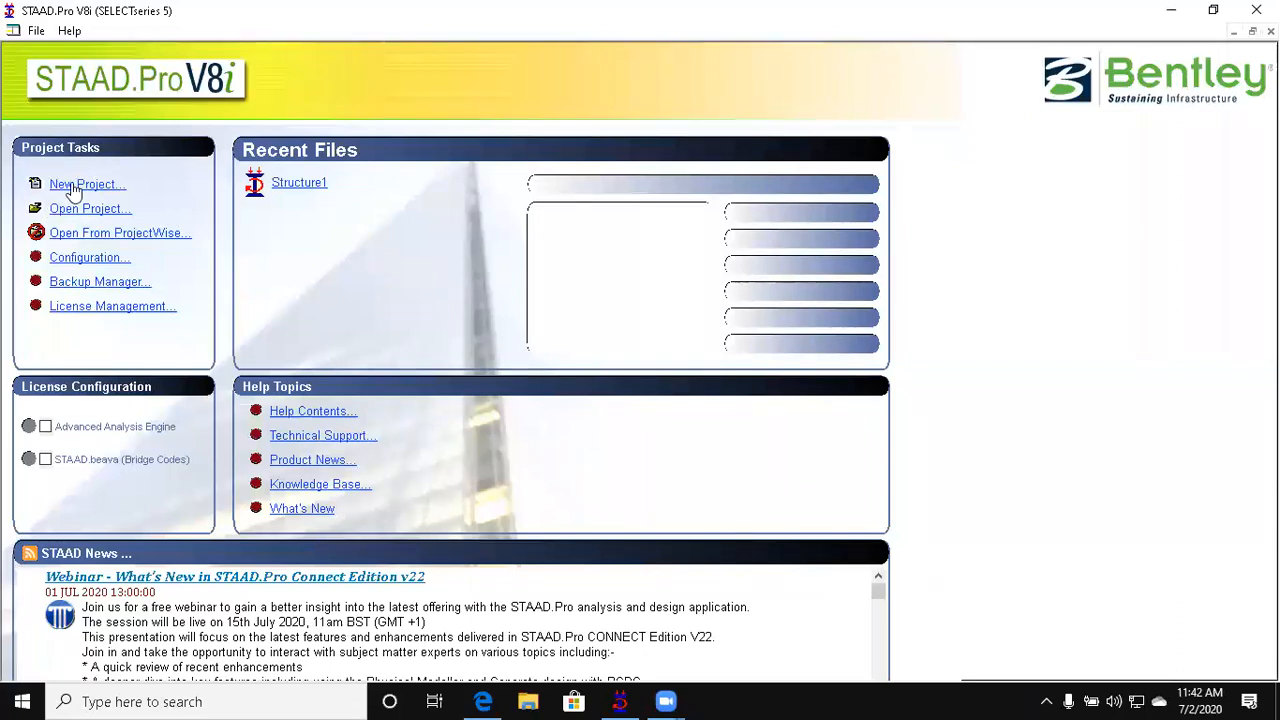
# Step: Open the new project setup, then launch Notepad alongside it for notes
pyautogui.click(74, 190)
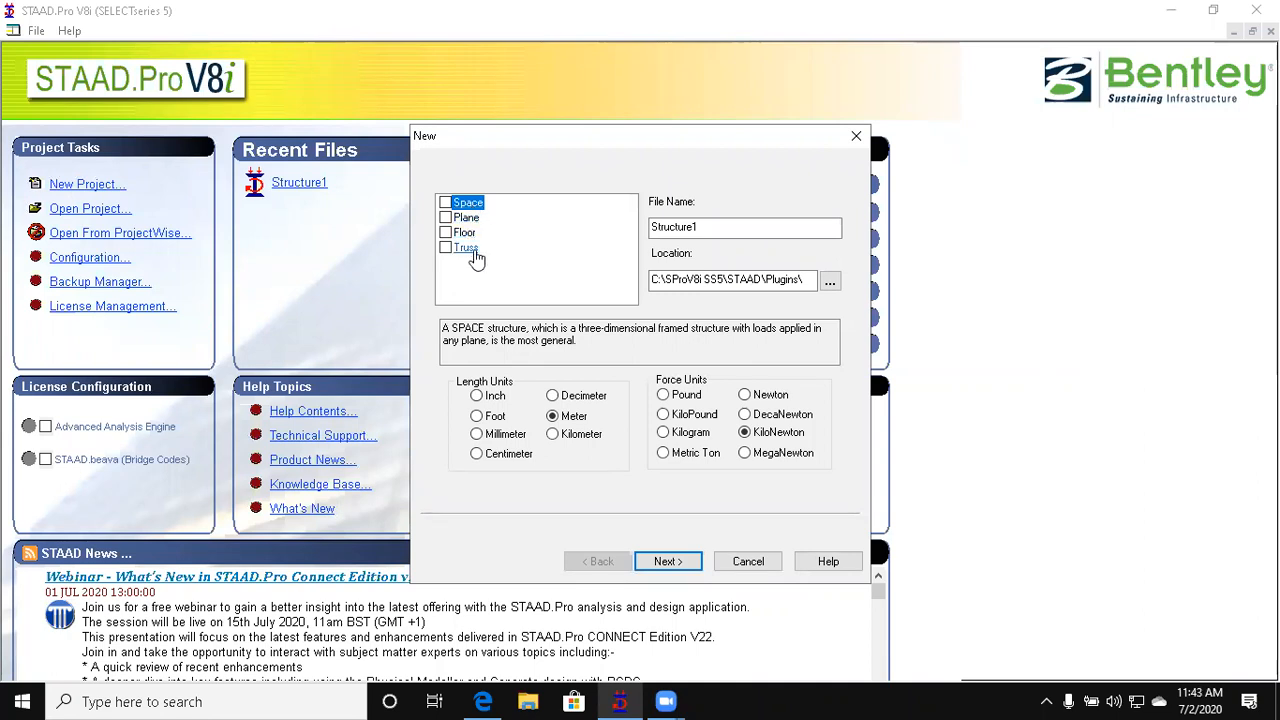
pyautogui.click(266, 704)
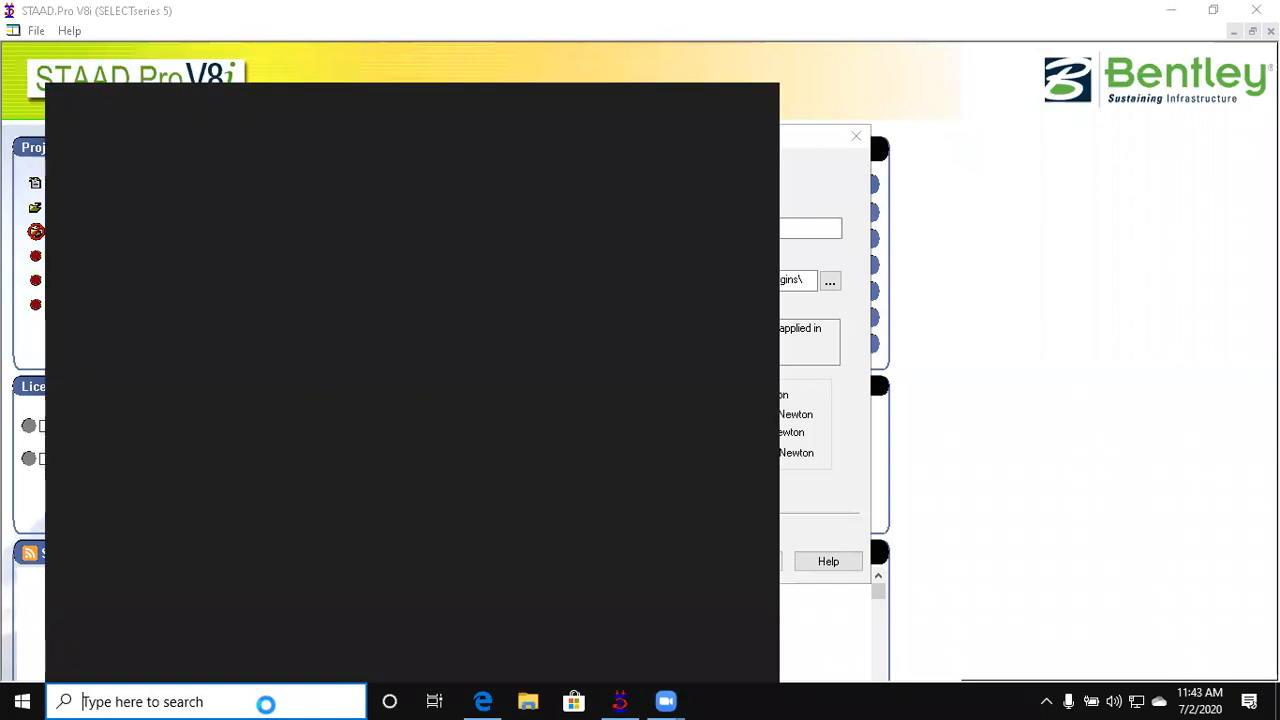
pyautogui.write('note')
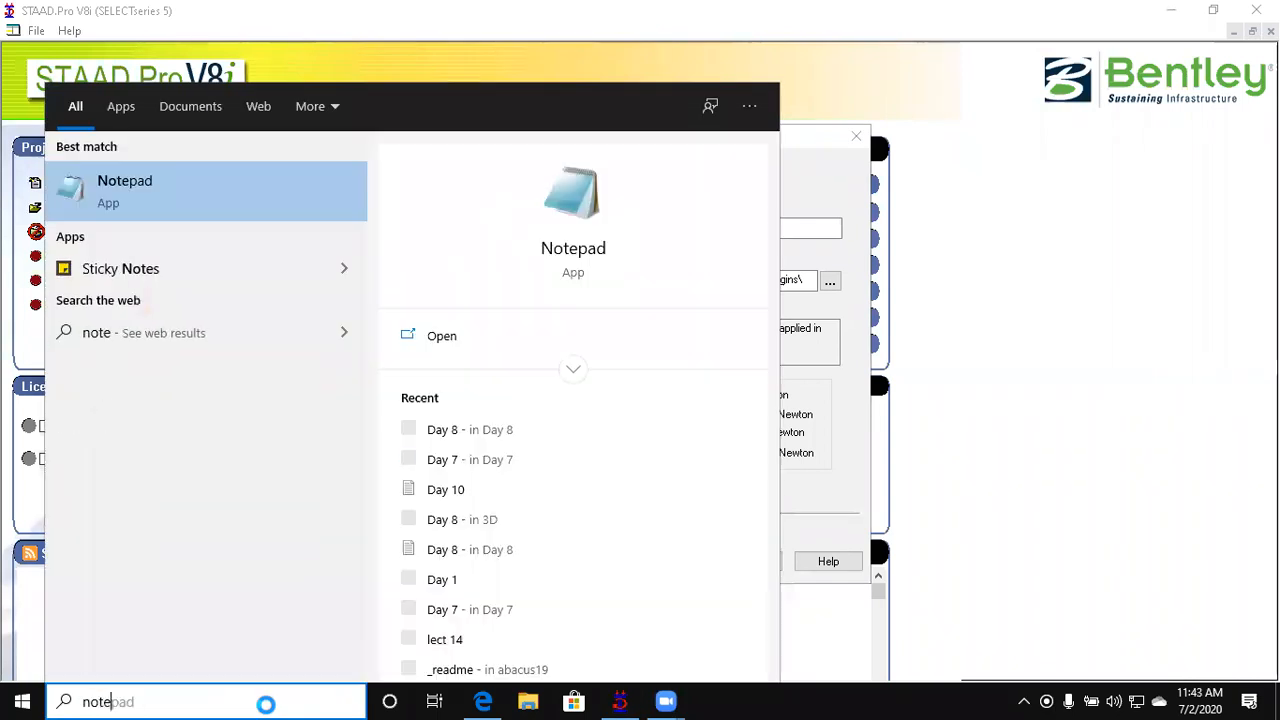
pyautogui.write('pad')
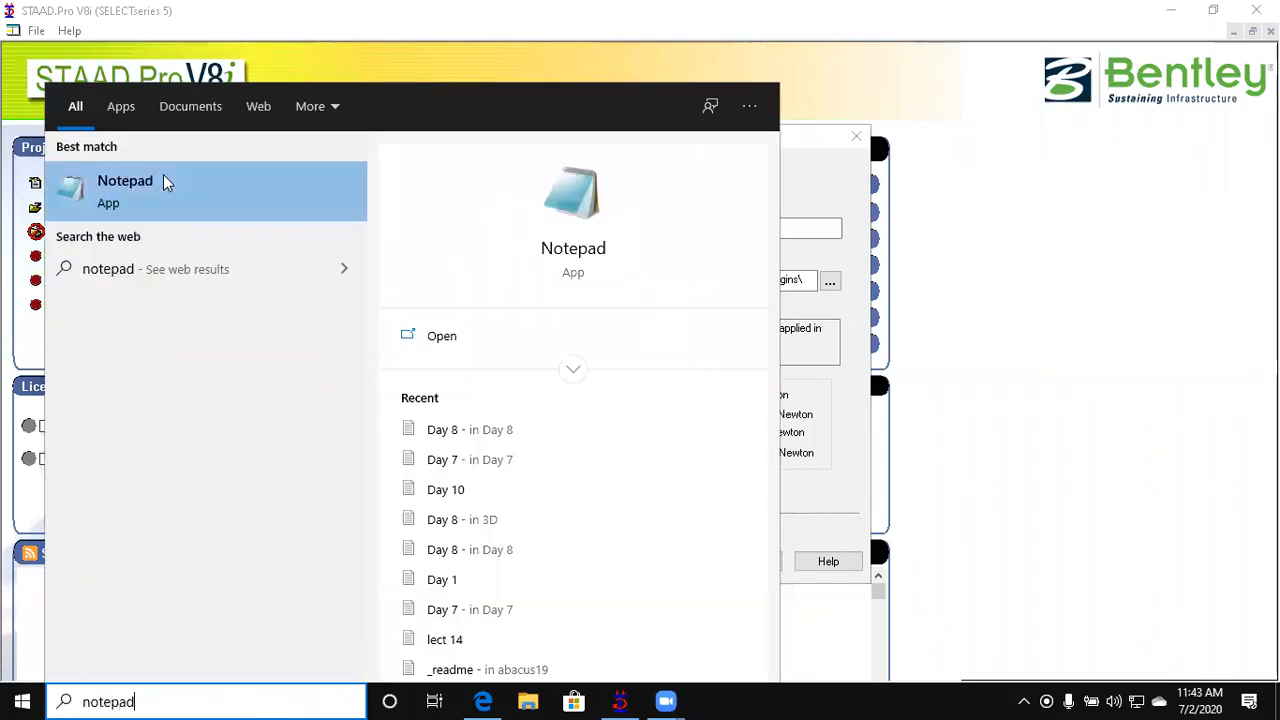
pyautogui.click(163, 181)
# Step: Write "space means 3d" in the Notepad note and move its window clear of the structure type list
pyautogui.write('space me')
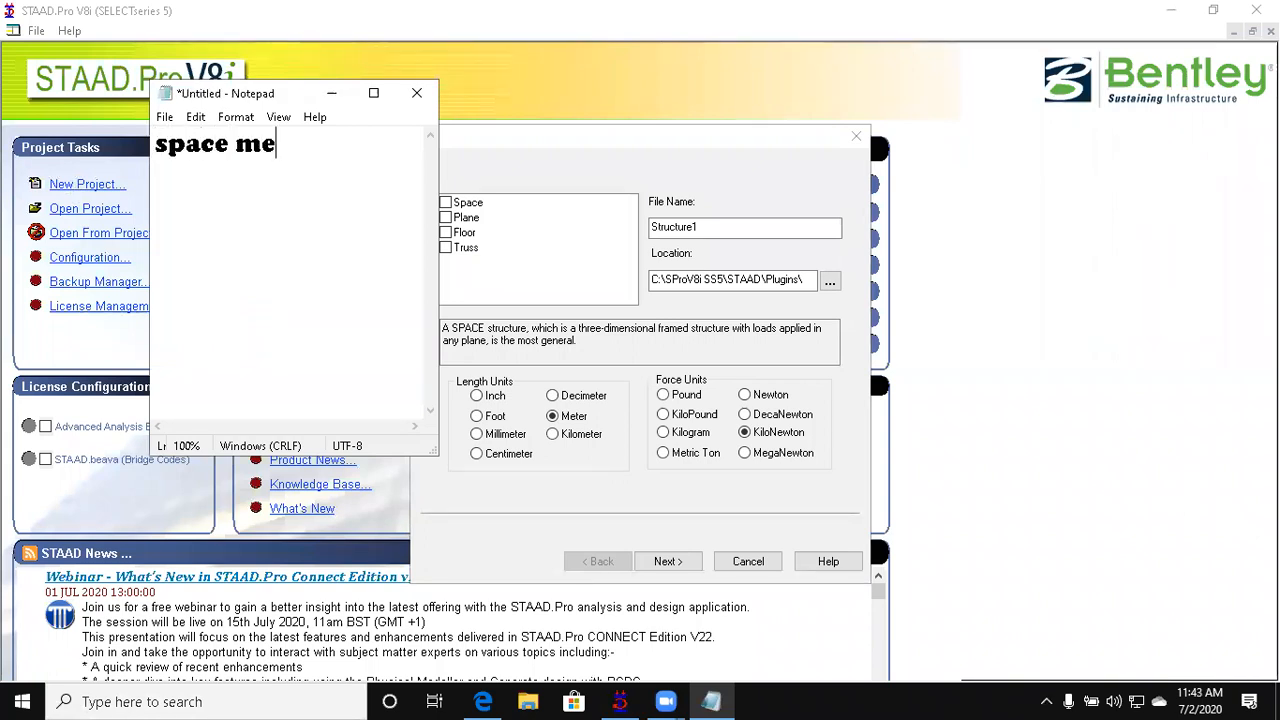
pyautogui.write('ans 3d')
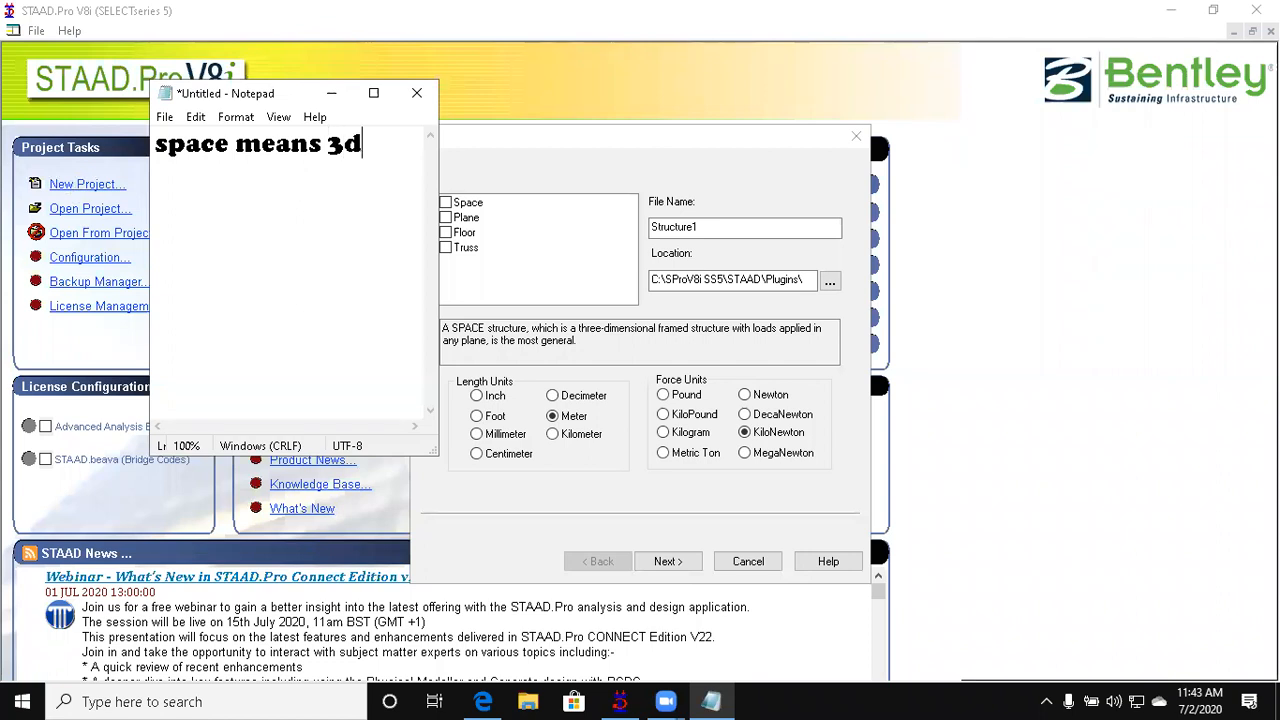
pyautogui.click(372, 95)
pyautogui.click(1213, 10)
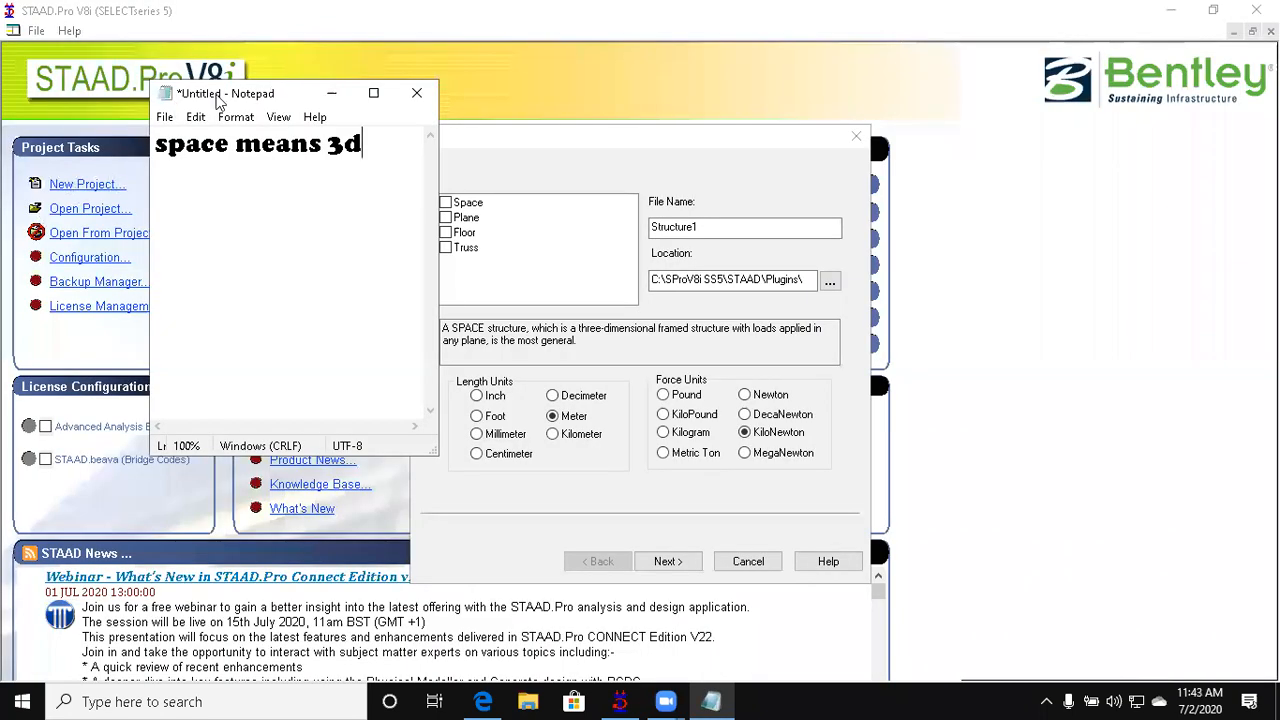
pyautogui.moveTo(220, 100); pyautogui.dragTo(158, 65)
# Step: Add the lines "plane xy", "yz" and "zx" below the first line of the note
pyautogui.press('Return')
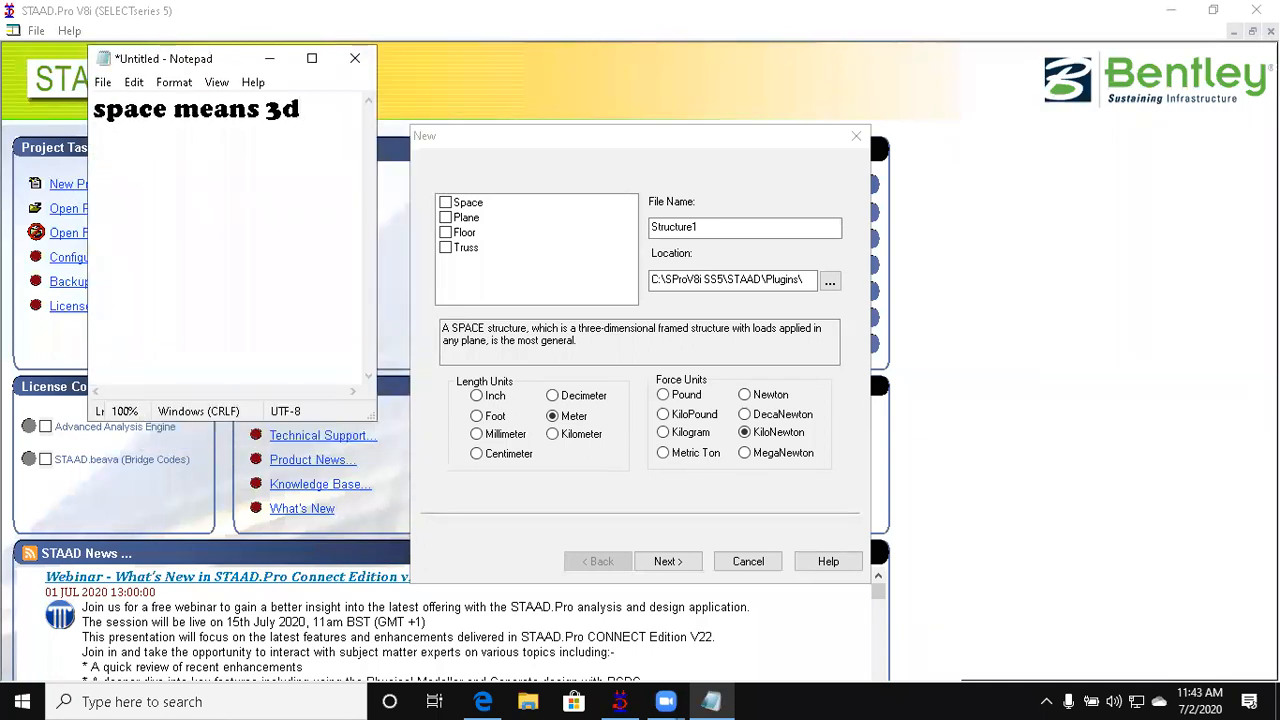
pyautogui.write('plane ')
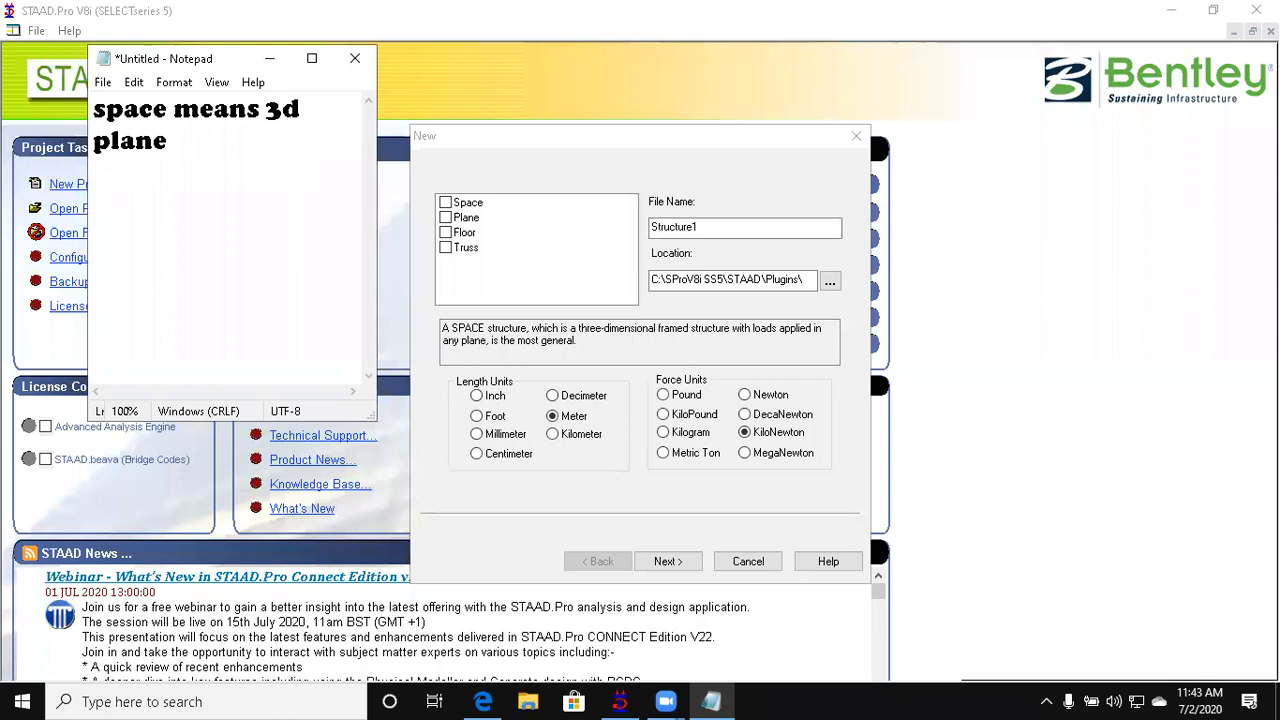
pyautogui.write('xy')
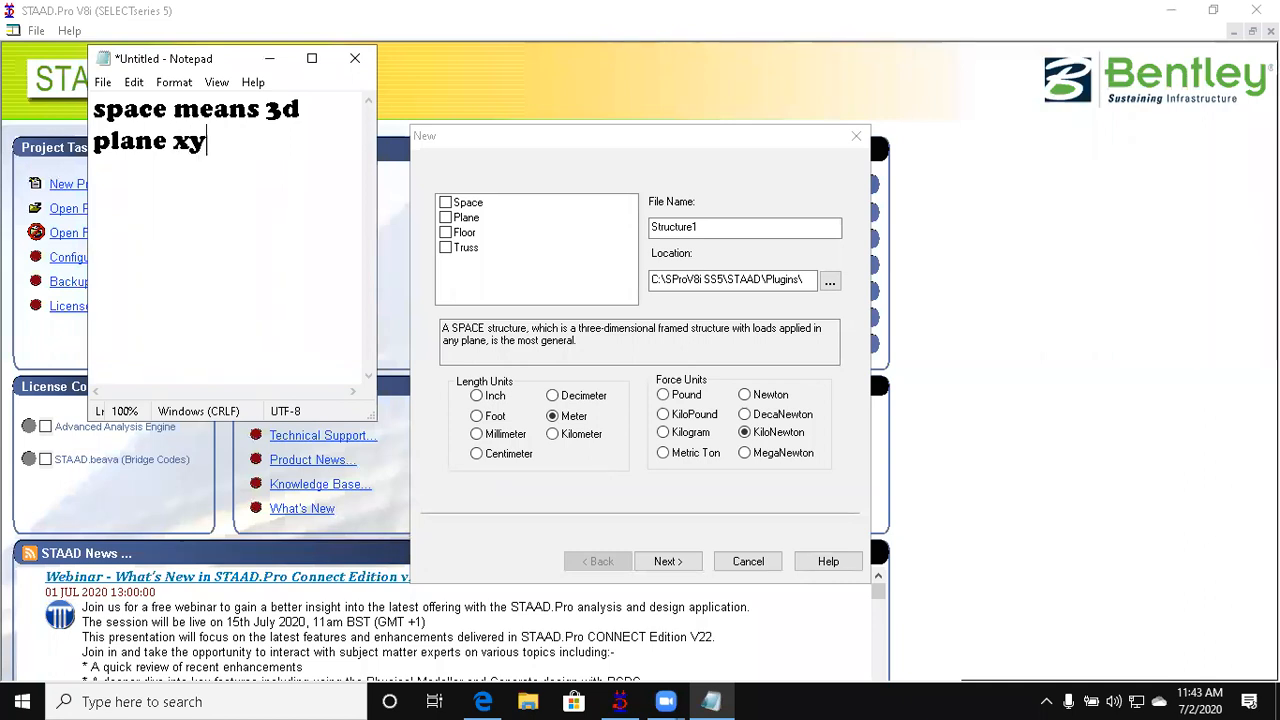
pyautogui.press('Return')
pyautogui.write('y')
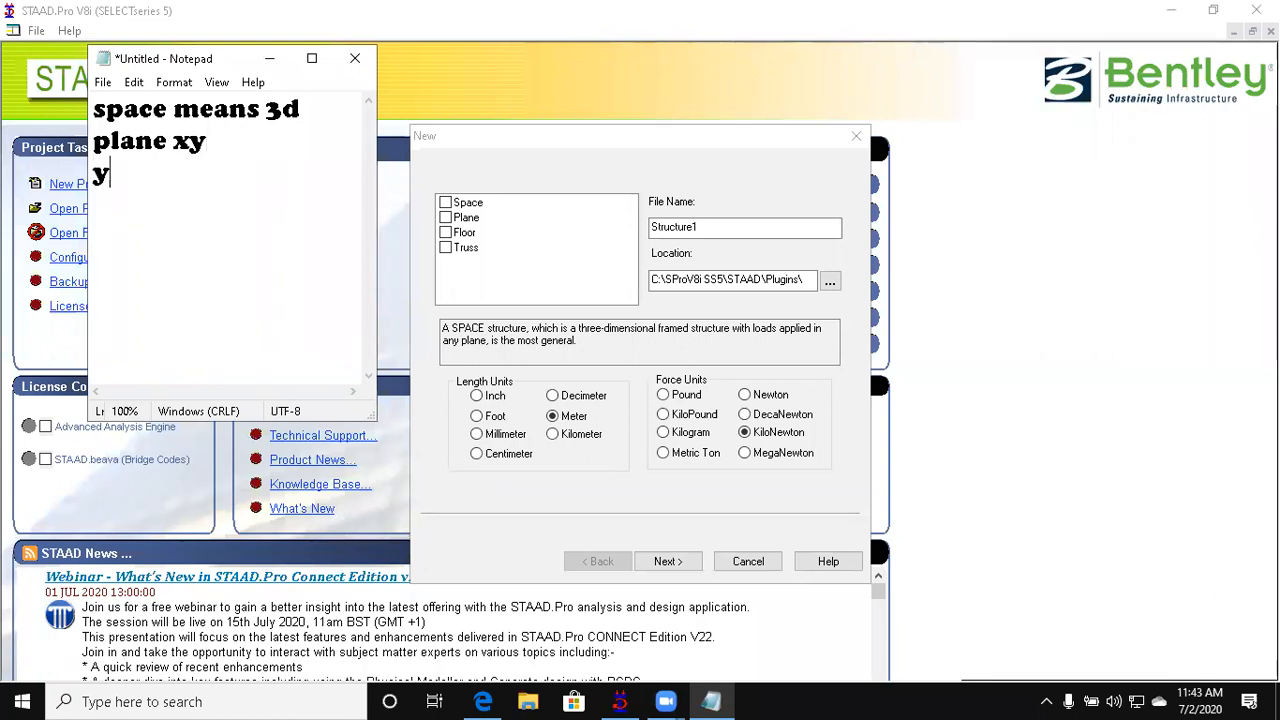
pyautogui.write('z')
pyautogui.press('Return')
pyautogui.write('zx')
# Step: Add the line "top front side" below the three plane entries in the note
pyautogui.press('Return')
pyautogui.write('top fri')
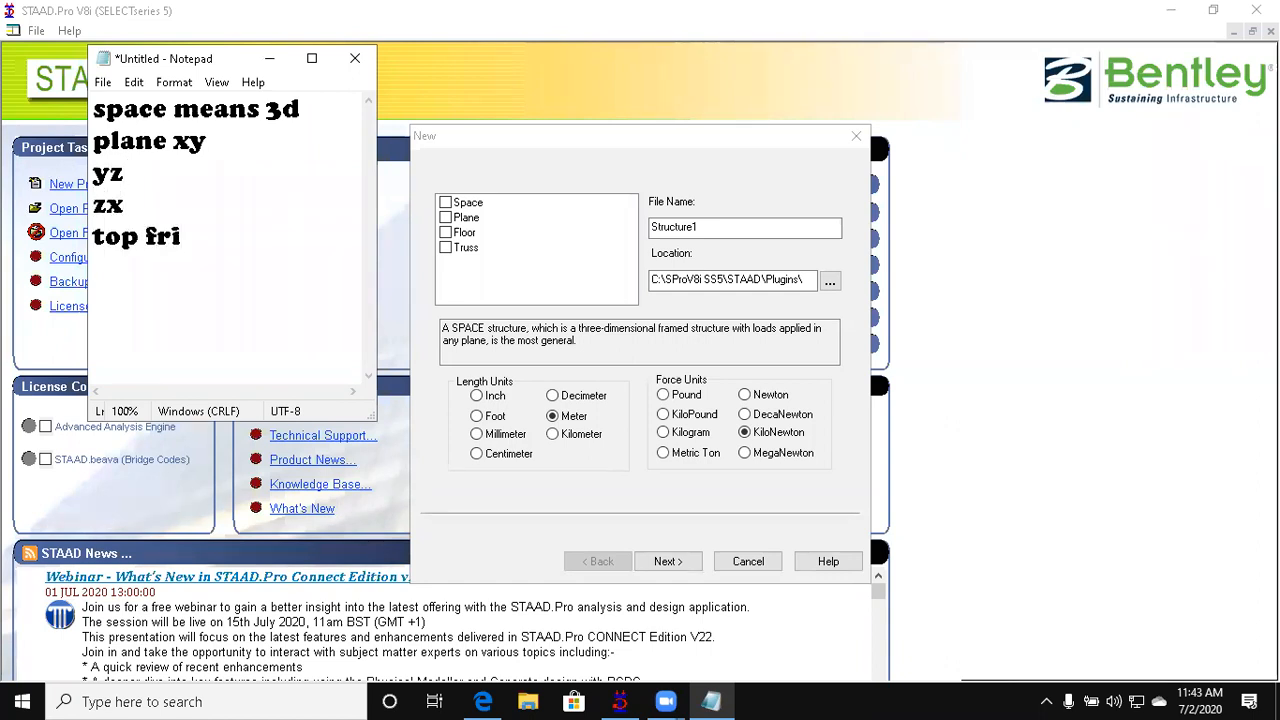
pyautogui.press('BackSpace')
pyautogui.write('ont side')
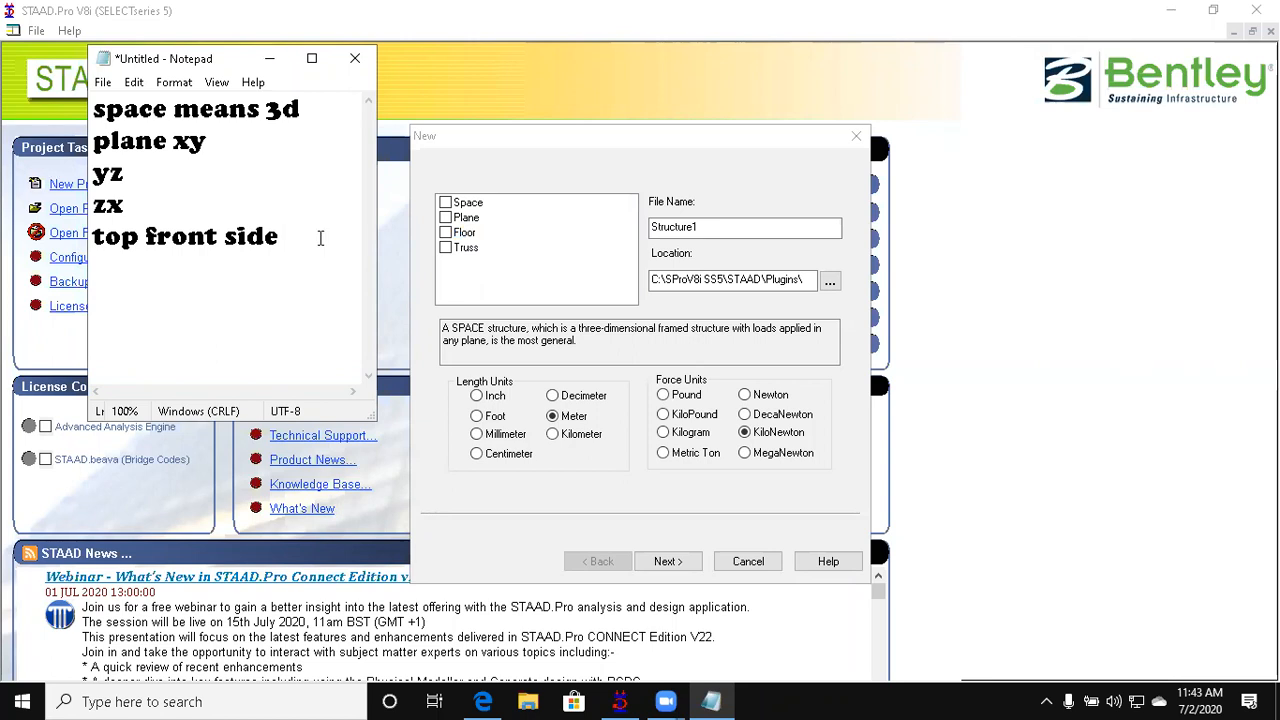
# Step: Add the lines "roof" and "truss steel structure" at the end of the note
pyautogui.press('Return')
pyautogui.write('roof')
pyautogui.write('tr')
pyautogui.write('uss ')
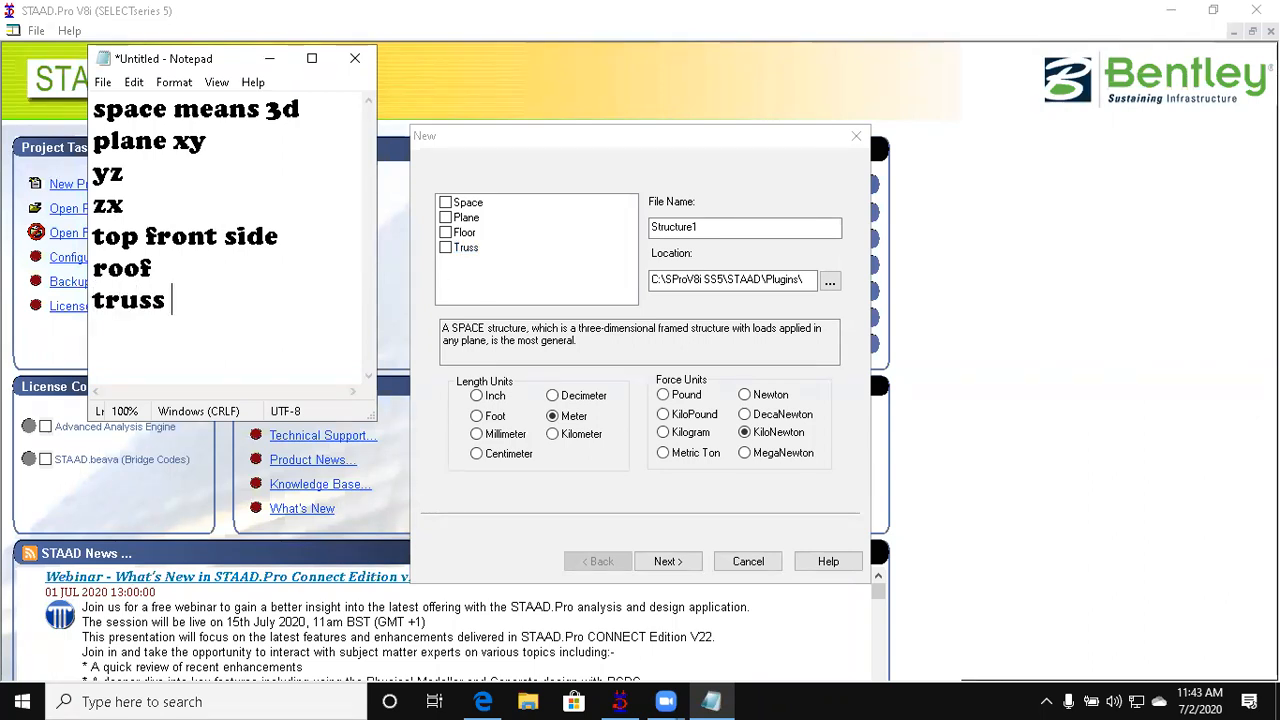
pyautogui.write('steel st')
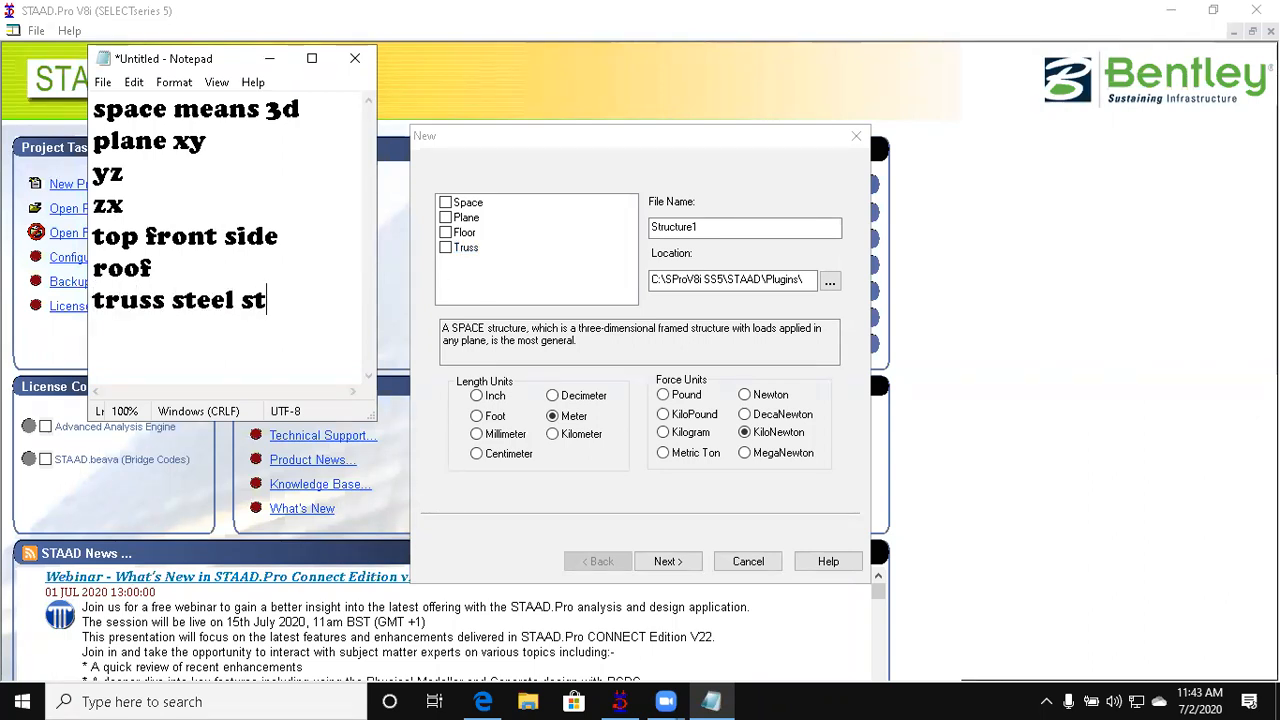
pyautogui.write('ructure')
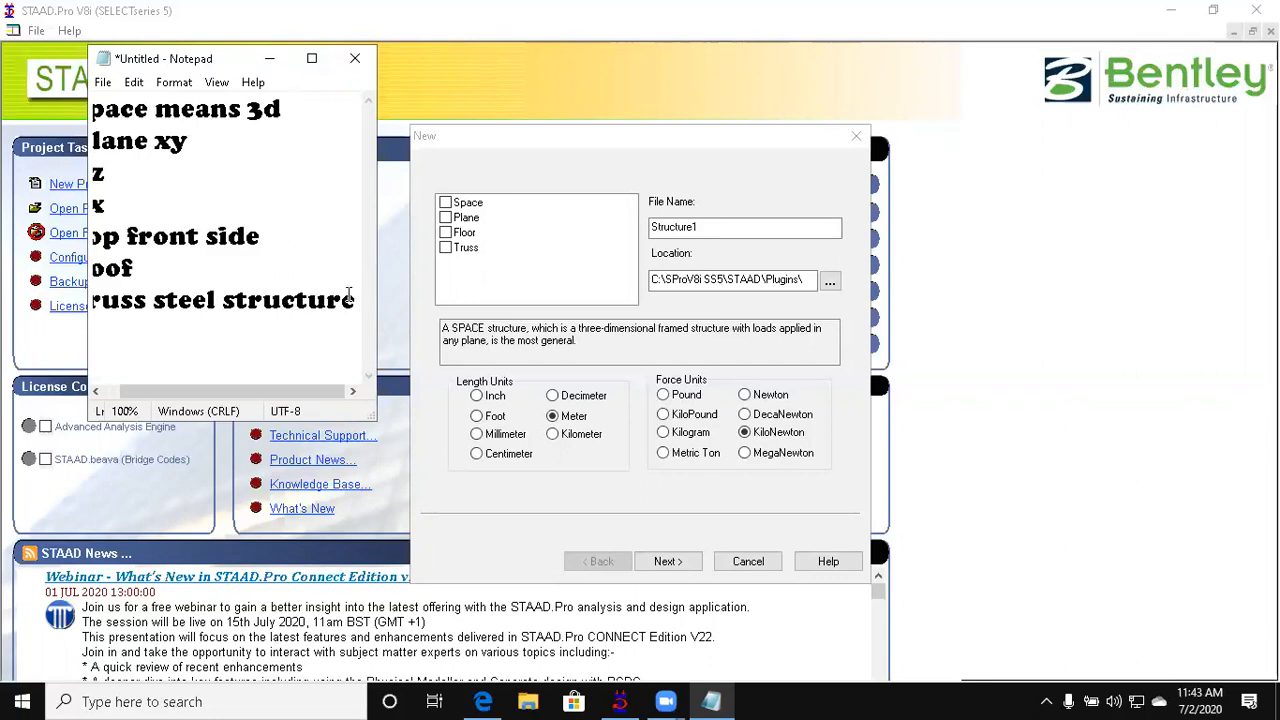
# Step: Enlarge the Notepad window enough to show the full truss line, then minimize it
pyautogui.click(311, 58)
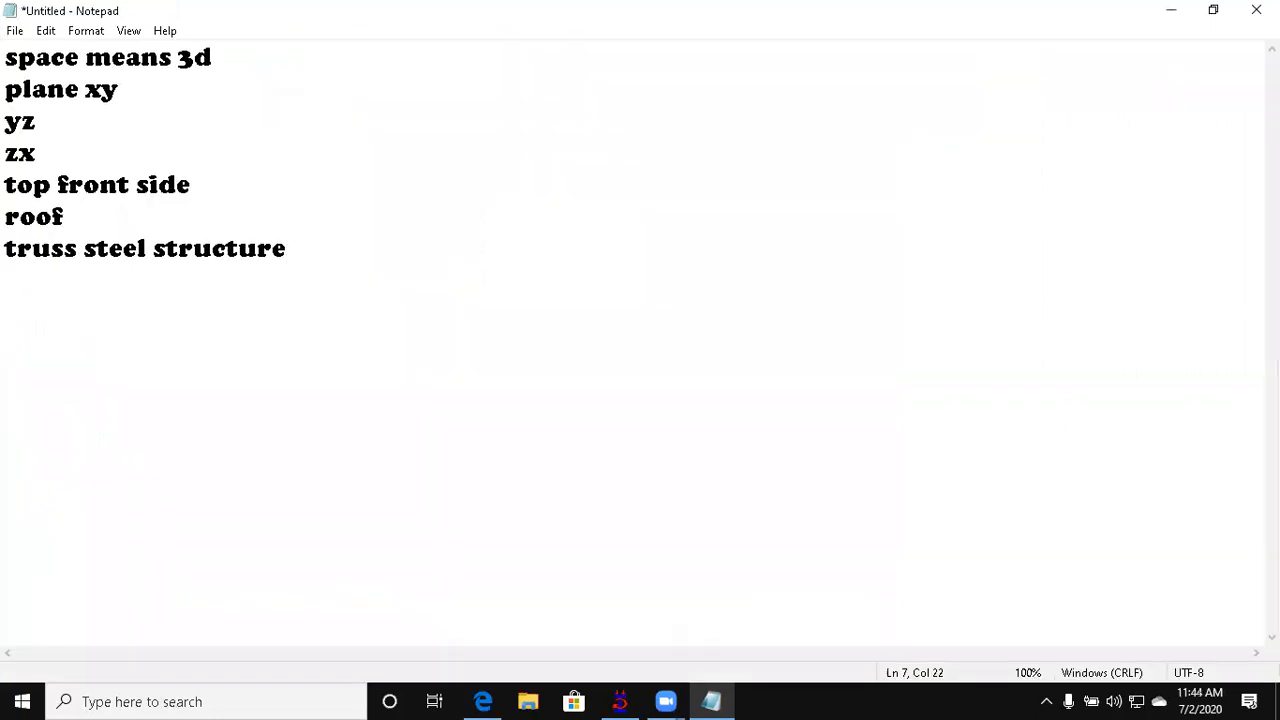
pyautogui.click(1214, 12)
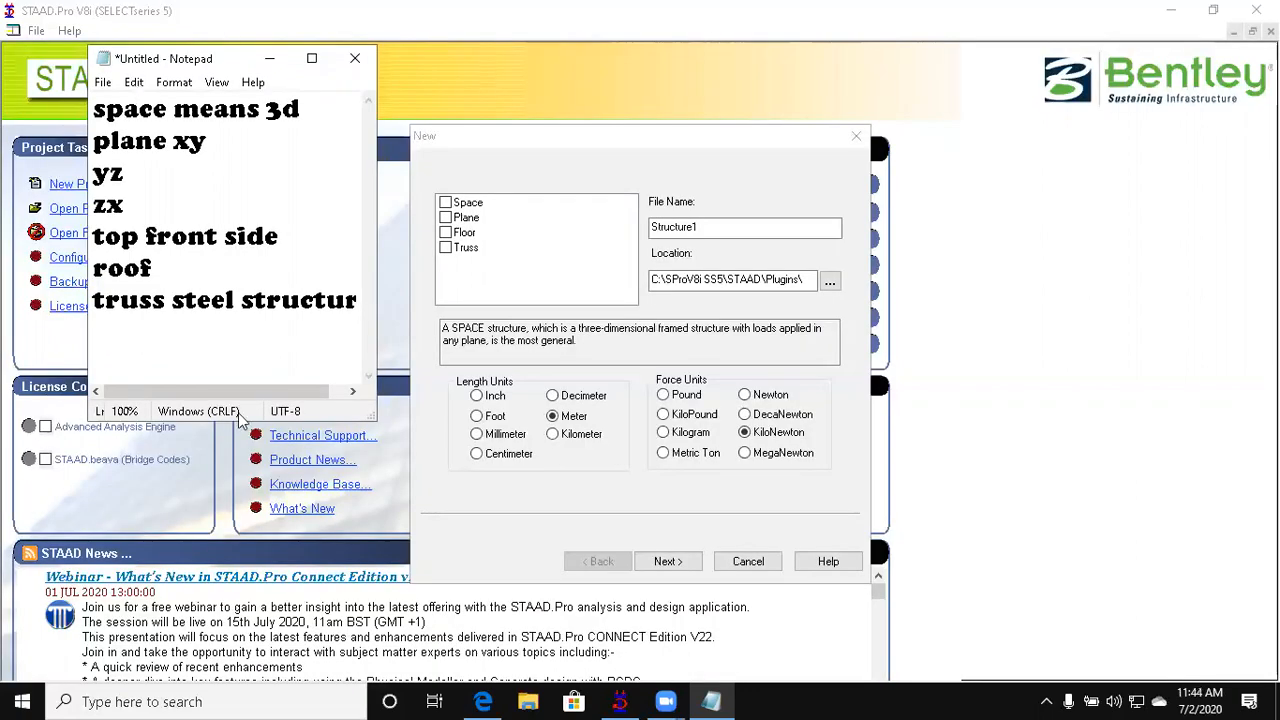
pyautogui.moveTo(248, 420); pyautogui.dragTo(248, 481)
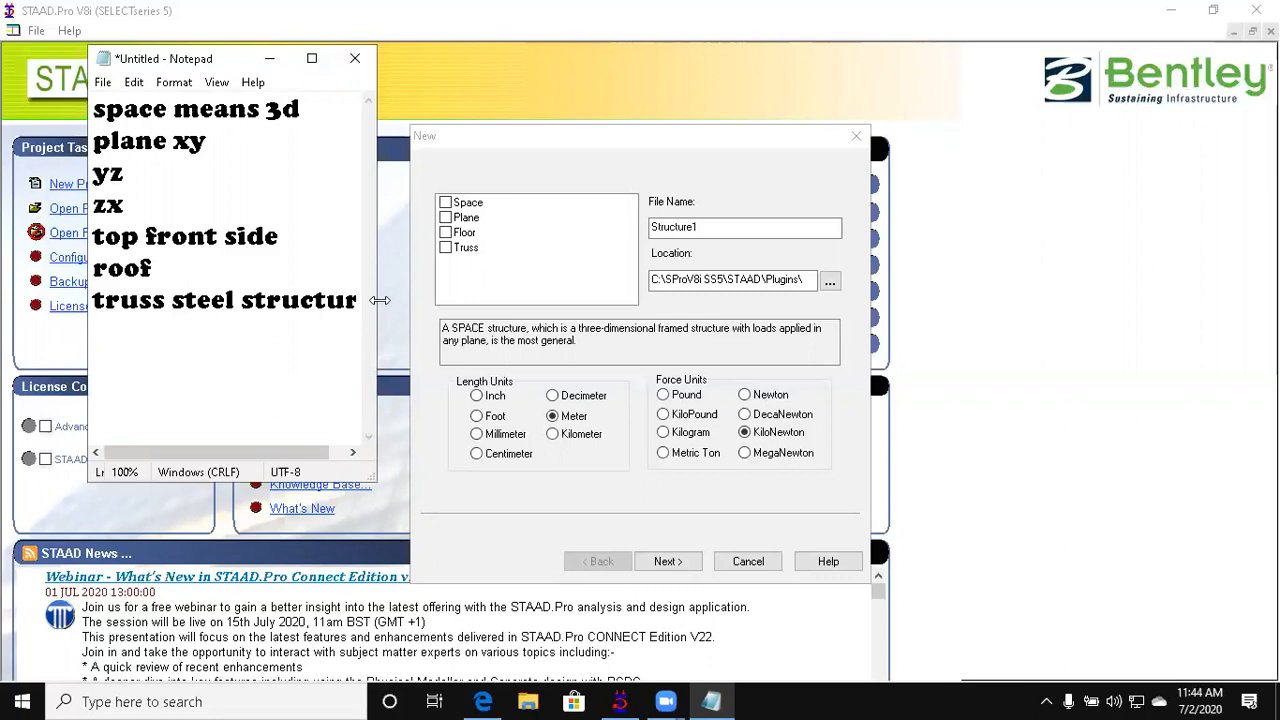
pyautogui.moveTo(379, 300); pyautogui.dragTo(473, 300)
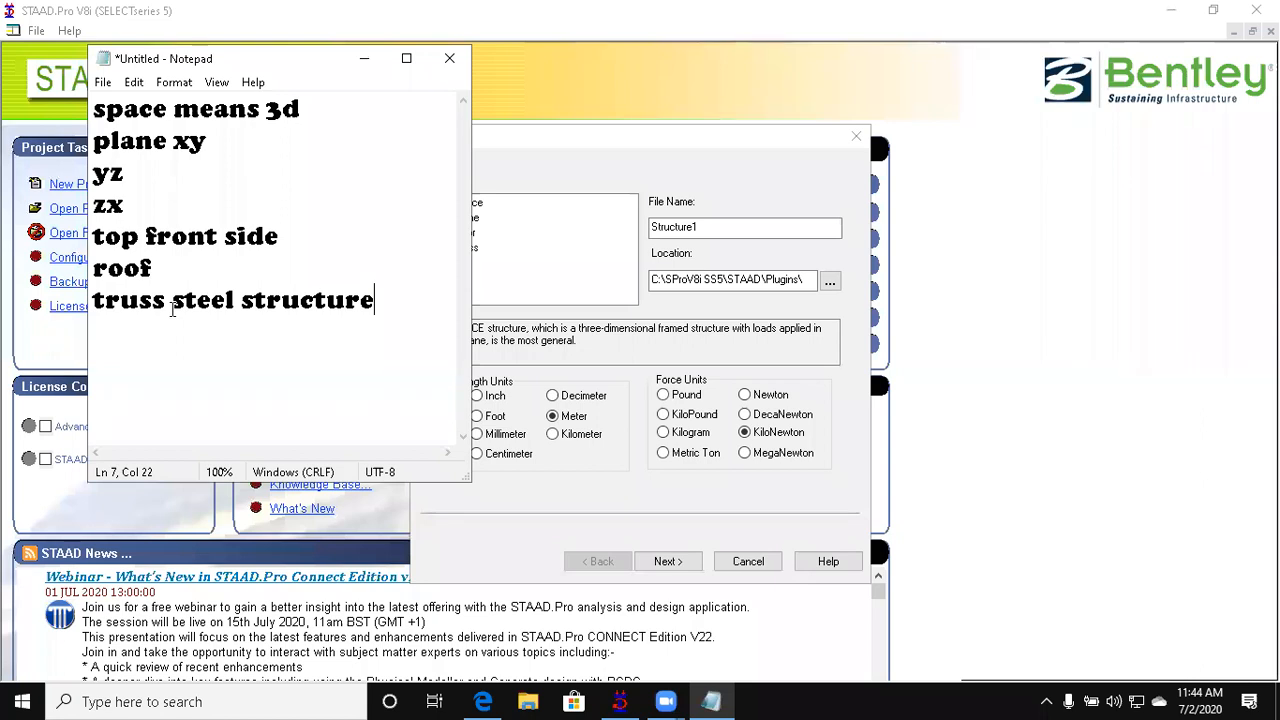
pyautogui.click(364, 58)
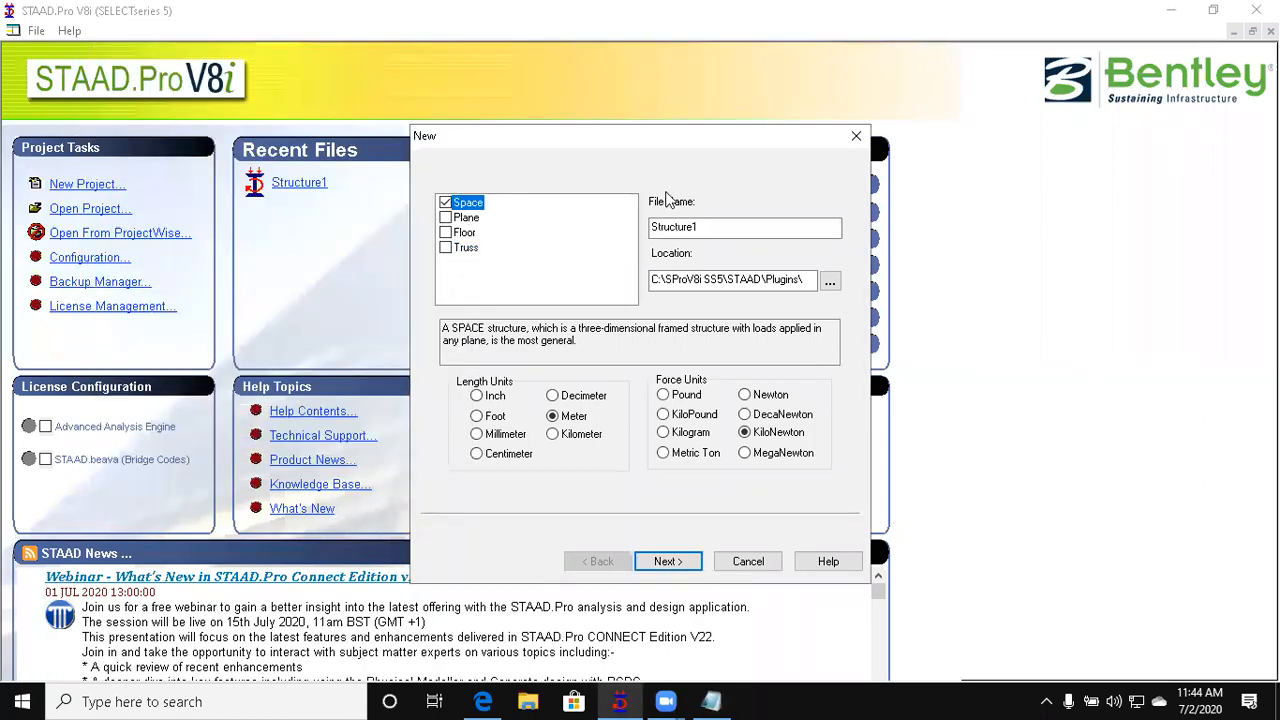
pyautogui.moveTo(740, 227); pyautogui.dragTo(604, 246)
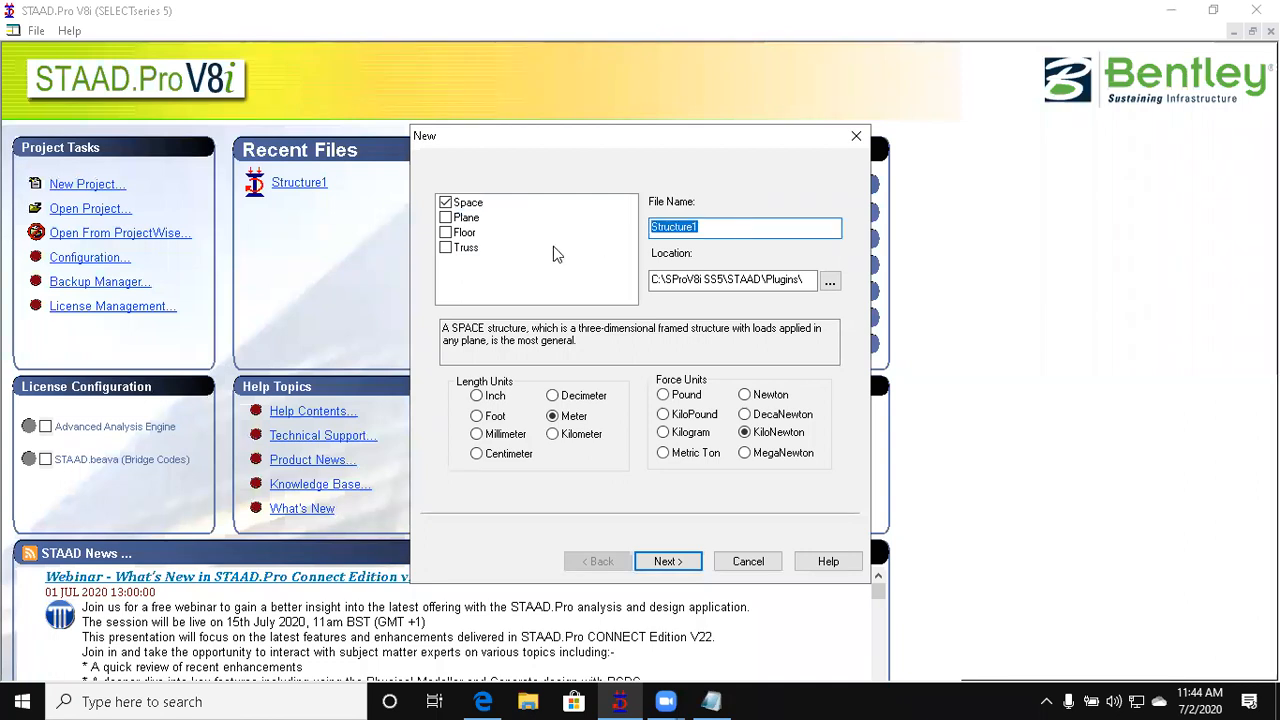
pyautogui.write('beam')
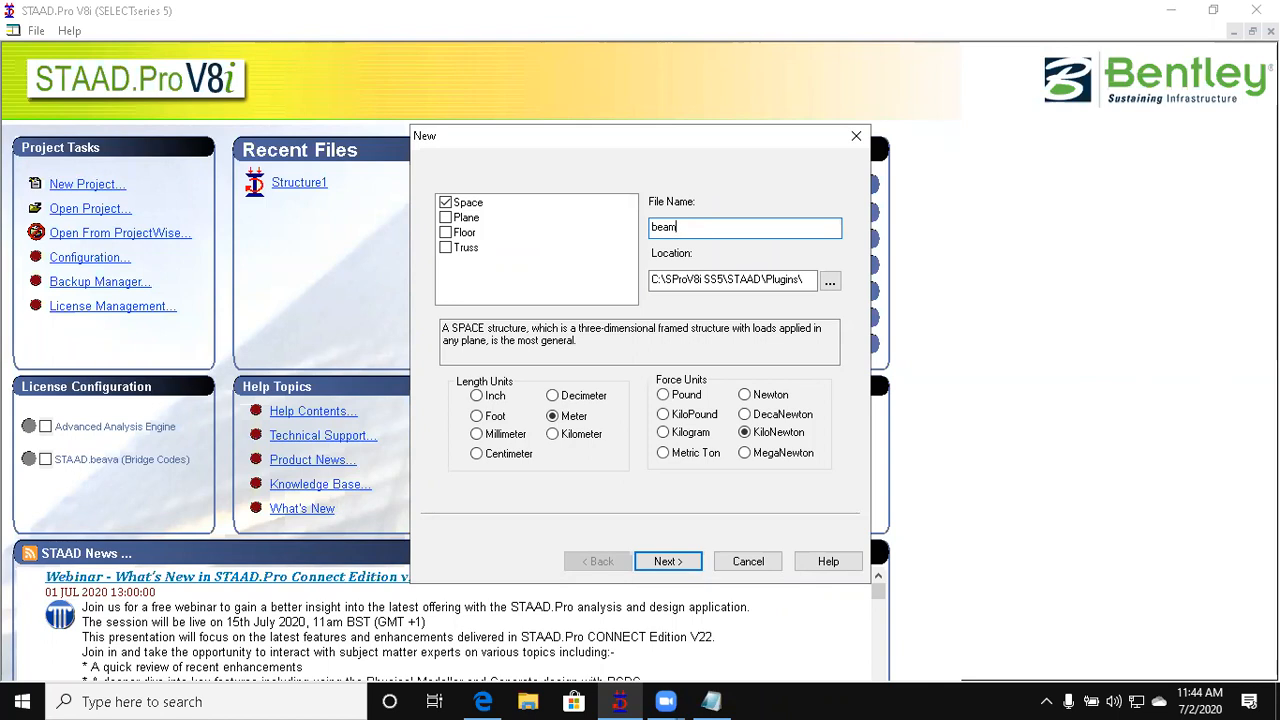
pyautogui.click(833, 283)
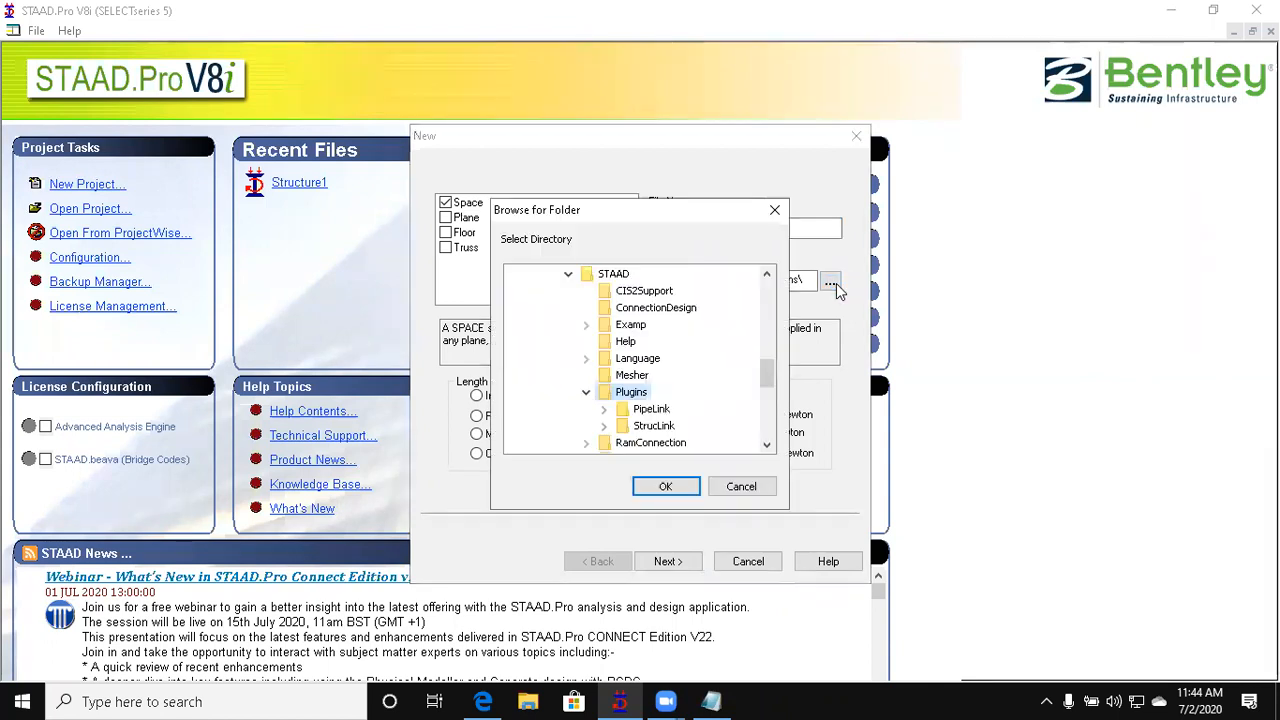
pyautogui.scroll(-8, 723, 360)
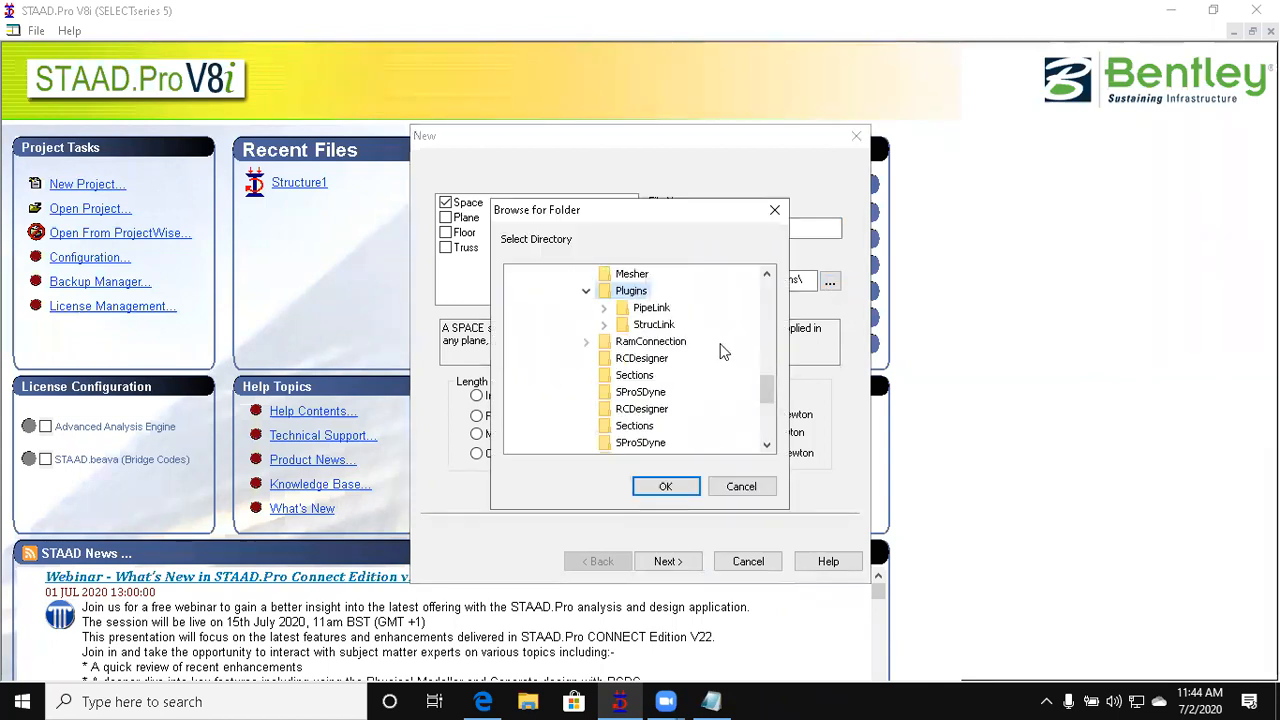
pyautogui.scroll(2, 699, 422)
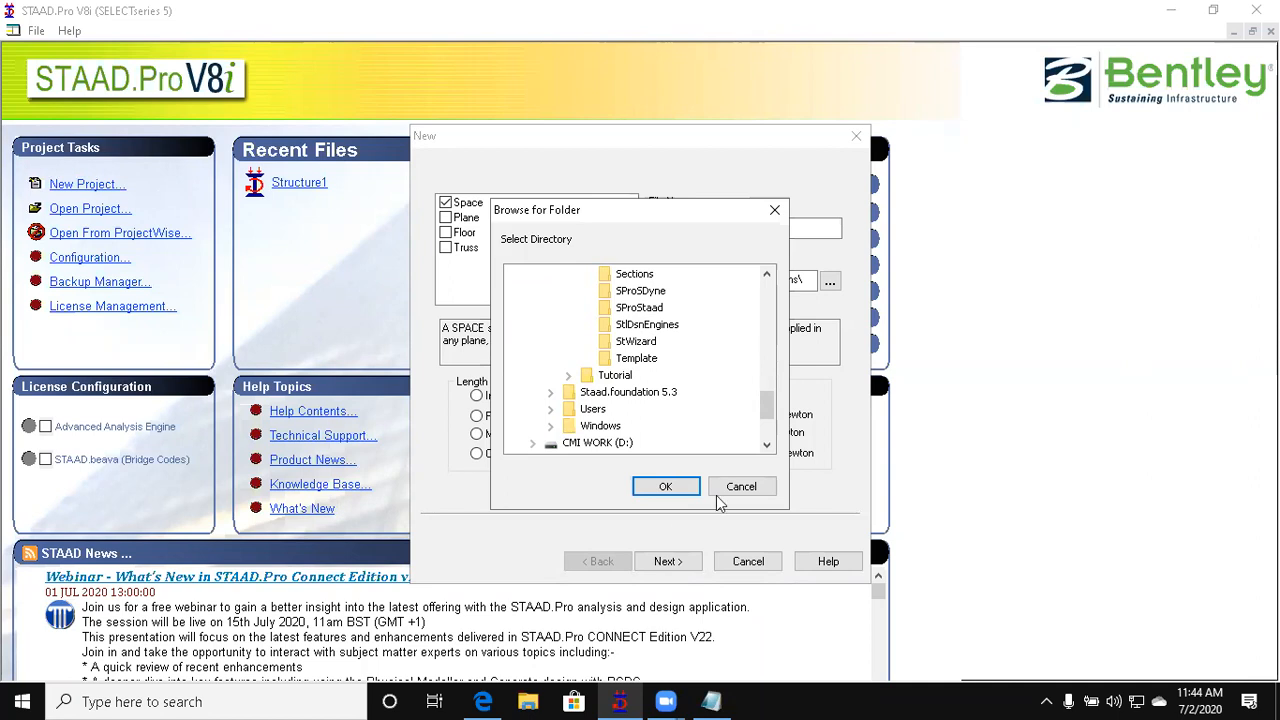
pyautogui.scroll(-3, 683, 448)
pyautogui.scroll(15, 609, 403)
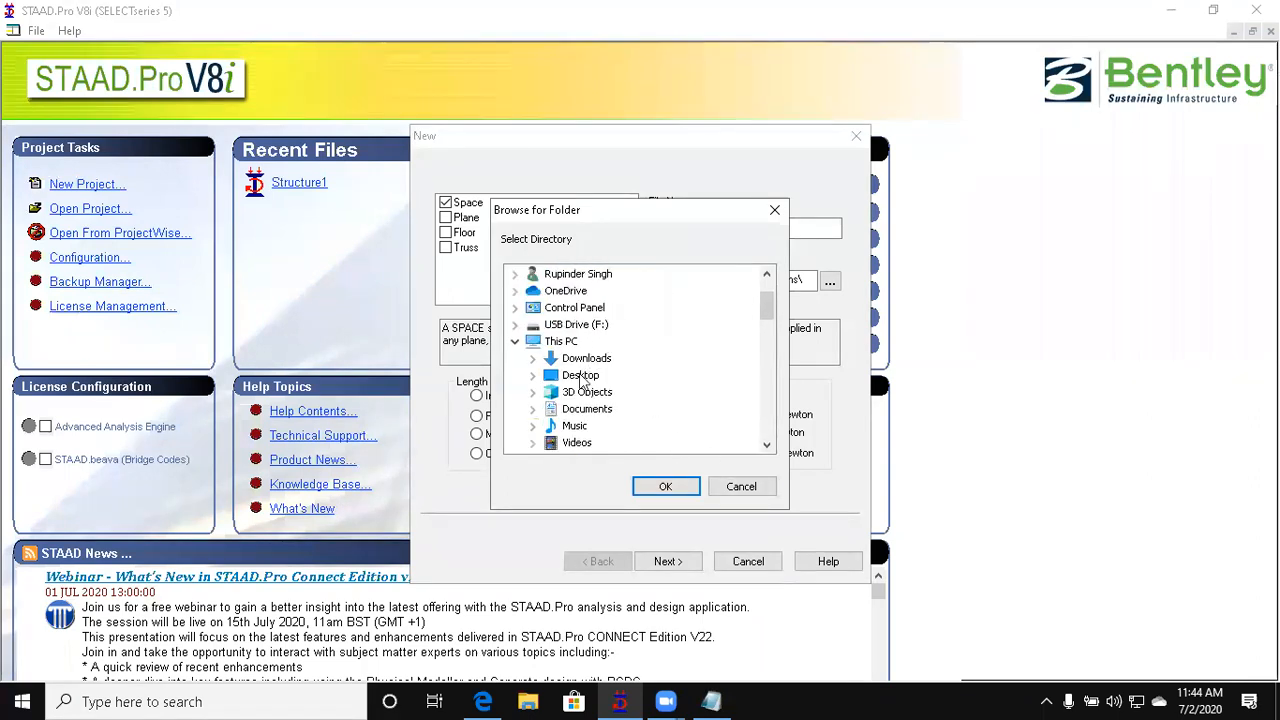
pyautogui.doubleClick(580, 376)
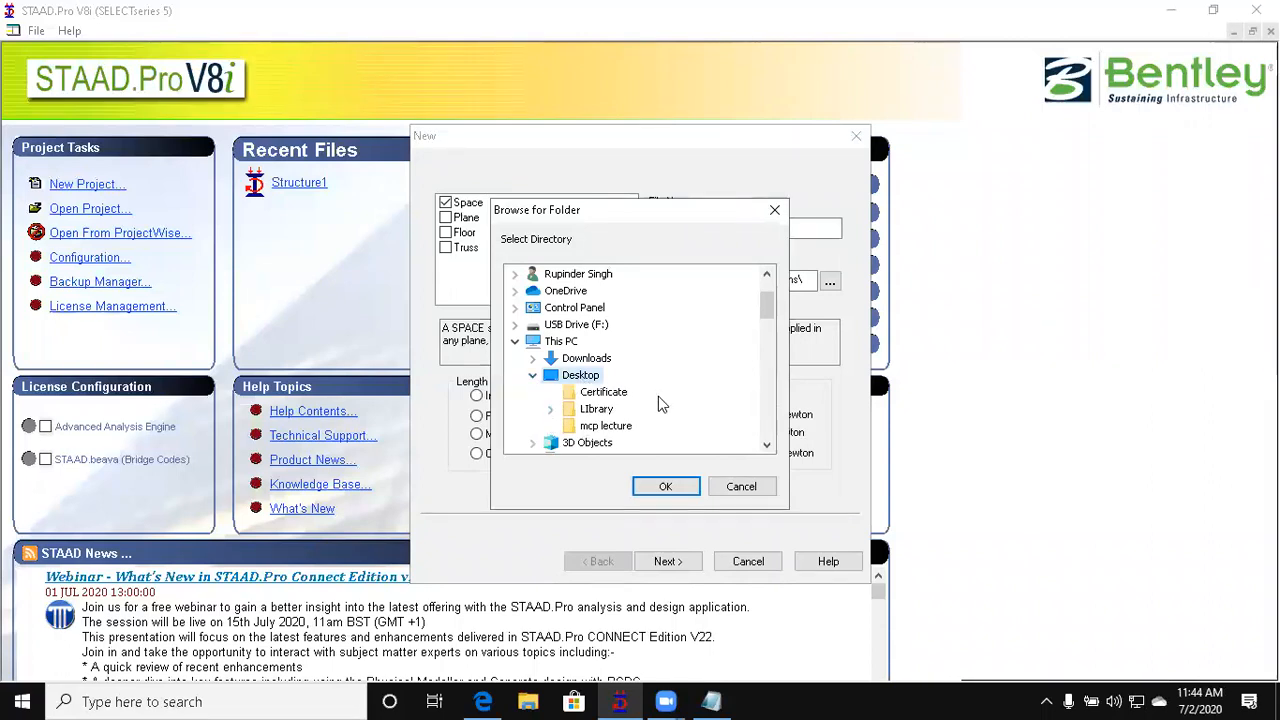
pyautogui.click(742, 488)
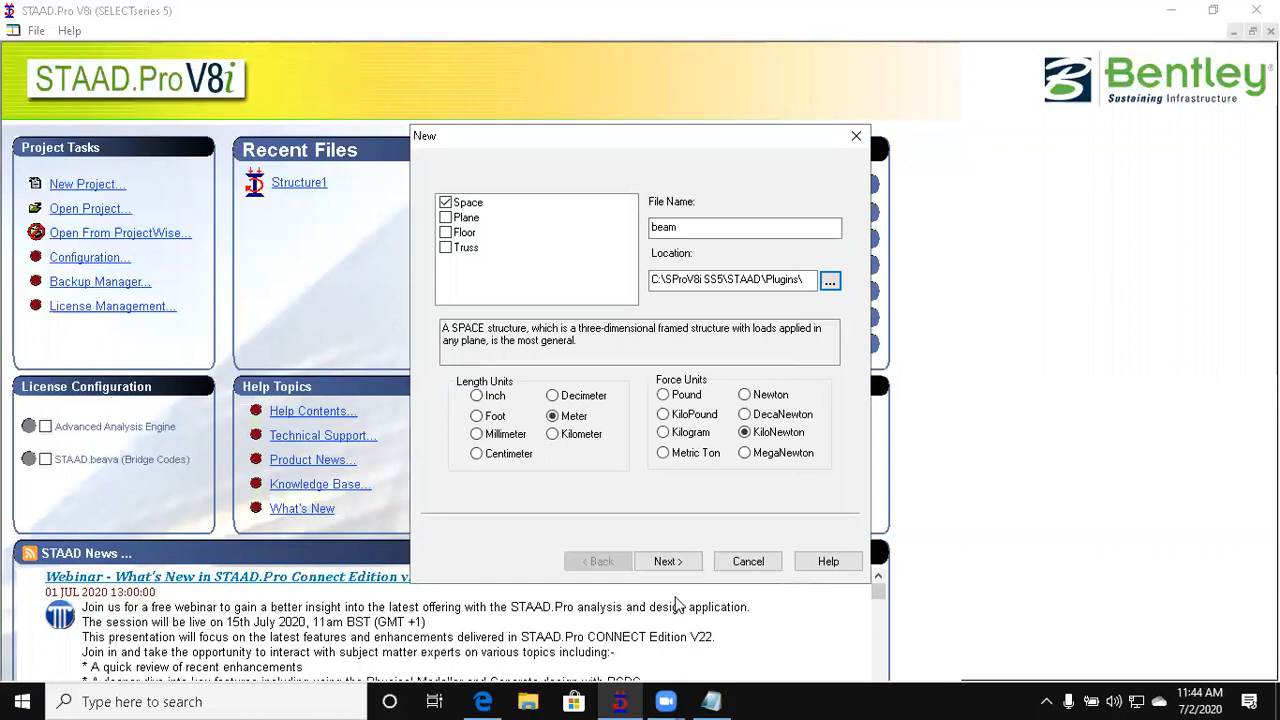
pyautogui.click(747, 562)
# Step: Minimize STAAD.Pro and create a new folder named "staad" on the desktop
pyautogui.click(1167, 14)
pyautogui.rightClick(599, 161)
pyautogui.moveTo(720, 380)
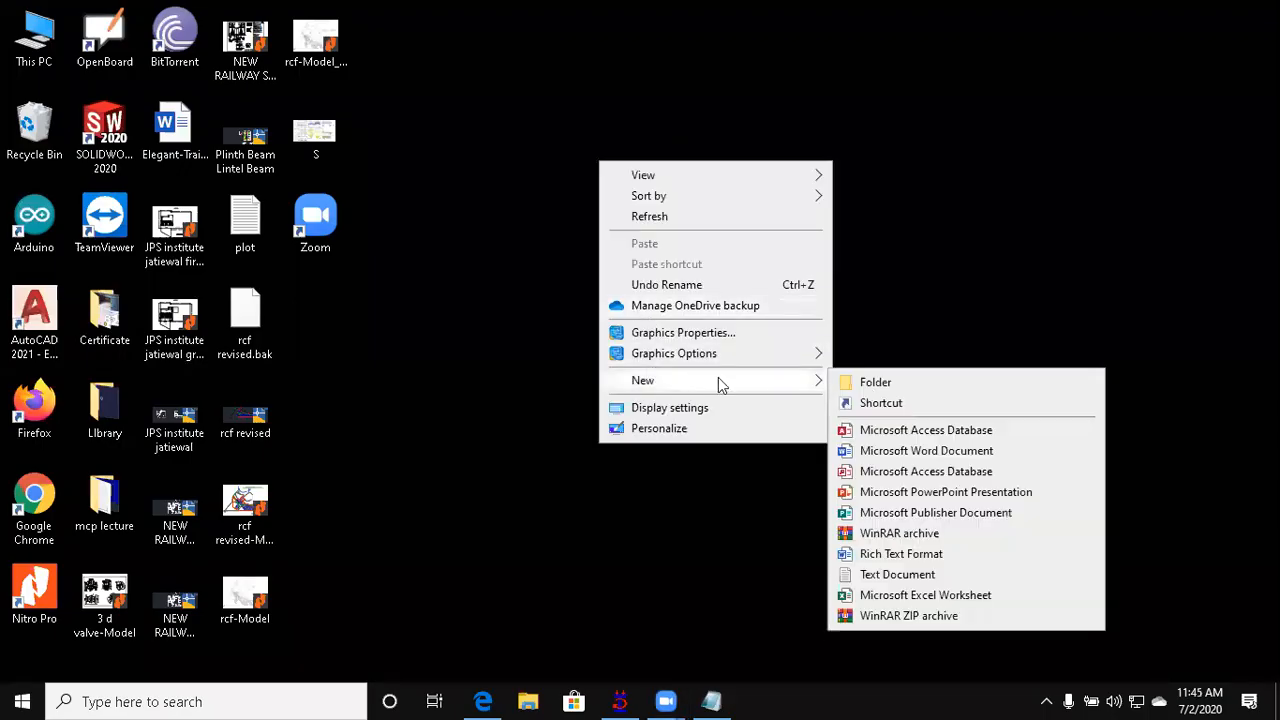
pyautogui.click(866, 384)
pyautogui.write('staad')
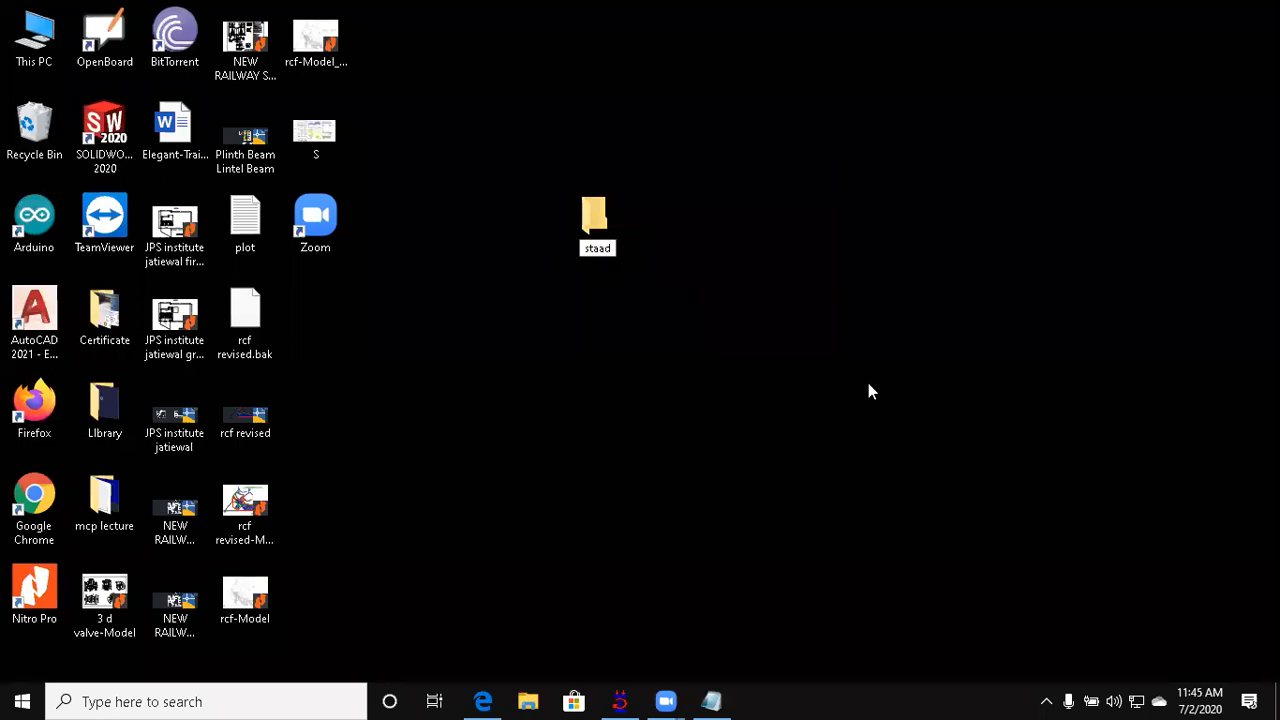
pyautogui.press('Return')
# Step: Switch back to STAAD.Pro and start a new Space project with the file name "beam"
pyautogui.click(633, 510)
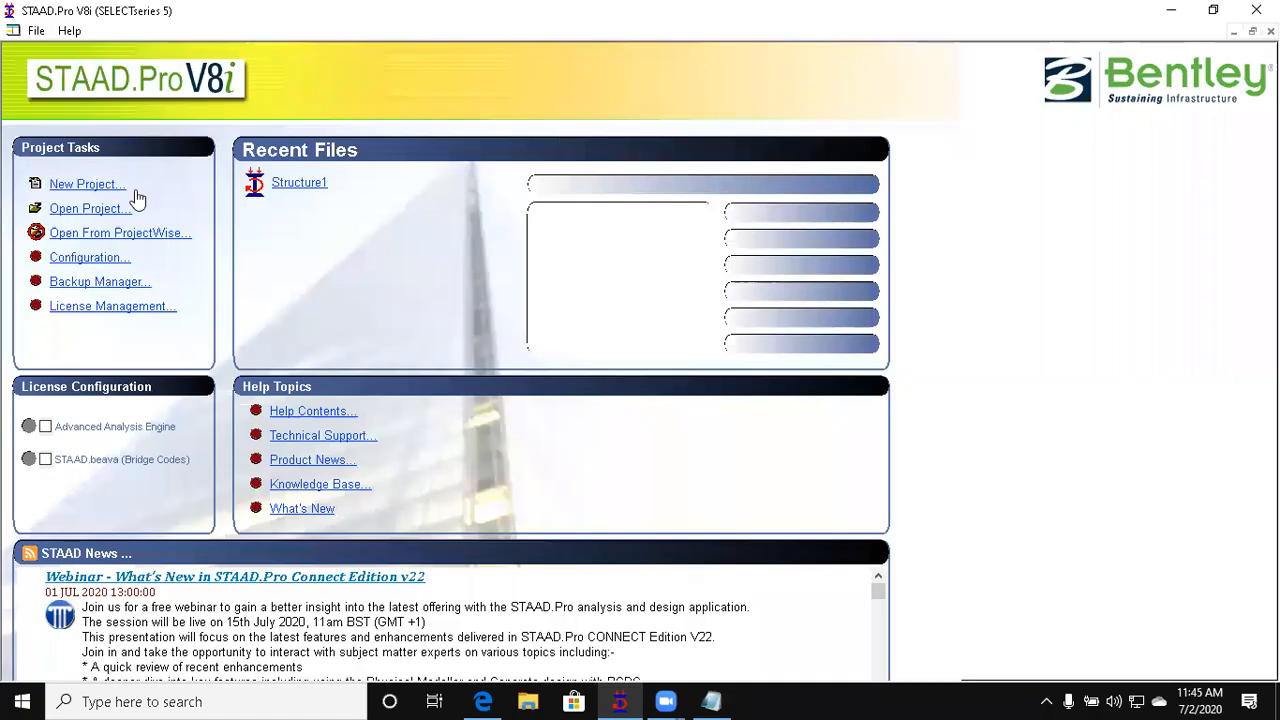
pyautogui.click(114, 188)
pyautogui.click(717, 222)
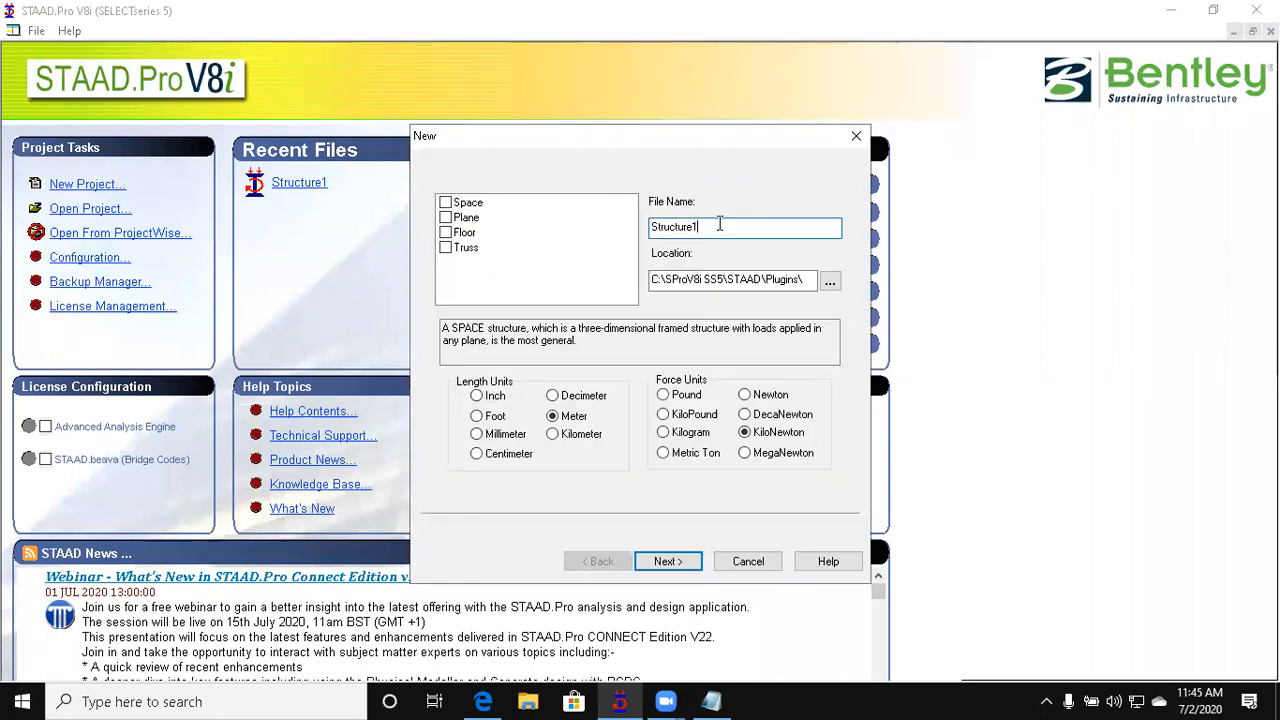
pyautogui.click(445, 203)
pyautogui.press('Tab')
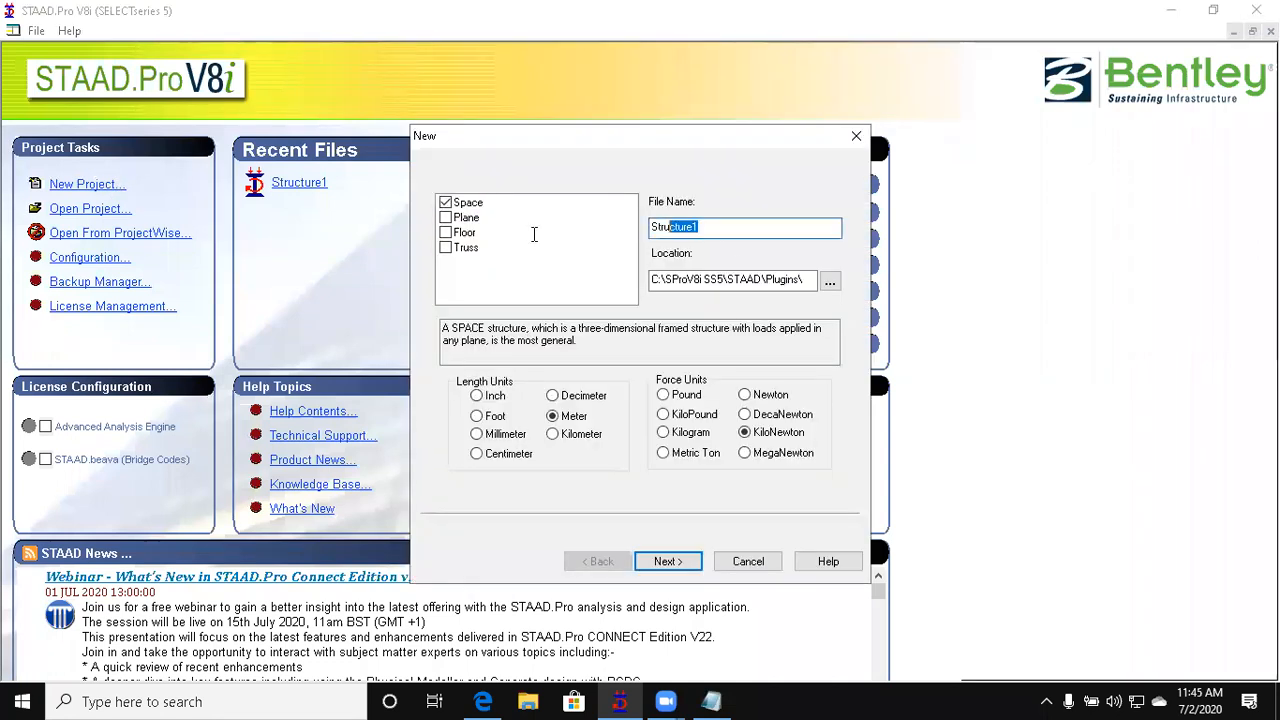
pyautogui.write('beam')
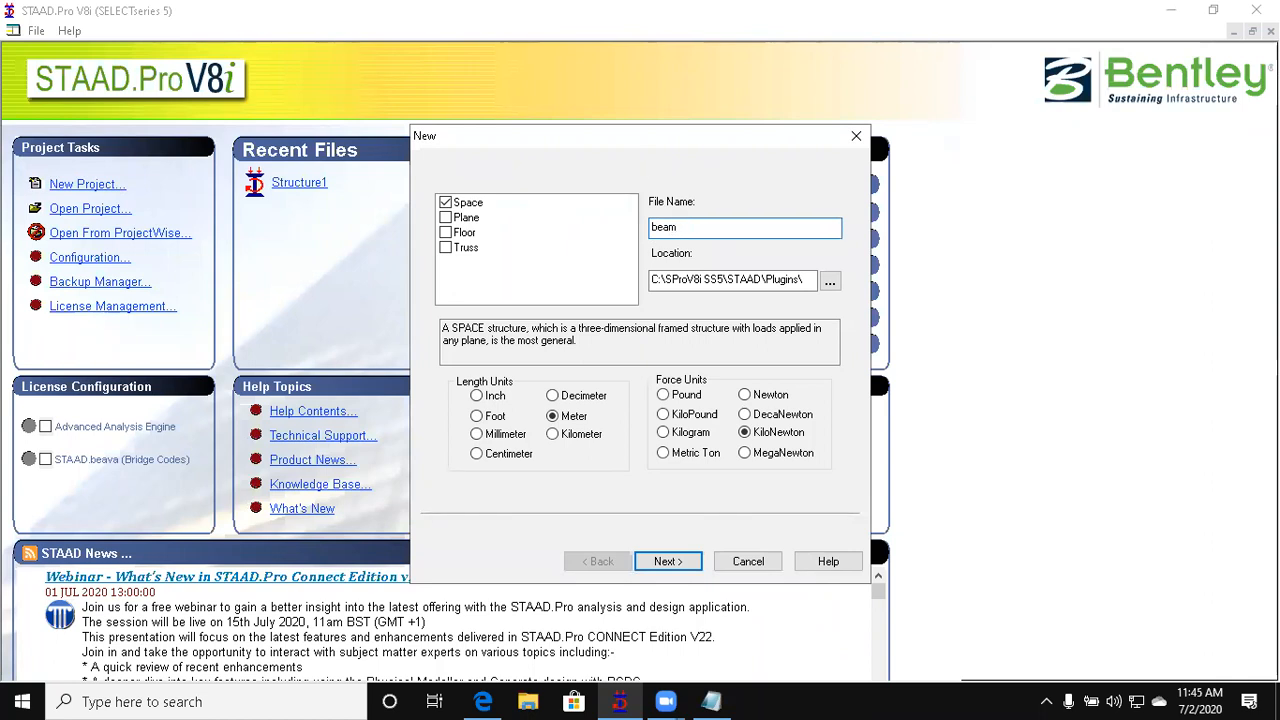
# Step: Set the project location to the staad folder on the desktop, keep Meter as the length unit, and continue to the starting options
pyautogui.click(829, 283)
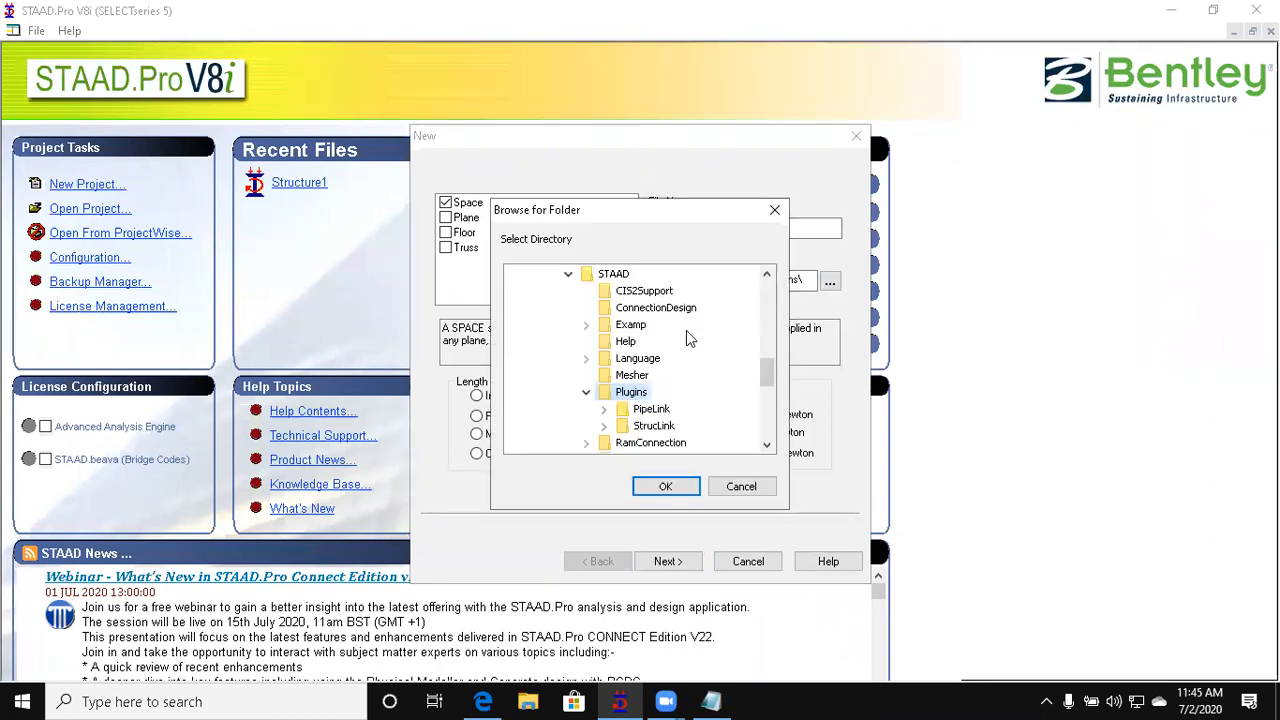
pyautogui.scroll(5, 637, 378)
pyautogui.scroll(2, 632, 371)
pyautogui.click(545, 275)
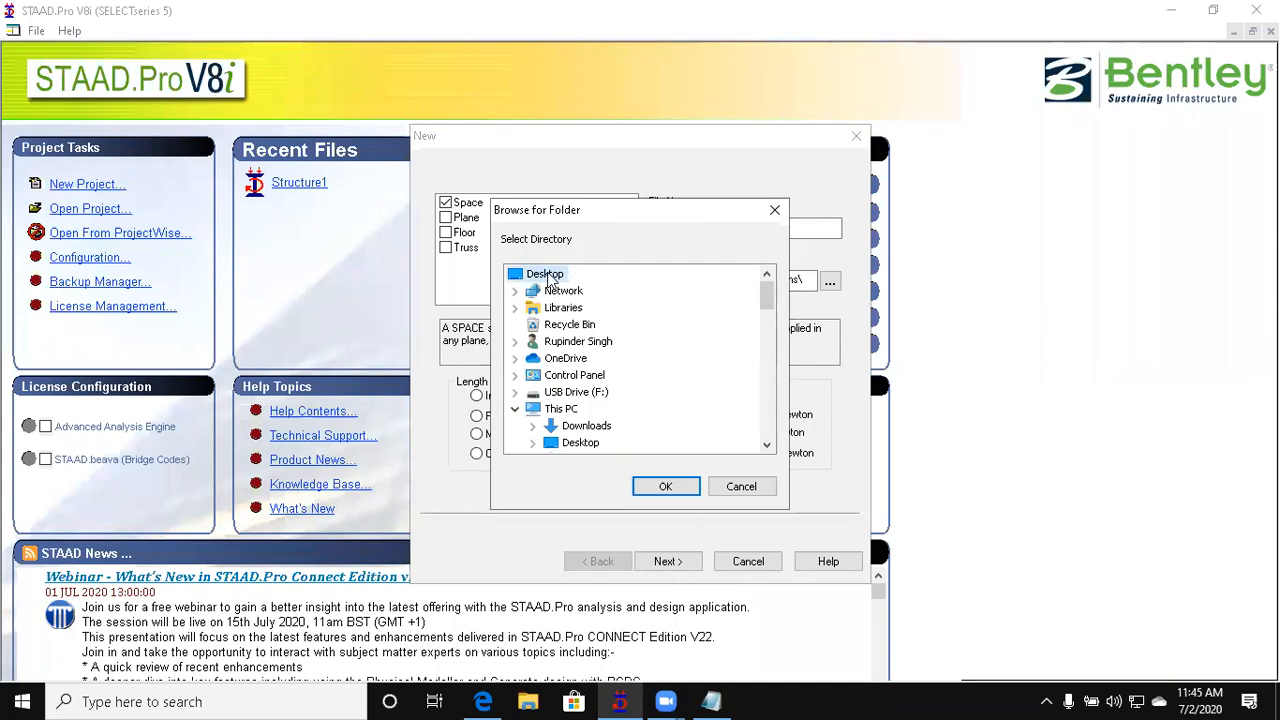
pyautogui.doubleClick(550, 276)
pyautogui.doubleClick(537, 275)
pyautogui.scroll(-5, 628, 377)
pyautogui.scroll(4, 637, 390)
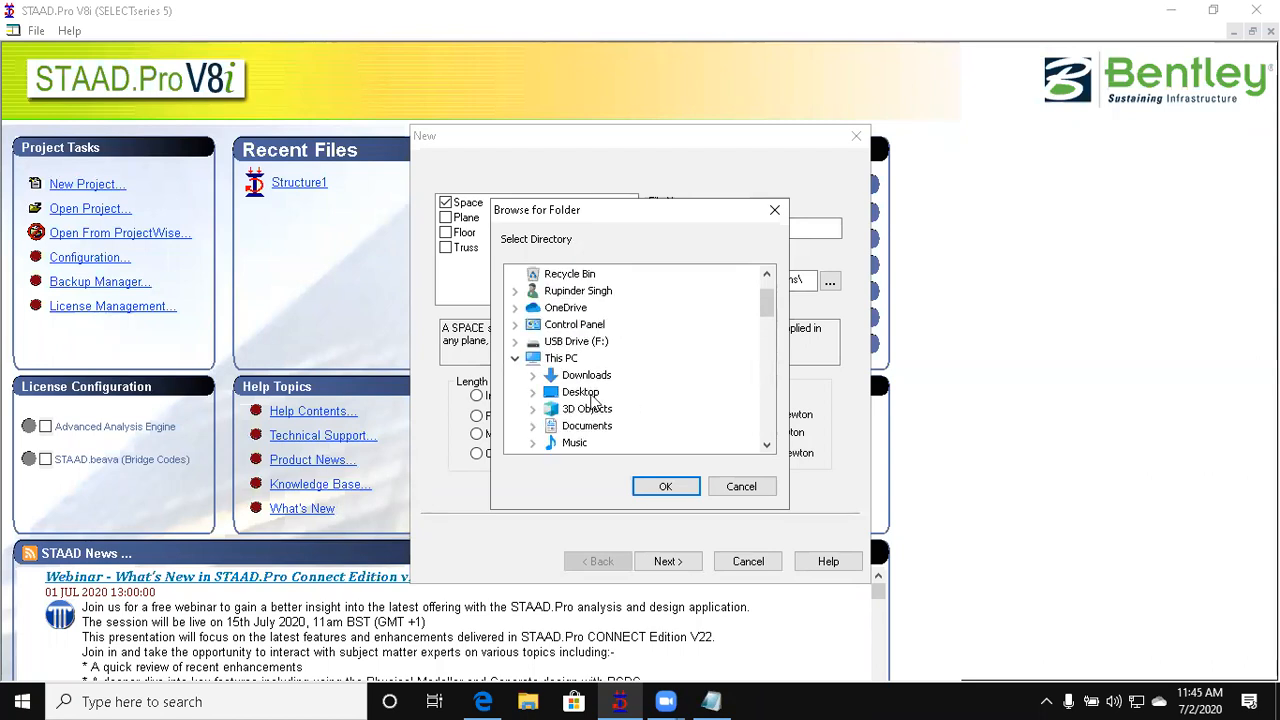
pyautogui.click(533, 392)
pyautogui.scroll(-2, 673, 390)
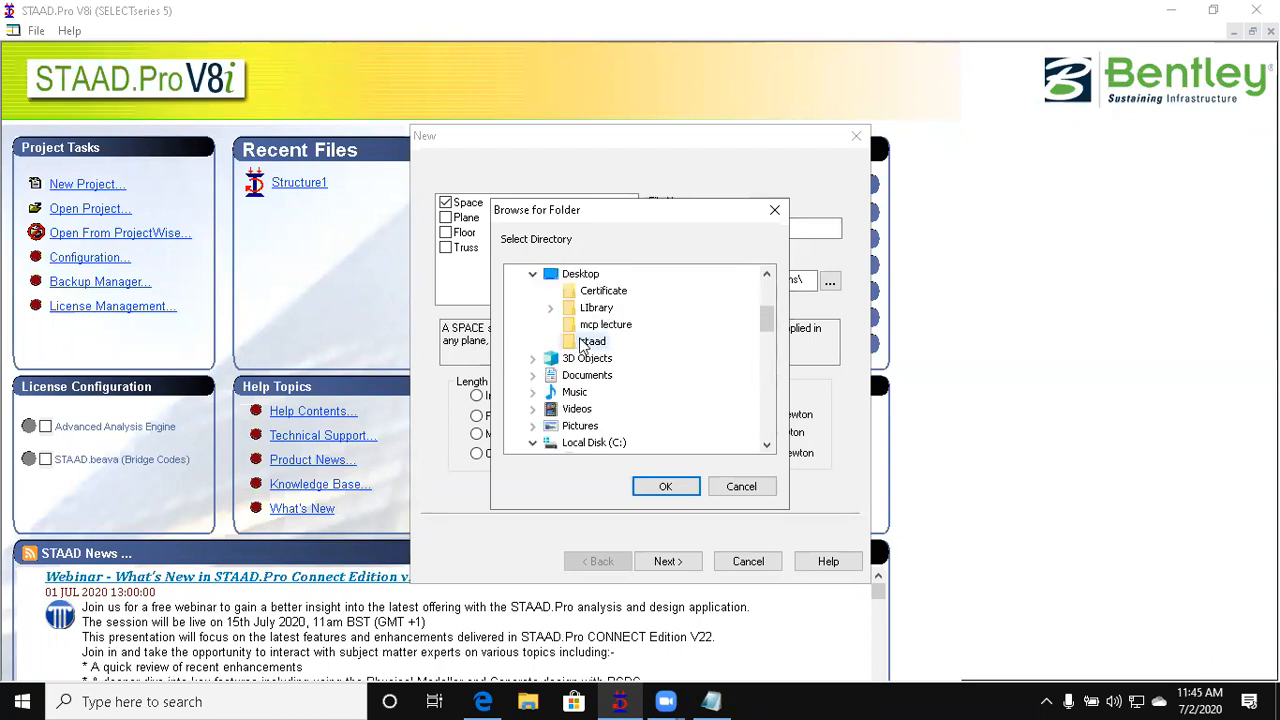
pyautogui.click(665, 486)
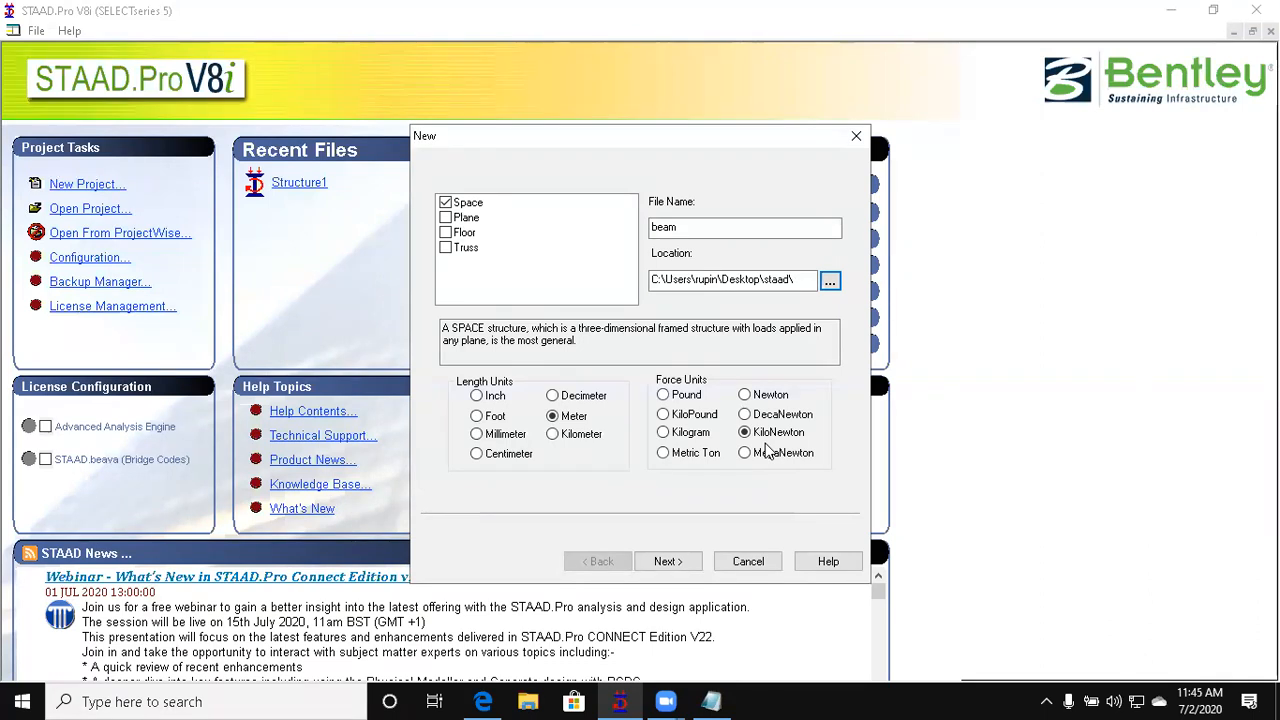
pyautogui.click(553, 415)
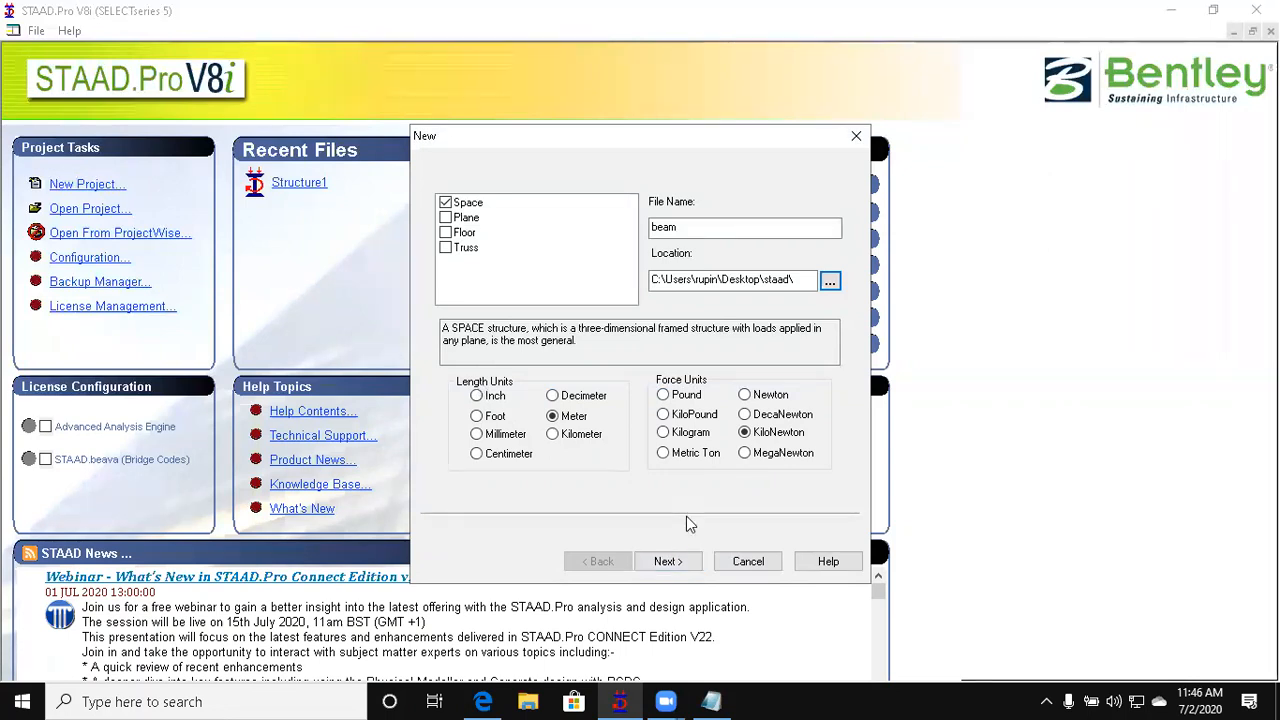
pyautogui.click(661, 563)
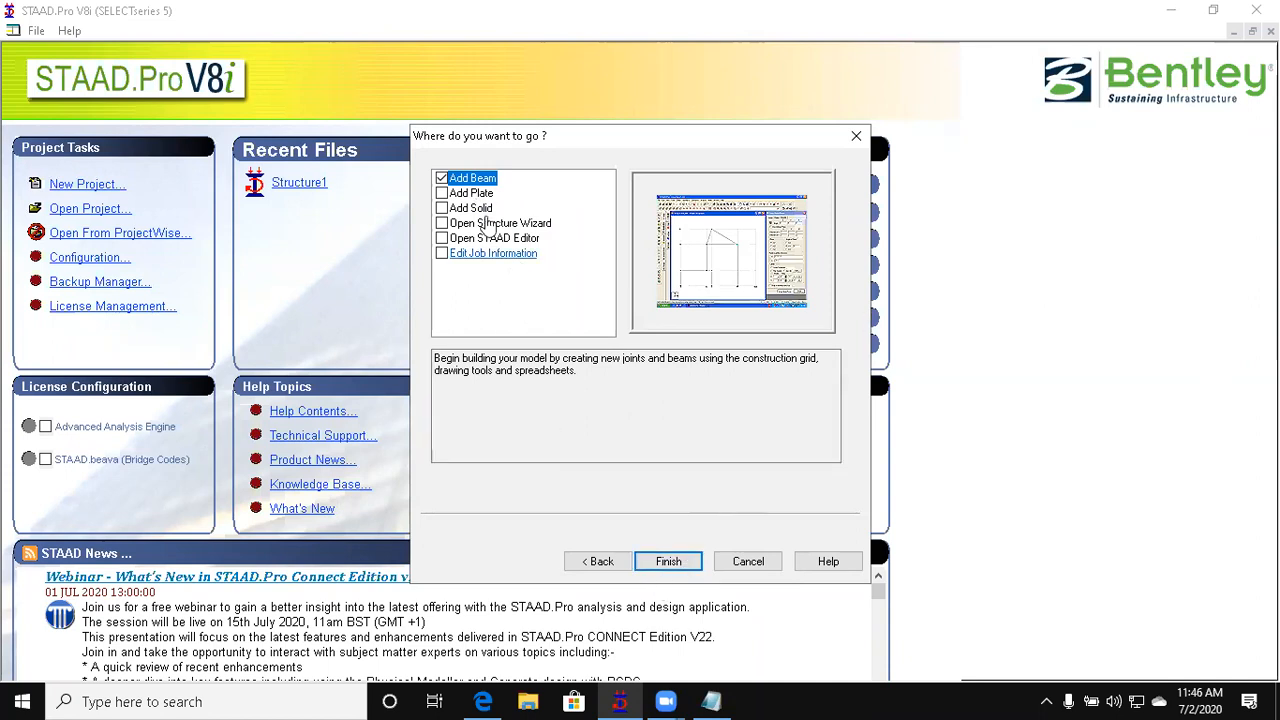
# Step: Examine the previews and descriptions of the Add Beam, Add Plate and Add Solid starting options
pyautogui.click(478, 193)
pyautogui.click(480, 208)
pyautogui.click(488, 180)
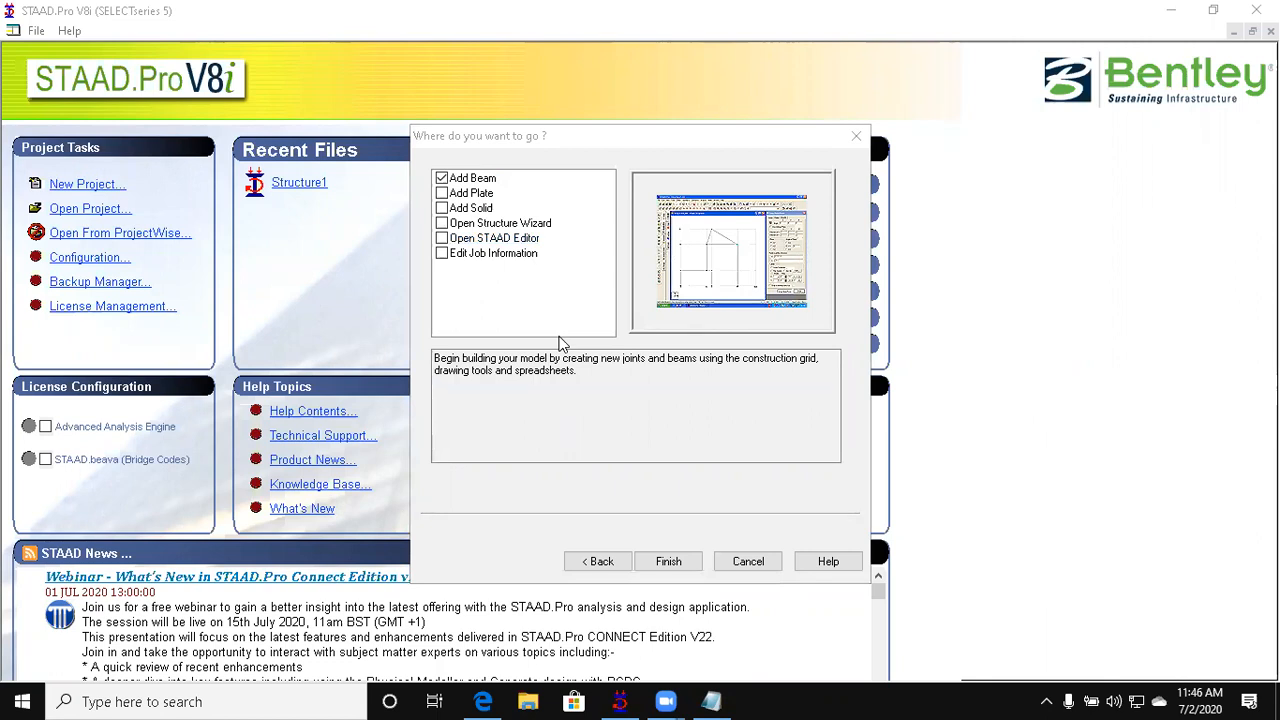
pyautogui.click(474, 195)
pyautogui.click(485, 180)
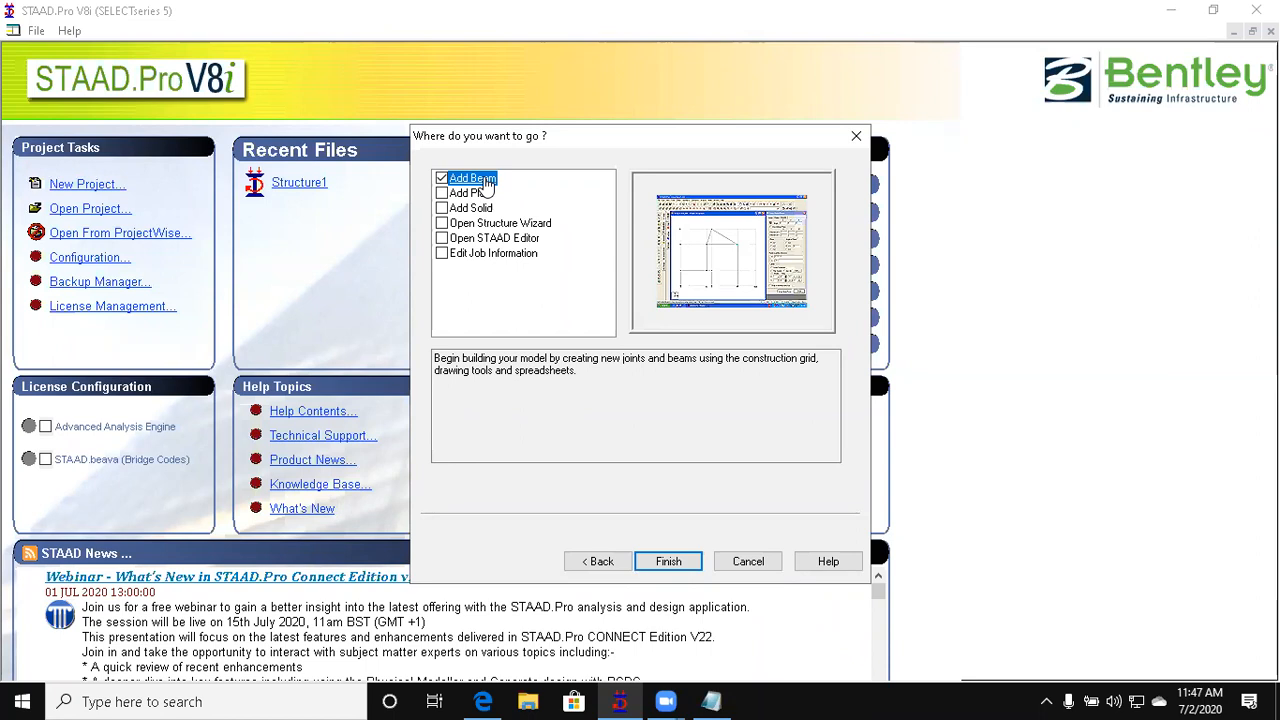
pyautogui.click(470, 193)
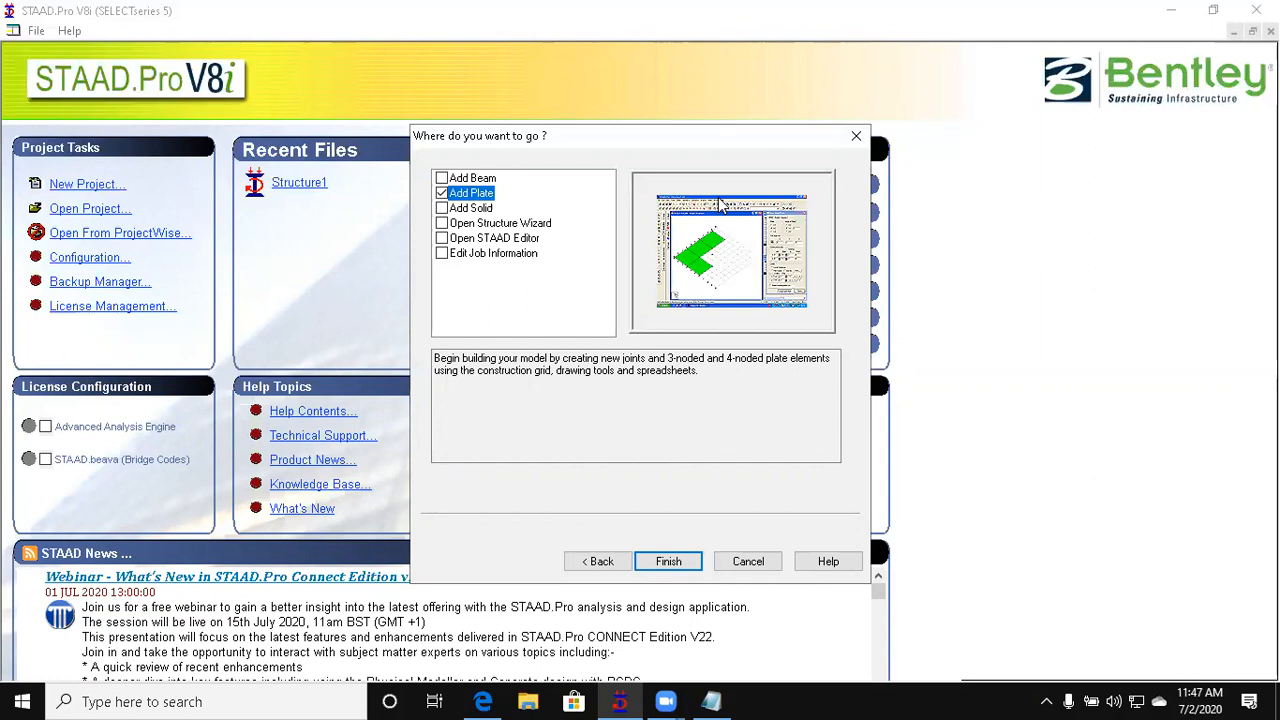
pyautogui.click(470, 208)
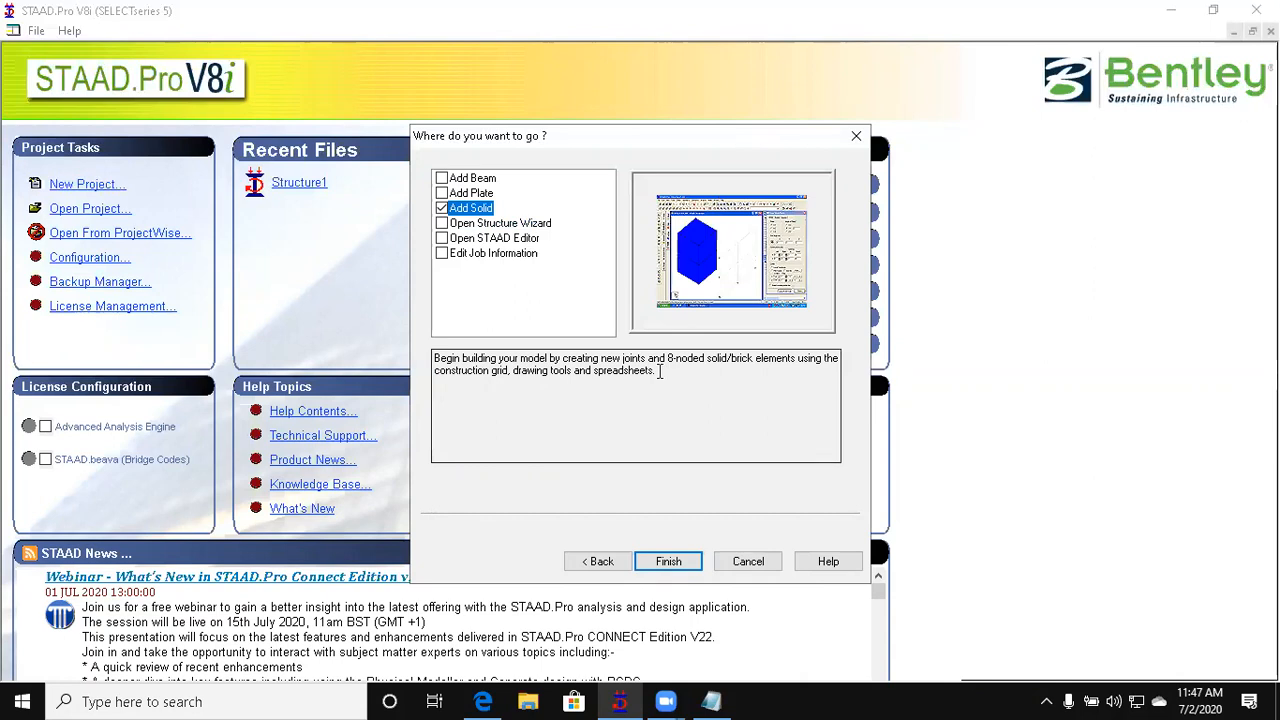
# Step: Finish creating the beam project with the Open Structure Wizard option and maximize the wizard window
pyautogui.click(500, 223)
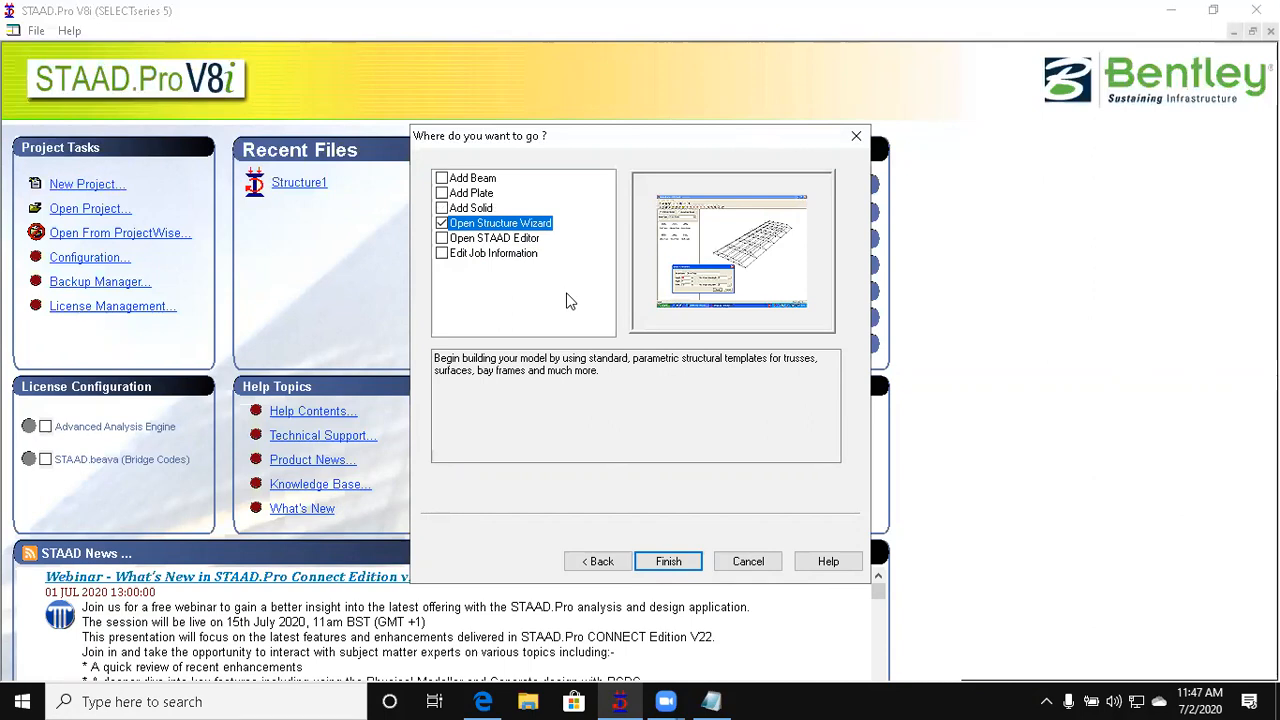
pyautogui.click(680, 561)
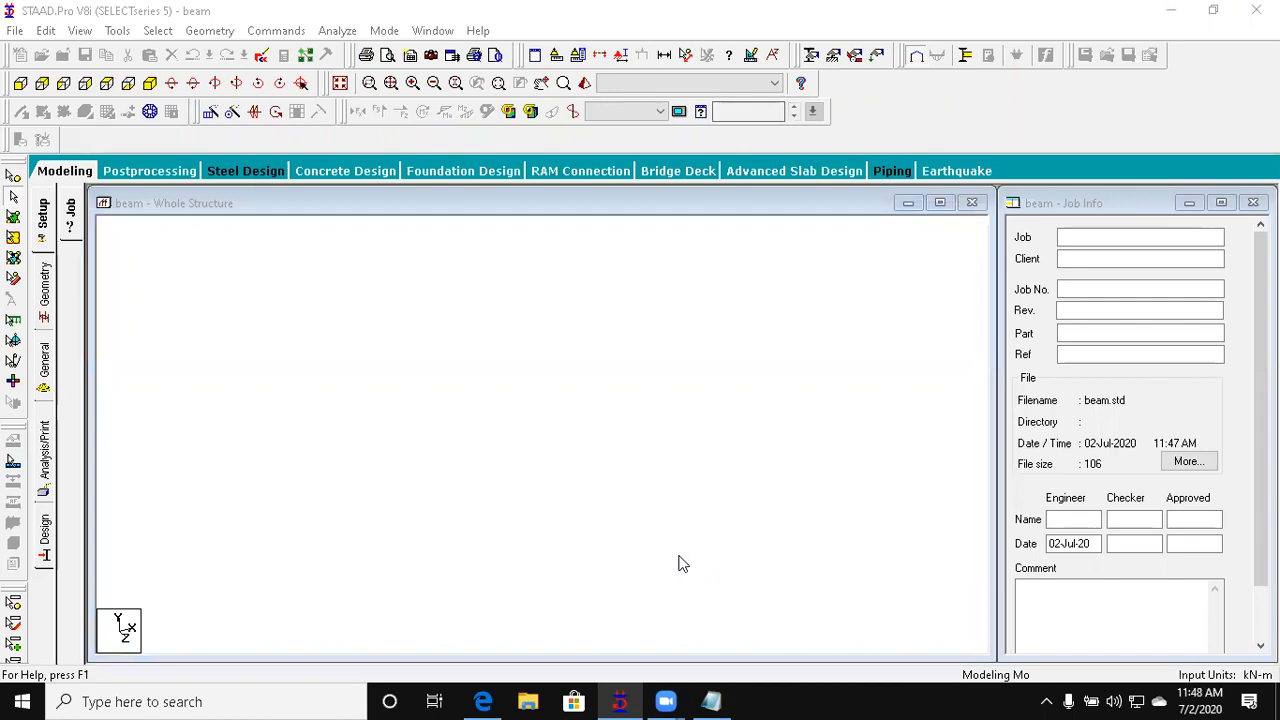
pyautogui.click(617, 700)
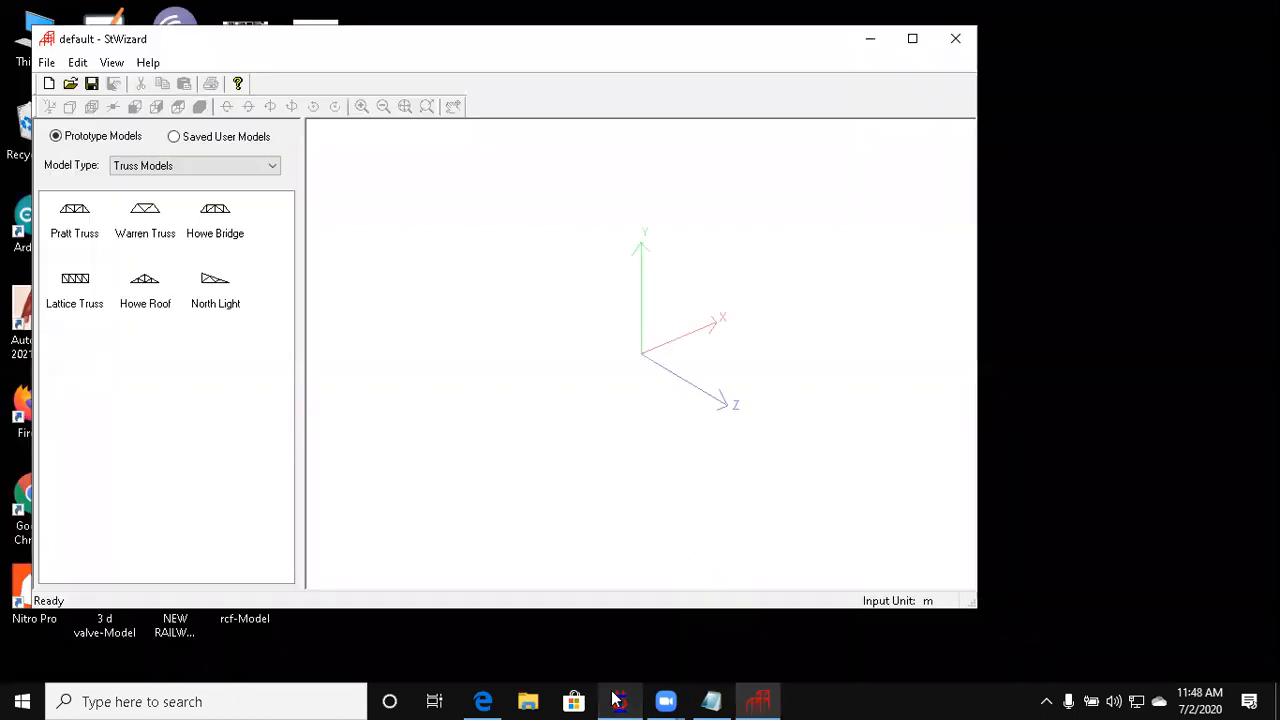
pyautogui.click(910, 40)
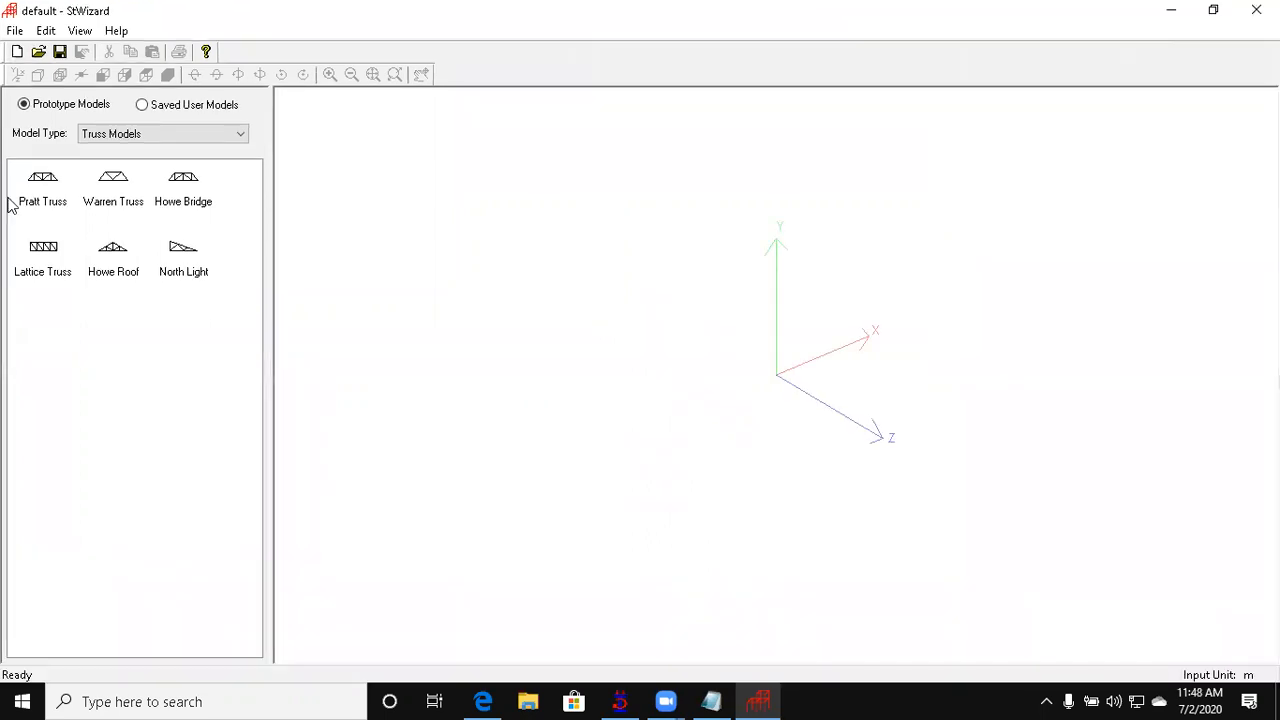
# Step: Look through the truss prototypes in the Structure Wizard, including Pratt Truss, Warren Truss, Howe Bridge, Lattice Truss and Howe Roof
pyautogui.click(42, 185)
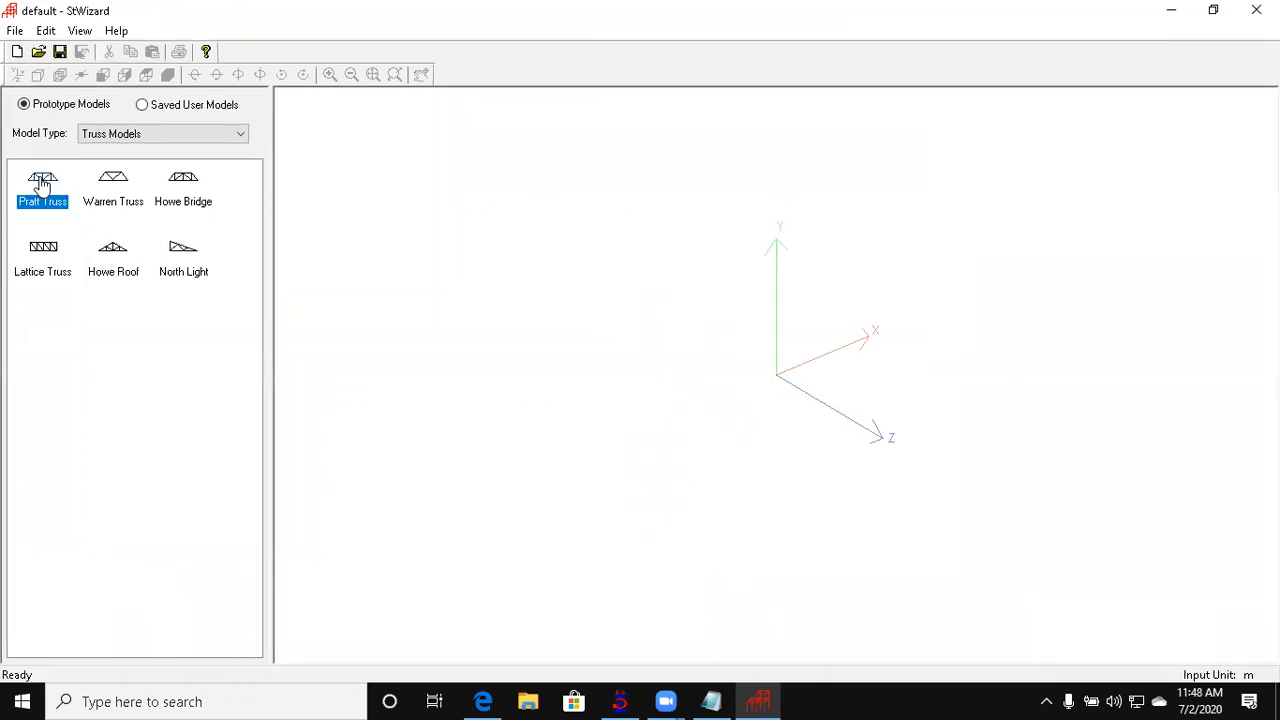
pyautogui.click(113, 195)
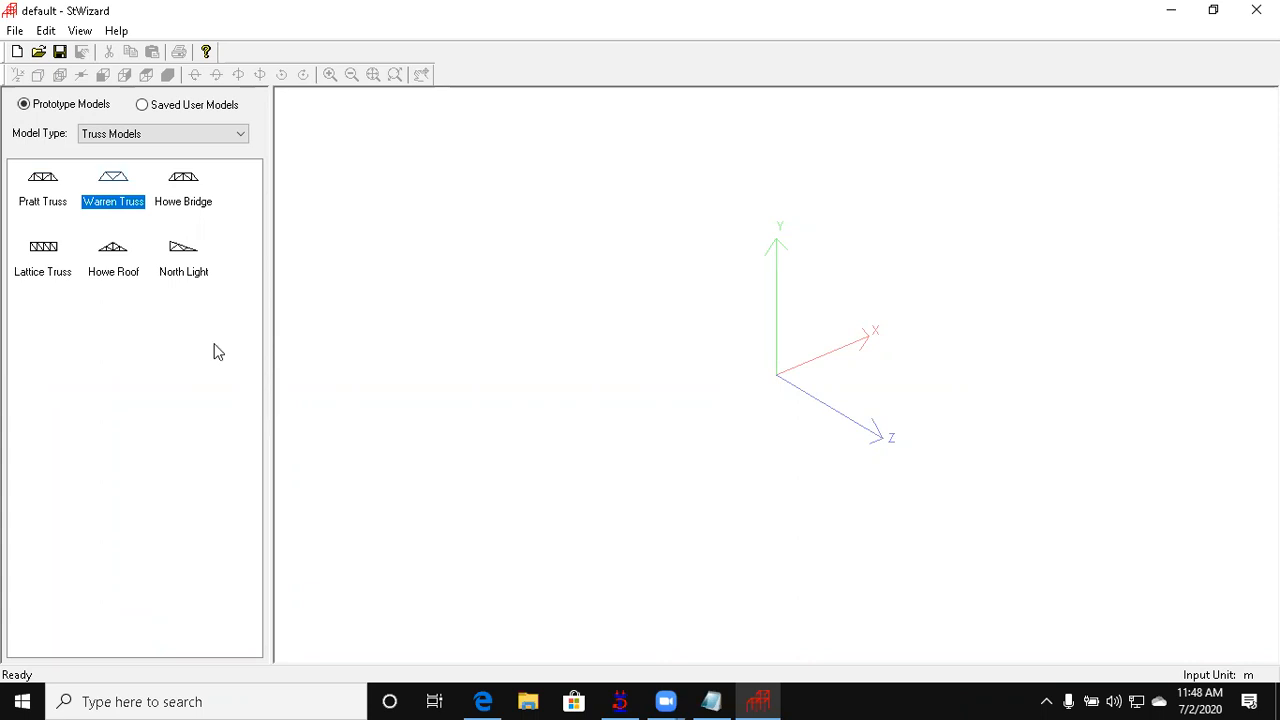
pyautogui.click(44, 196)
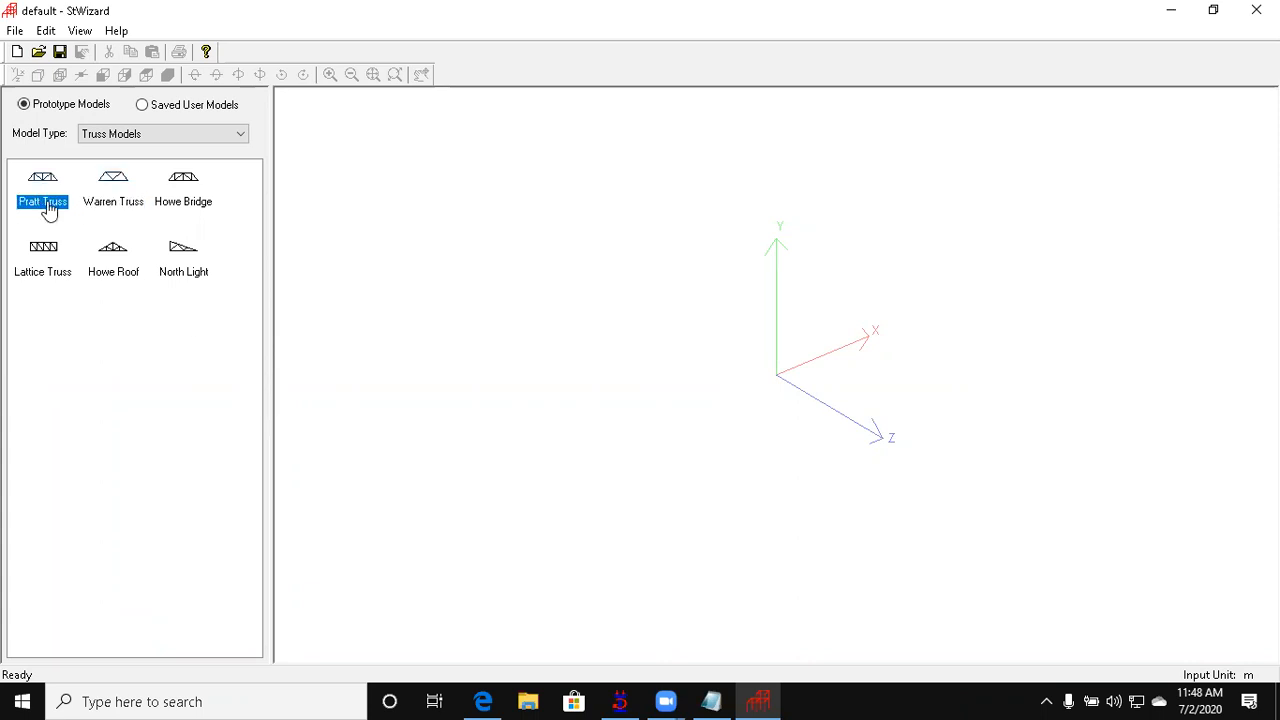
pyautogui.click(119, 201)
pyautogui.click(193, 205)
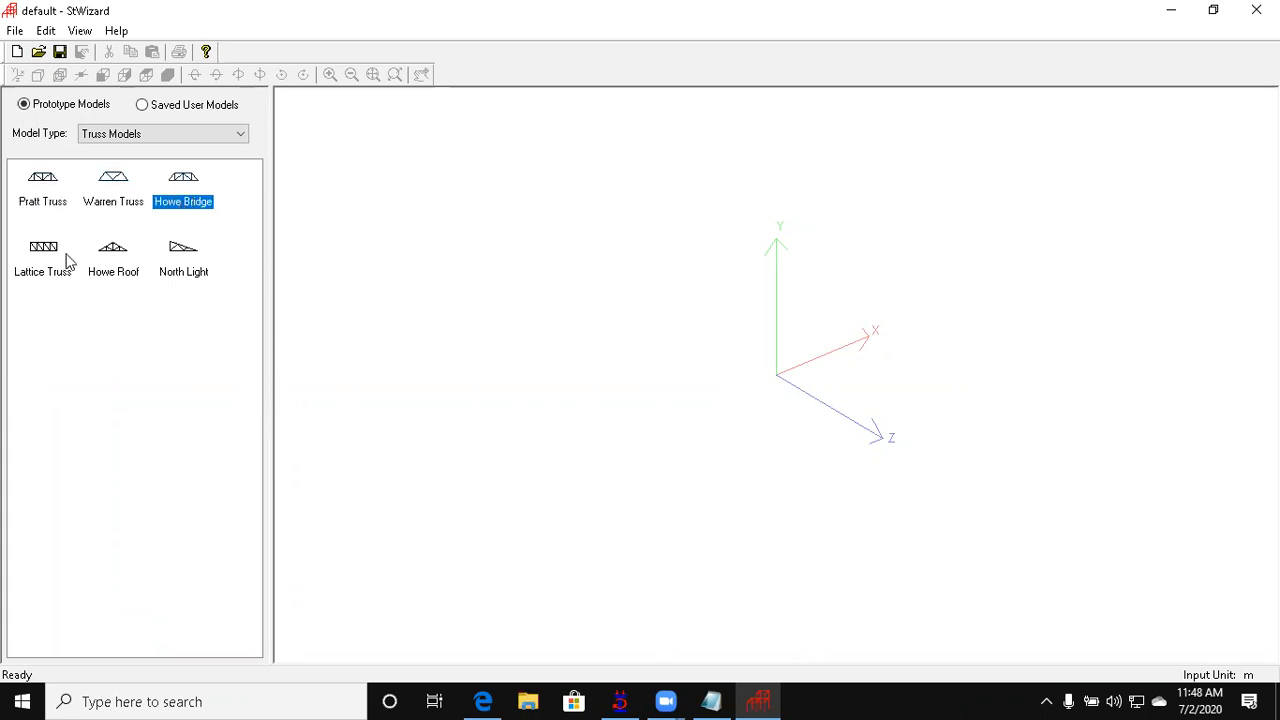
pyautogui.click(45, 271)
pyautogui.click(121, 272)
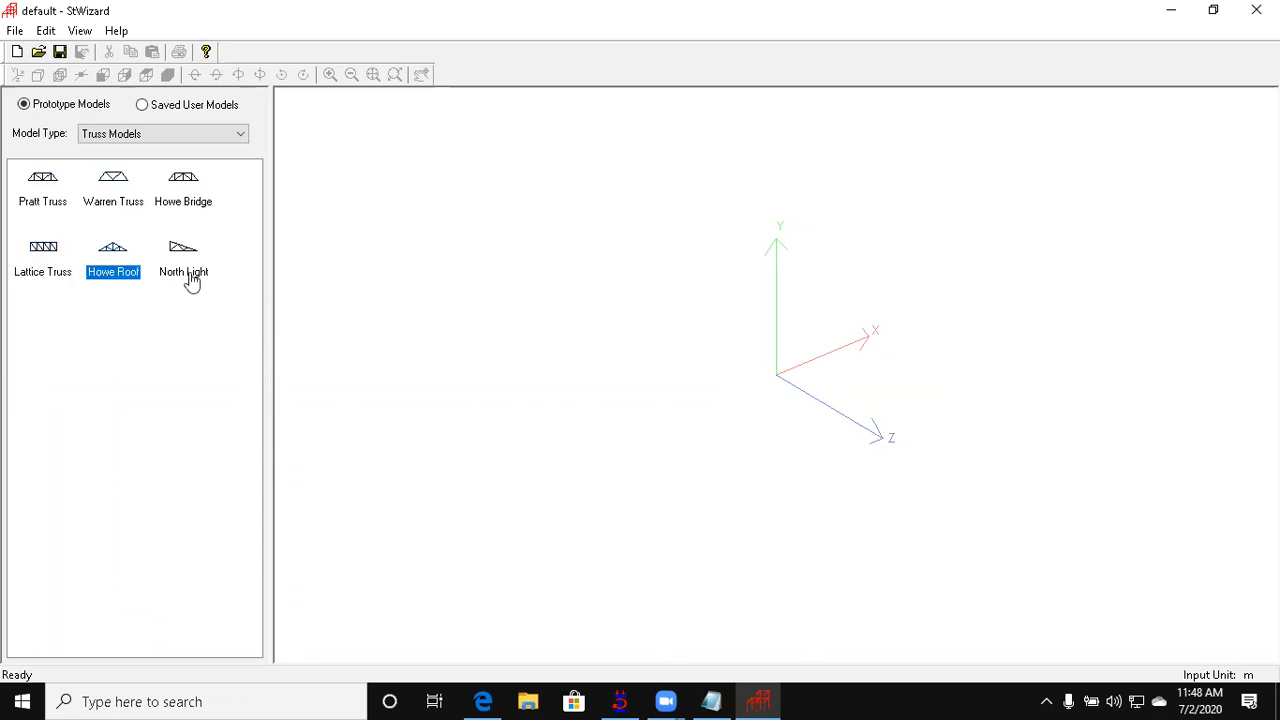
# Step: Generate a Warren Truss 50 m long, 10 m high and 10 m wide, with 4 bays along the length and 1 along the width
pyautogui.click(125, 191)
pyautogui.doubleClick(125, 191)
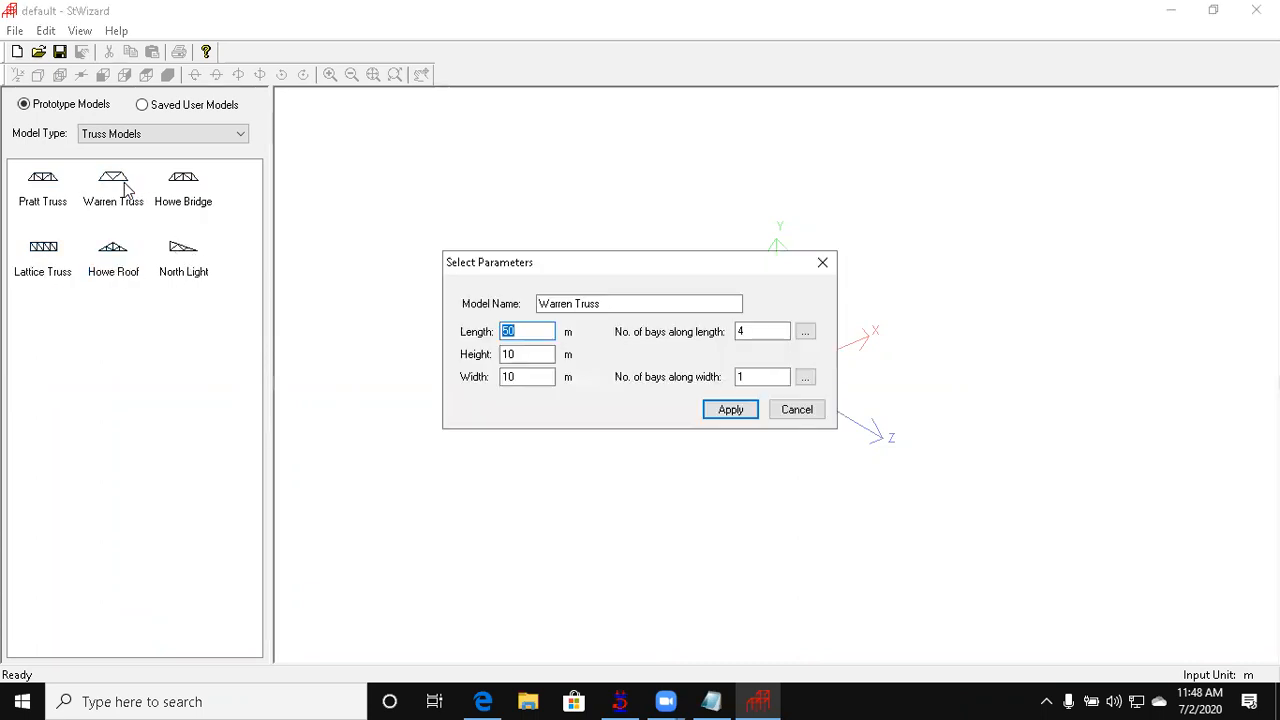
pyautogui.click(530, 354)
pyautogui.click(536, 376)
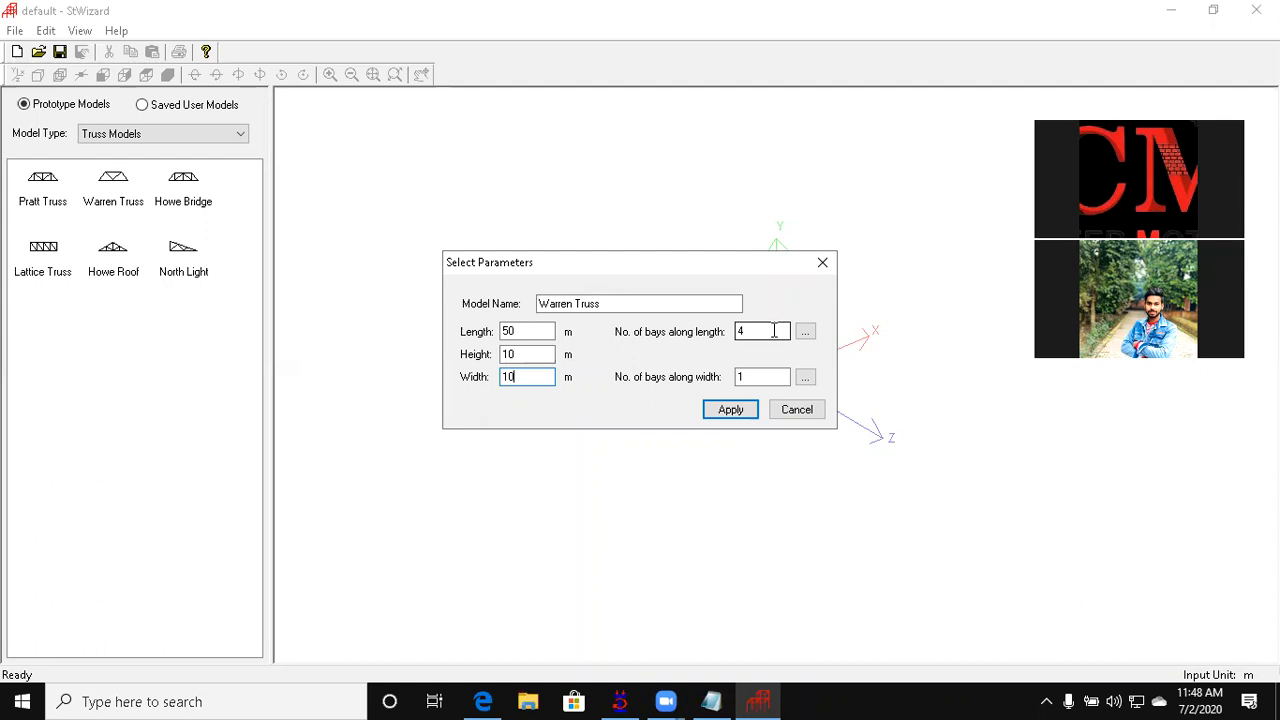
pyautogui.click(731, 413)
pyautogui.moveTo(731, 508); pyautogui.dragTo(708, 538)
pyautogui.scroll(8, 709, 538)
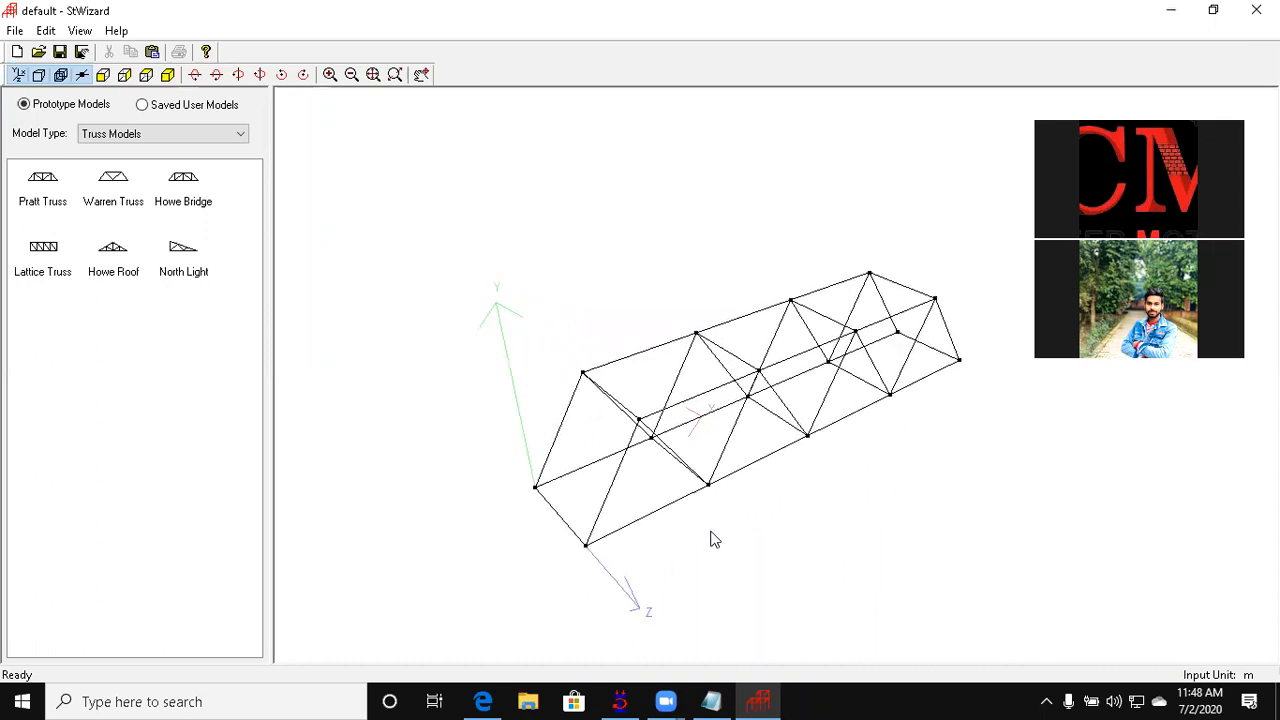
pyautogui.scroll(3, 710, 538)
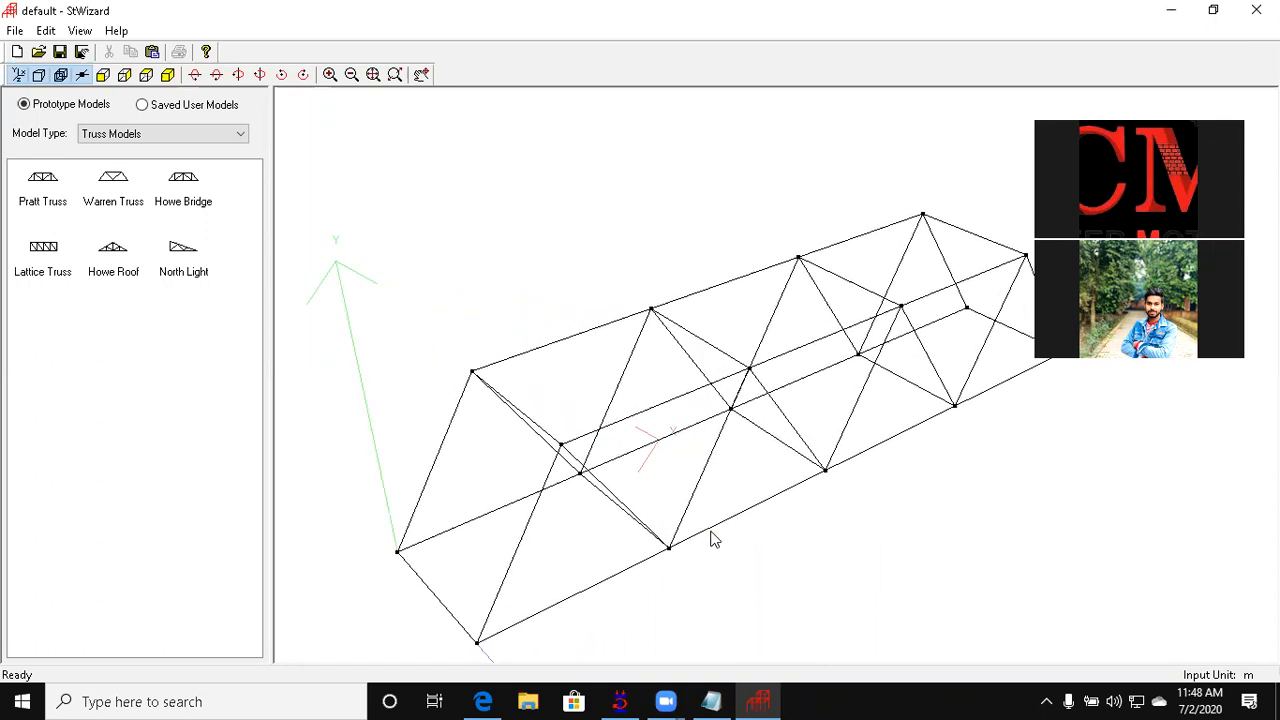
pyautogui.scroll(-5, 711, 539)
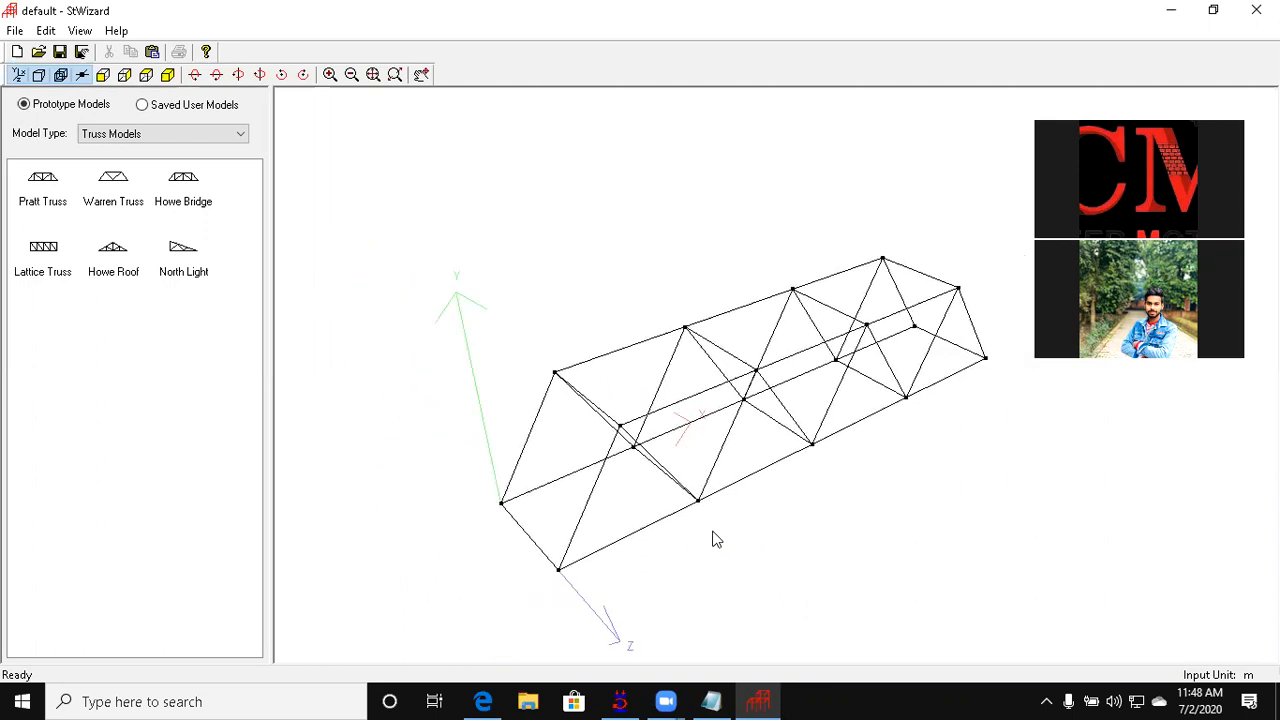
# Step: Close the Structure Wizard and transfer the Warren truss prototype into the beam model
pyautogui.moveTo(619, 701)
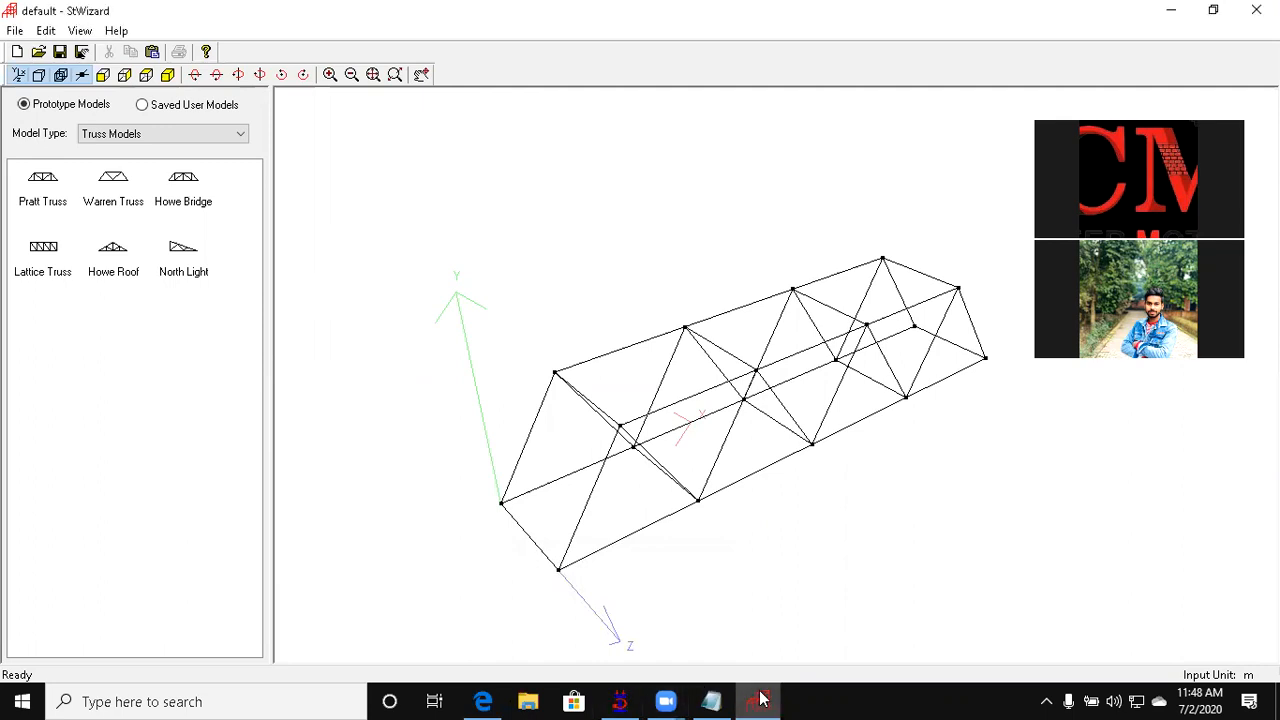
pyautogui.click(1256, 10)
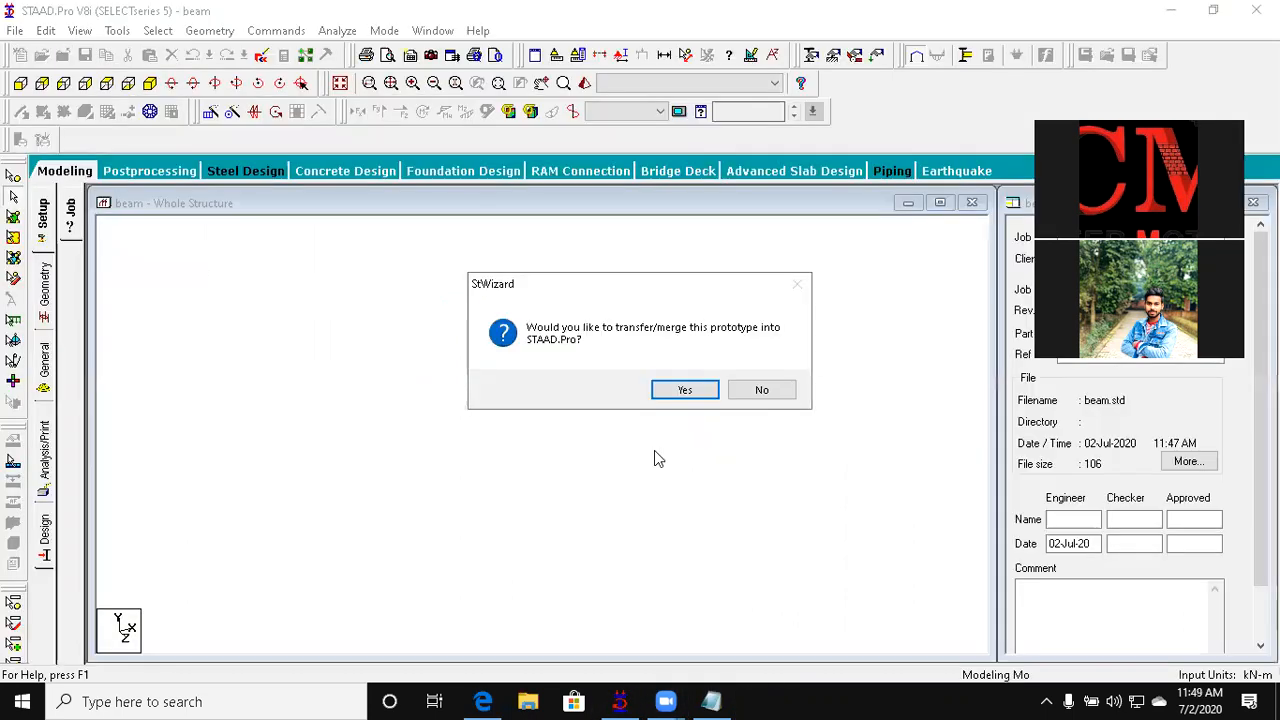
pyautogui.click(684, 391)
pyautogui.click(745, 267)
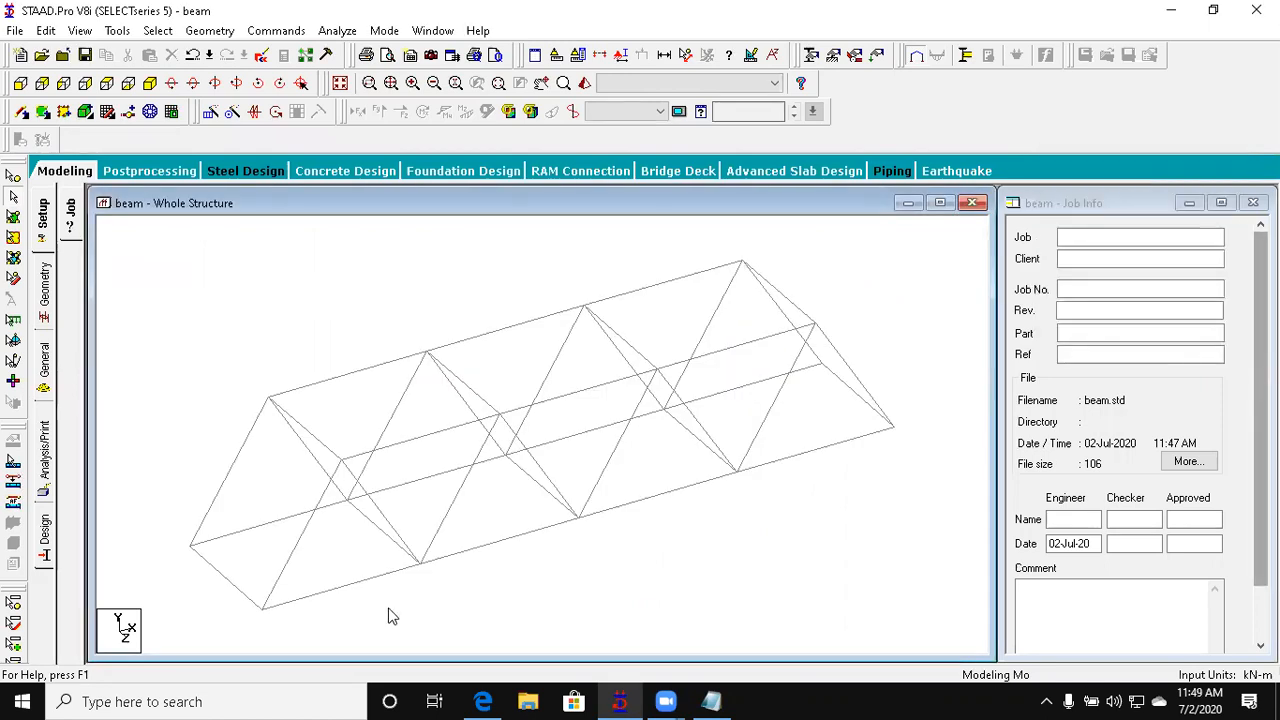
# Step: Close STAAD.Pro without saving the changes to the beam model, and launch the program again
pyautogui.hotkey('alt', 'F4')
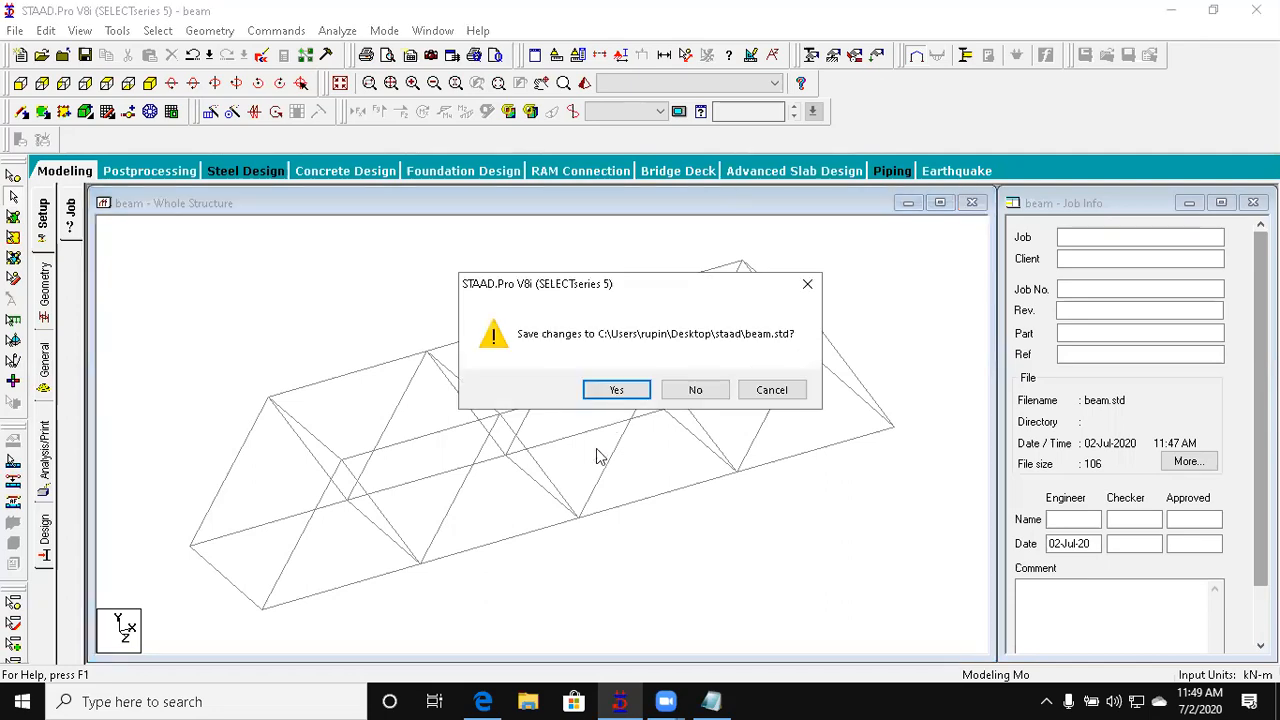
pyautogui.click(695, 390)
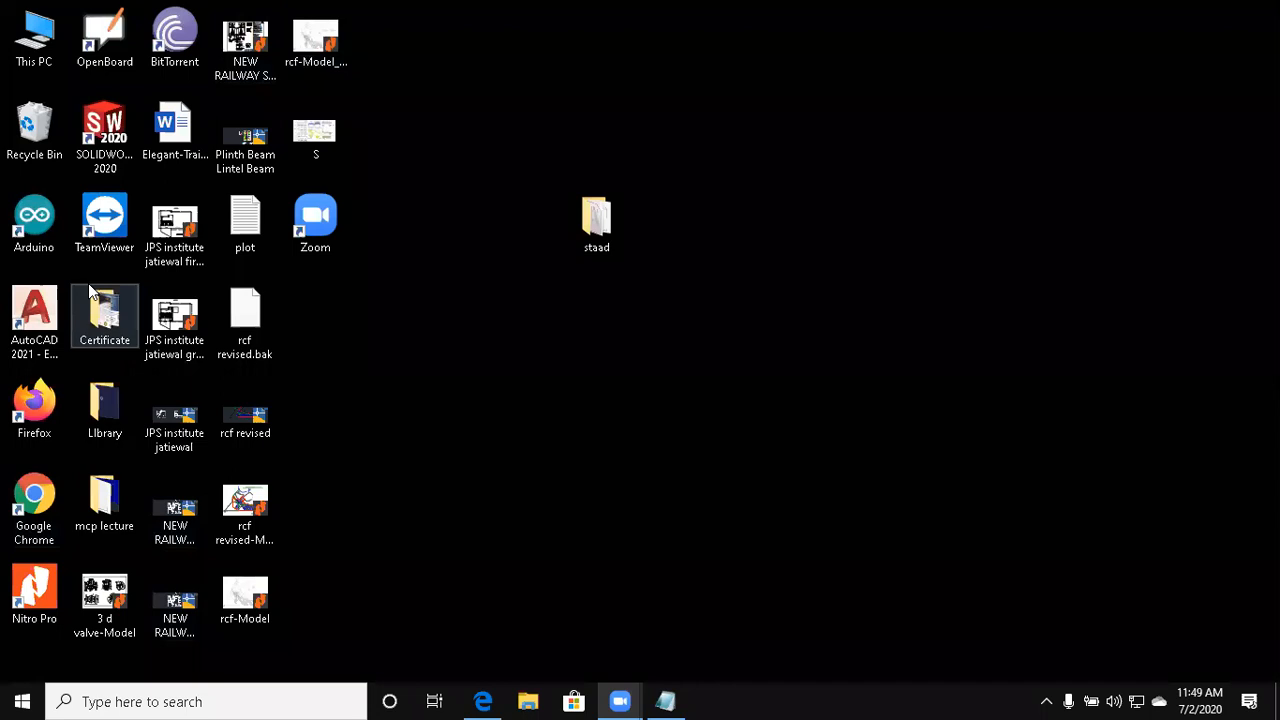
pyautogui.click(203, 700)
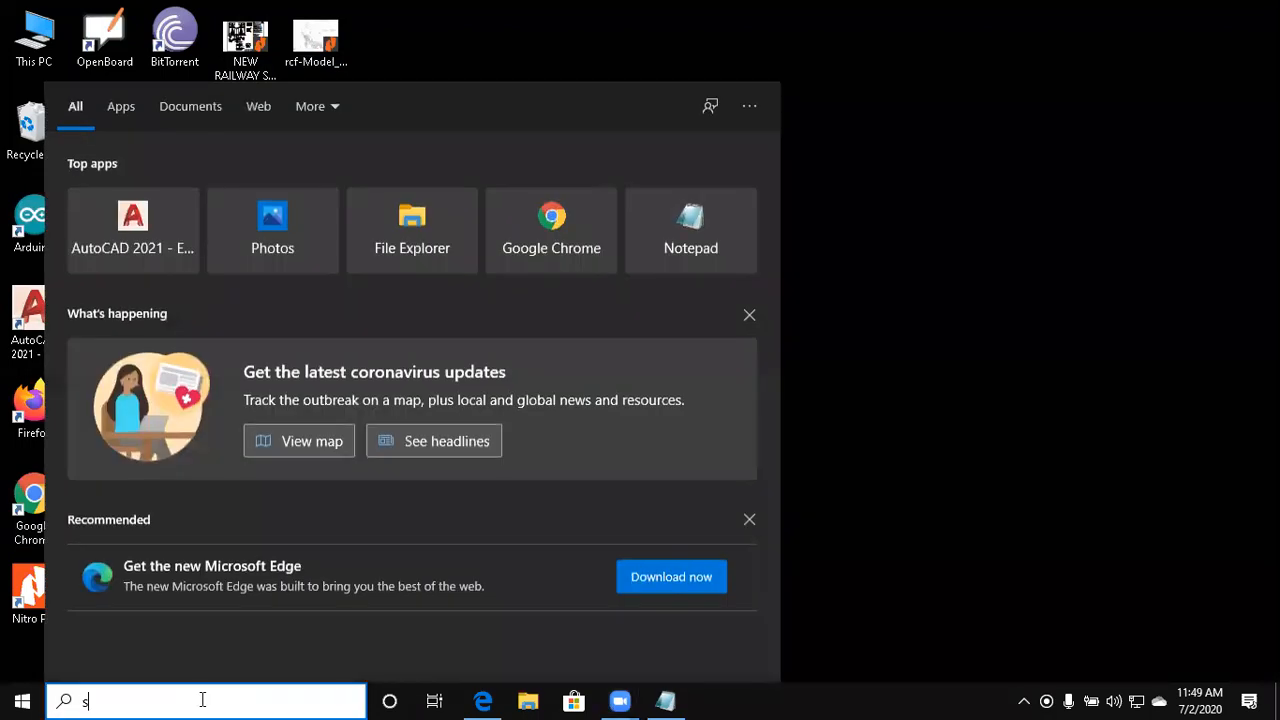
pyautogui.write('staa')
pyautogui.click(128, 190)
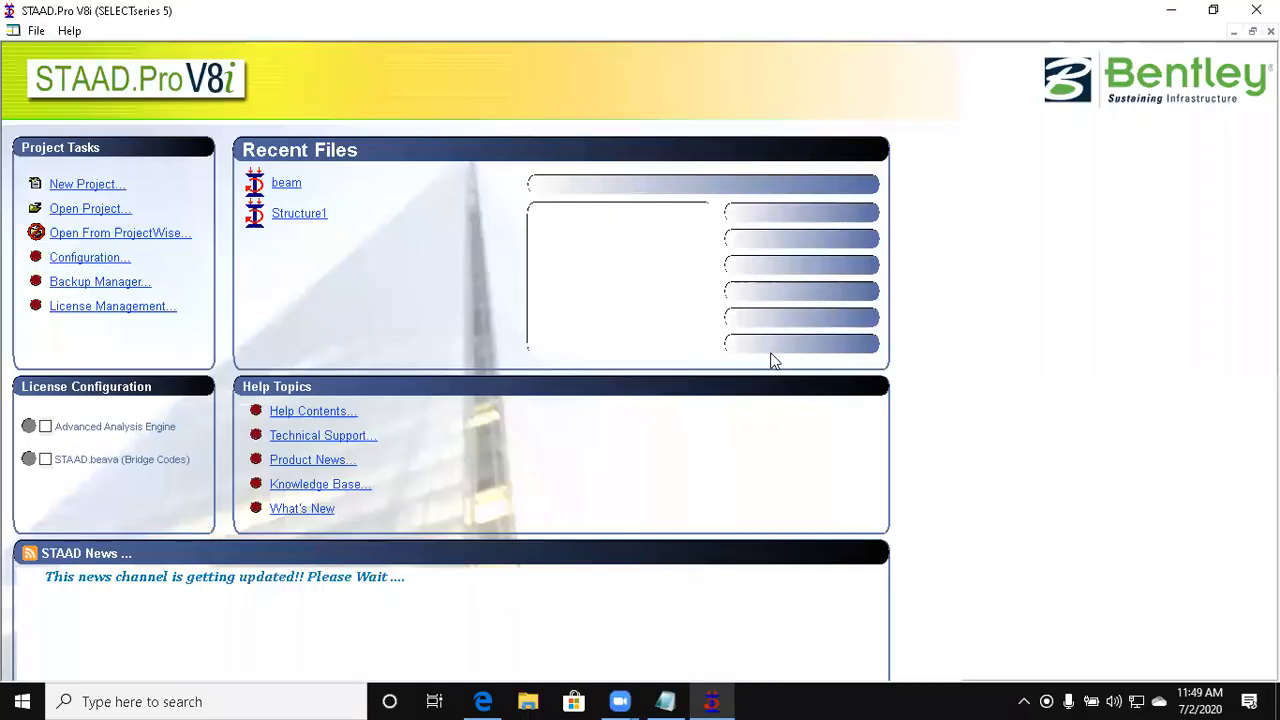
# Step: Create a new Space project named beam in the desktop staad folder, overwriting the existing file and starting with Add Beam
pyautogui.click(100, 186)
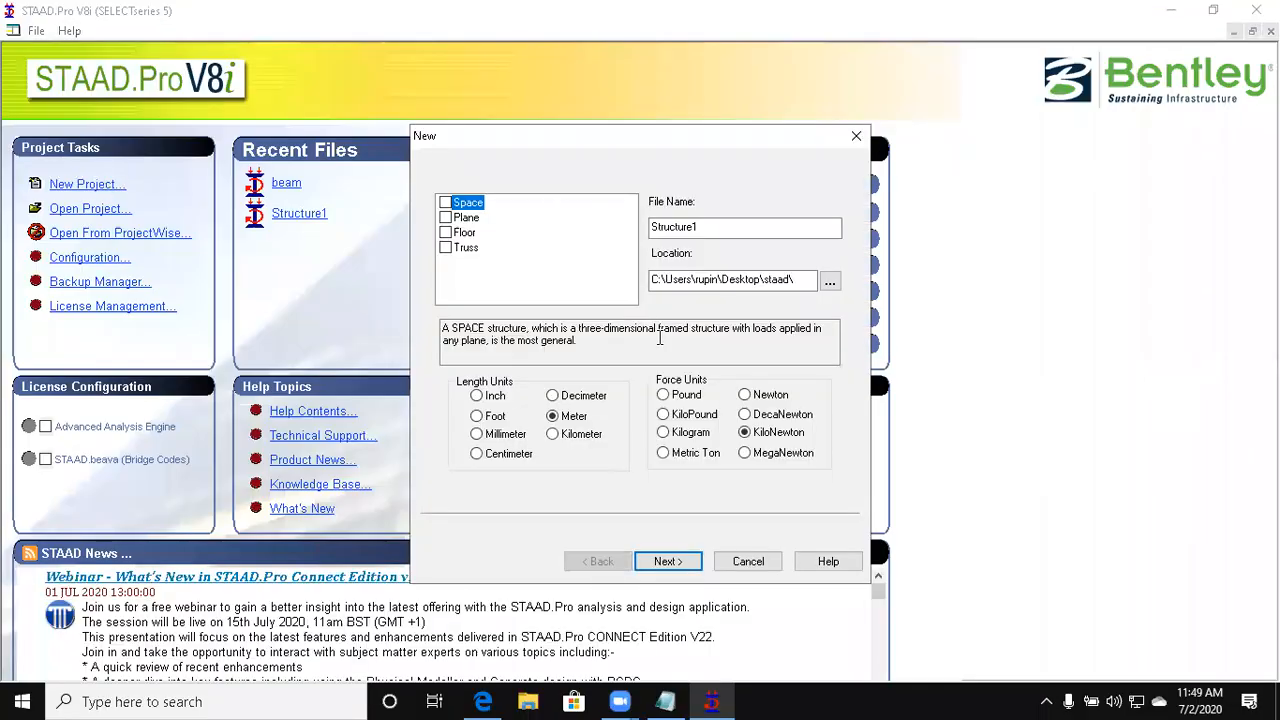
pyautogui.click(758, 567)
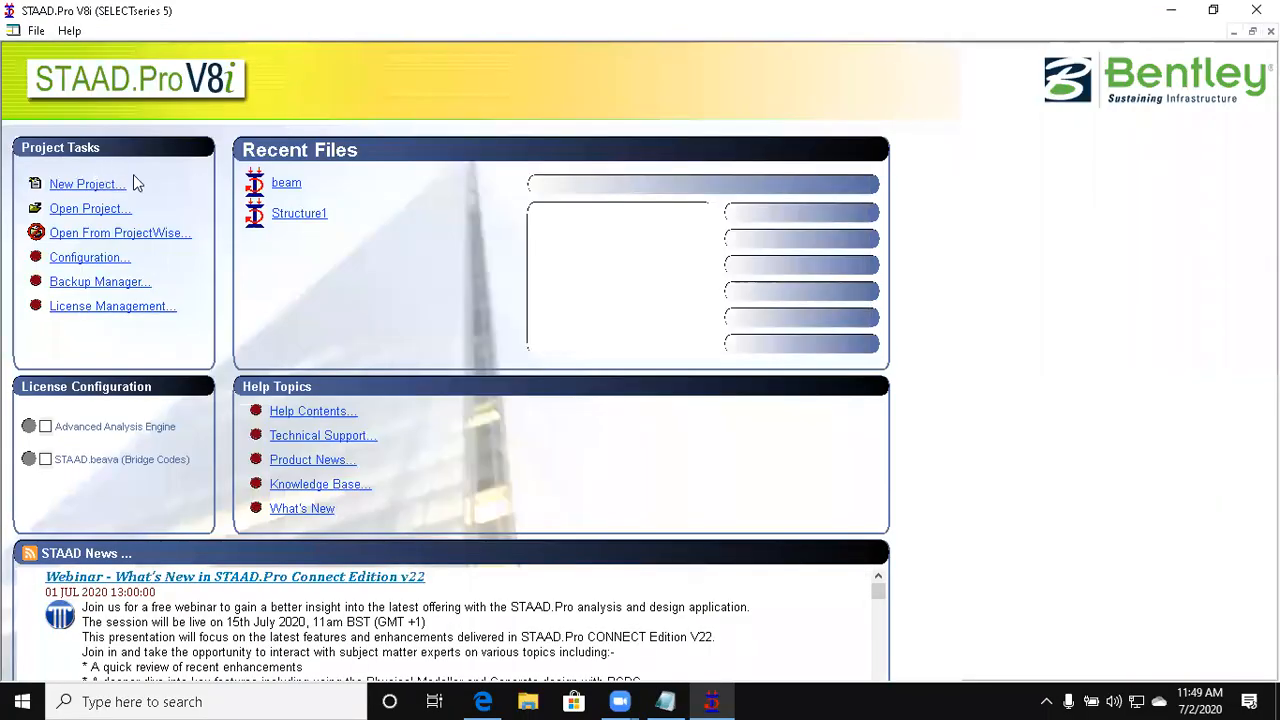
pyautogui.click(100, 185)
pyautogui.doubleClick(725, 228)
pyautogui.write('b')
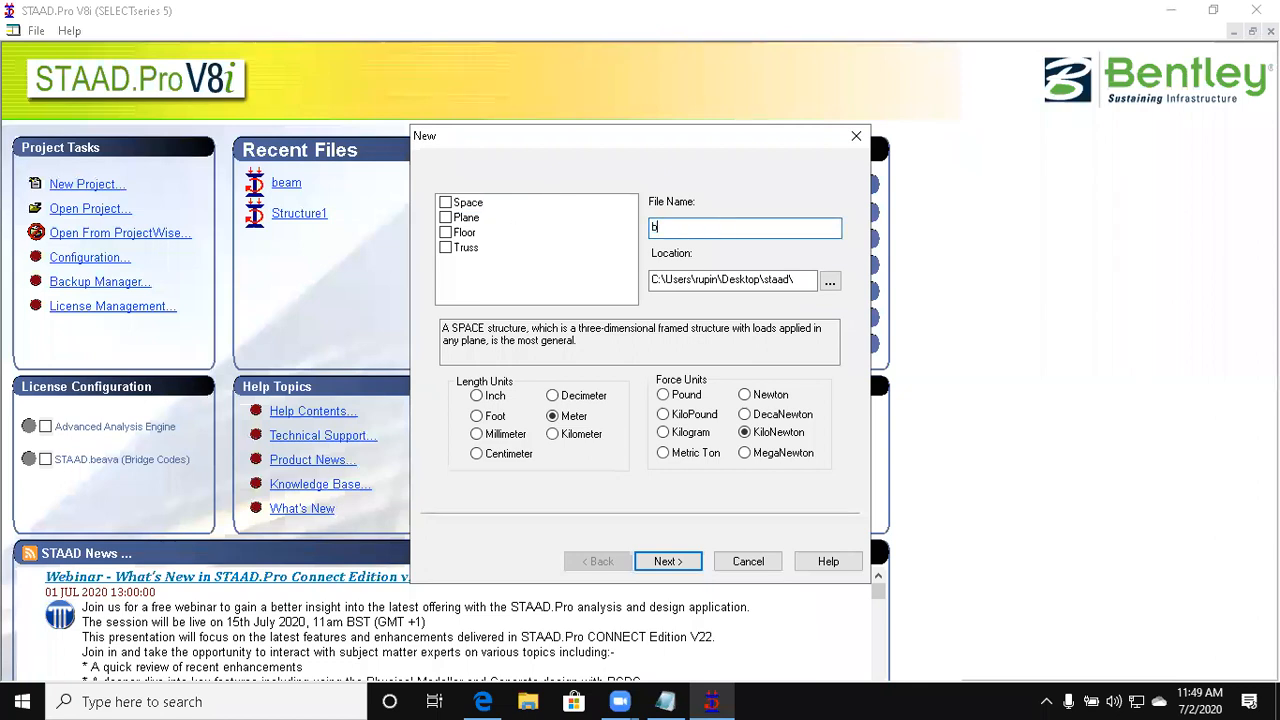
pyautogui.write('eam')
pyautogui.click(444, 201)
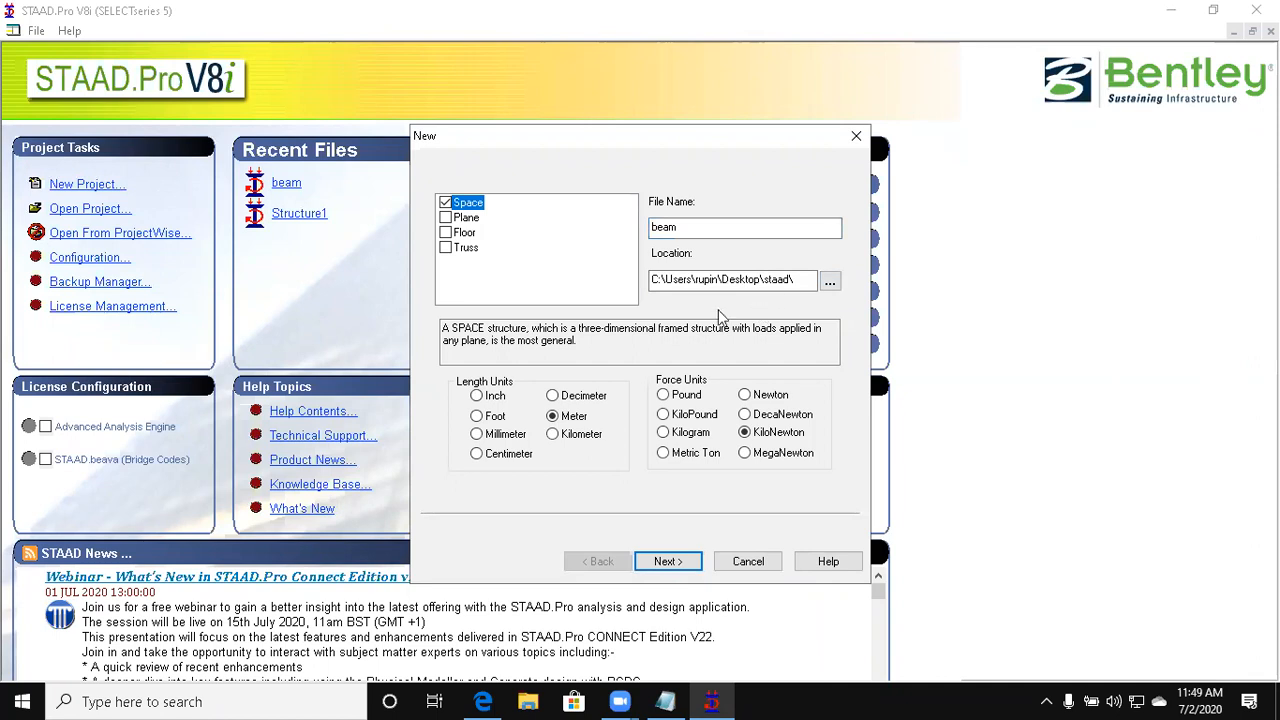
pyautogui.click(688, 567)
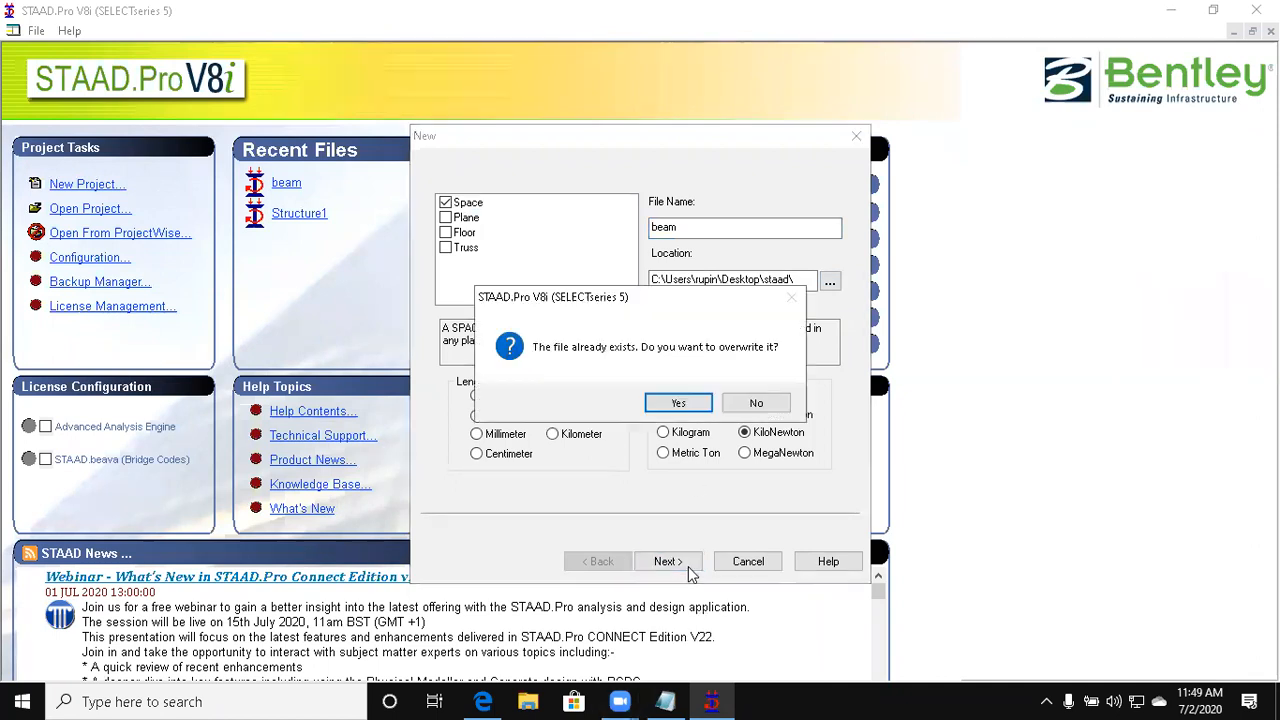
pyautogui.click(699, 405)
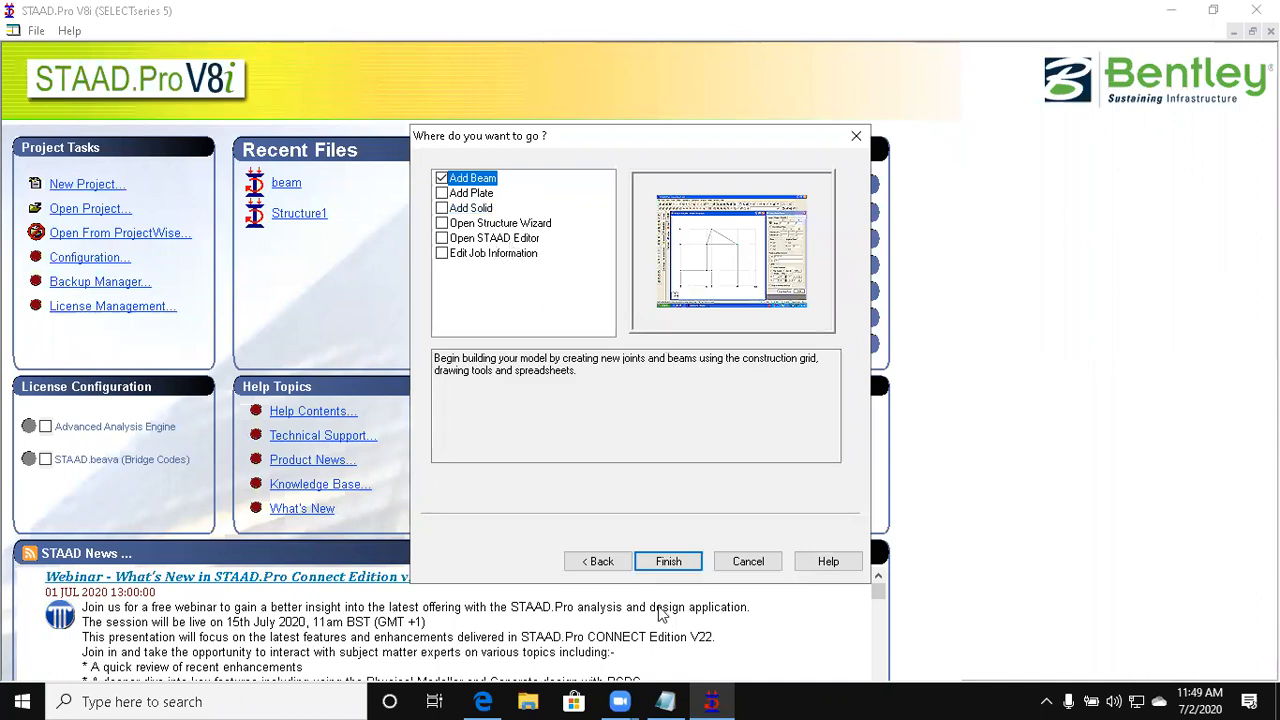
pyautogui.click(668, 562)
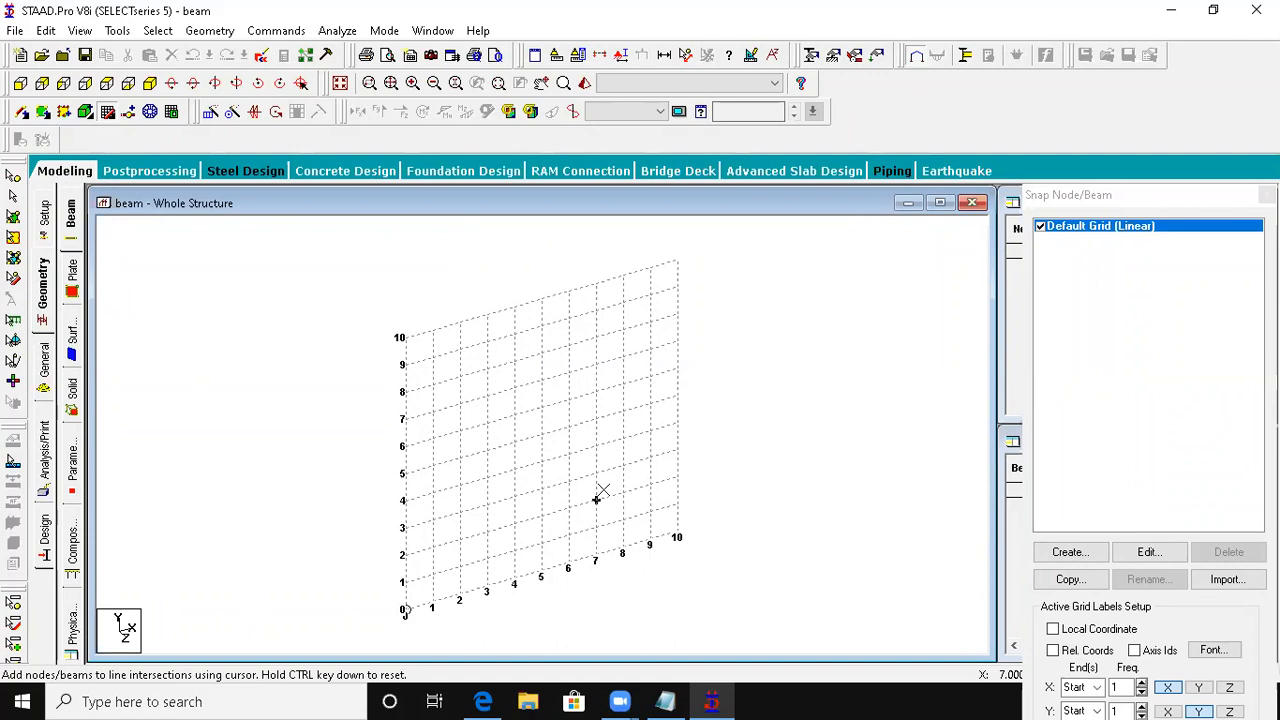
# Step: Switch to Notepad, add the lines "beam" and "connection of two noded" to the notes, and return to STAAD.Pro
pyautogui.click(660, 697)
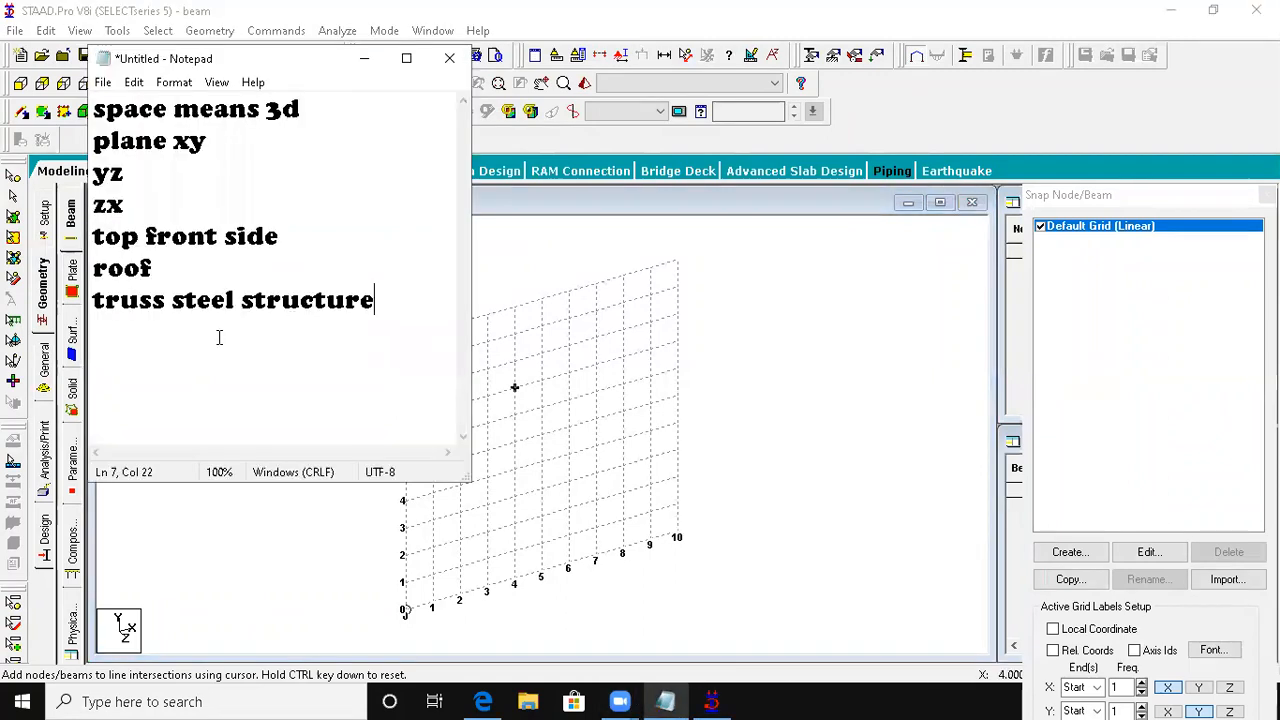
pyautogui.press('Return')
pyautogui.write('beam')
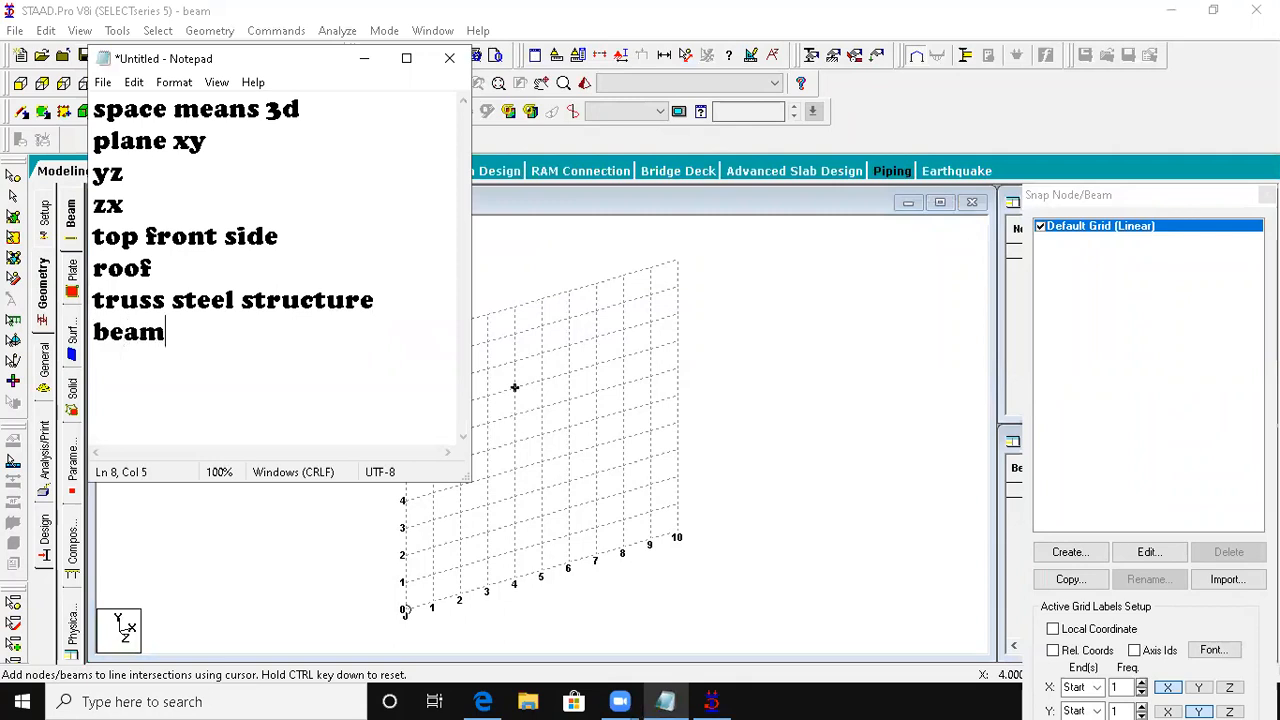
pyautogui.press('Return')
pyautogui.write('connection of two noded')
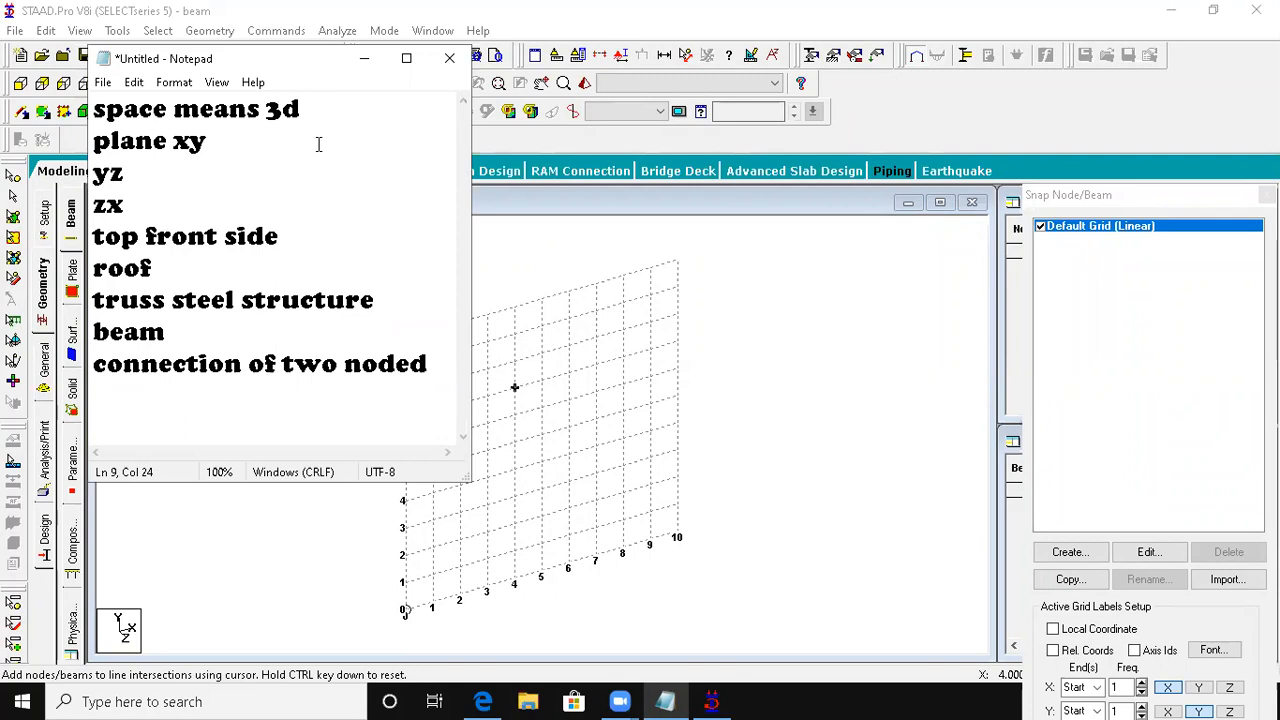
pyautogui.click(366, 60)
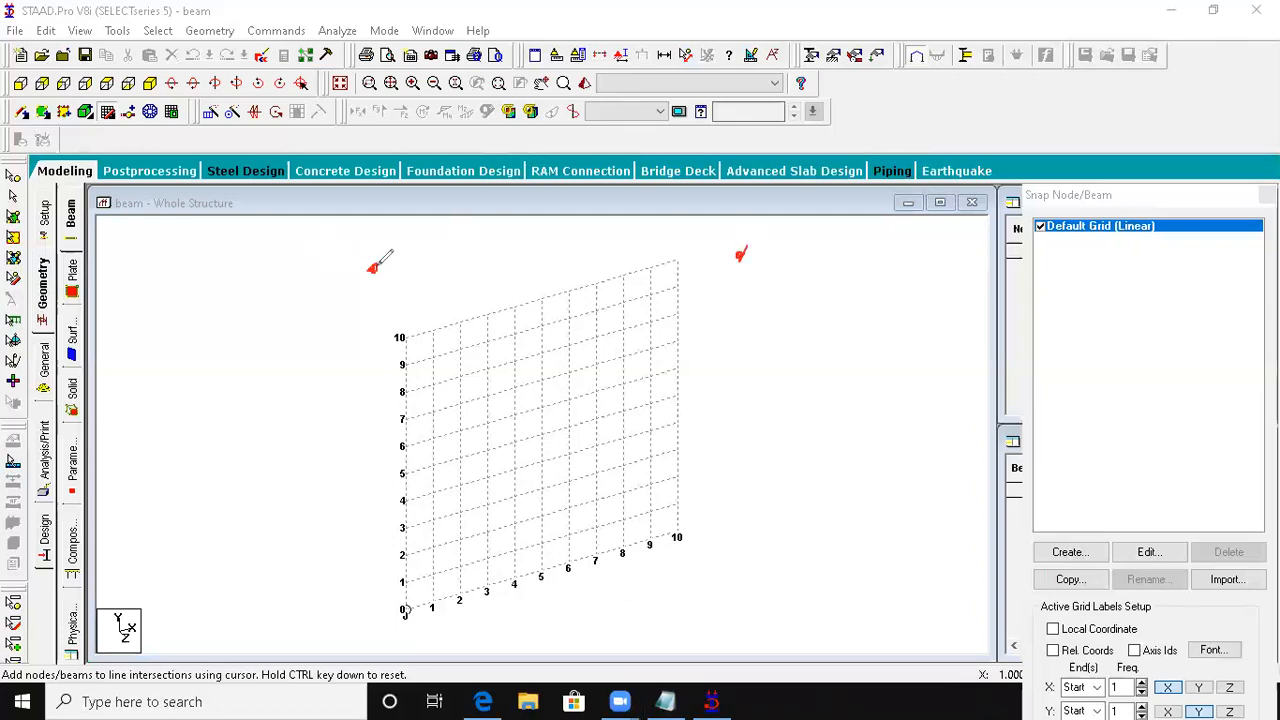
# Step: Sketch beams with pinned, fixed and roller supports over the model view with the annotation pen, and clear the drawings
pyautogui.moveTo(373, 267); pyautogui.dragTo(528, 263)
pyautogui.moveTo(624, 262); pyautogui.dragTo(742, 257)
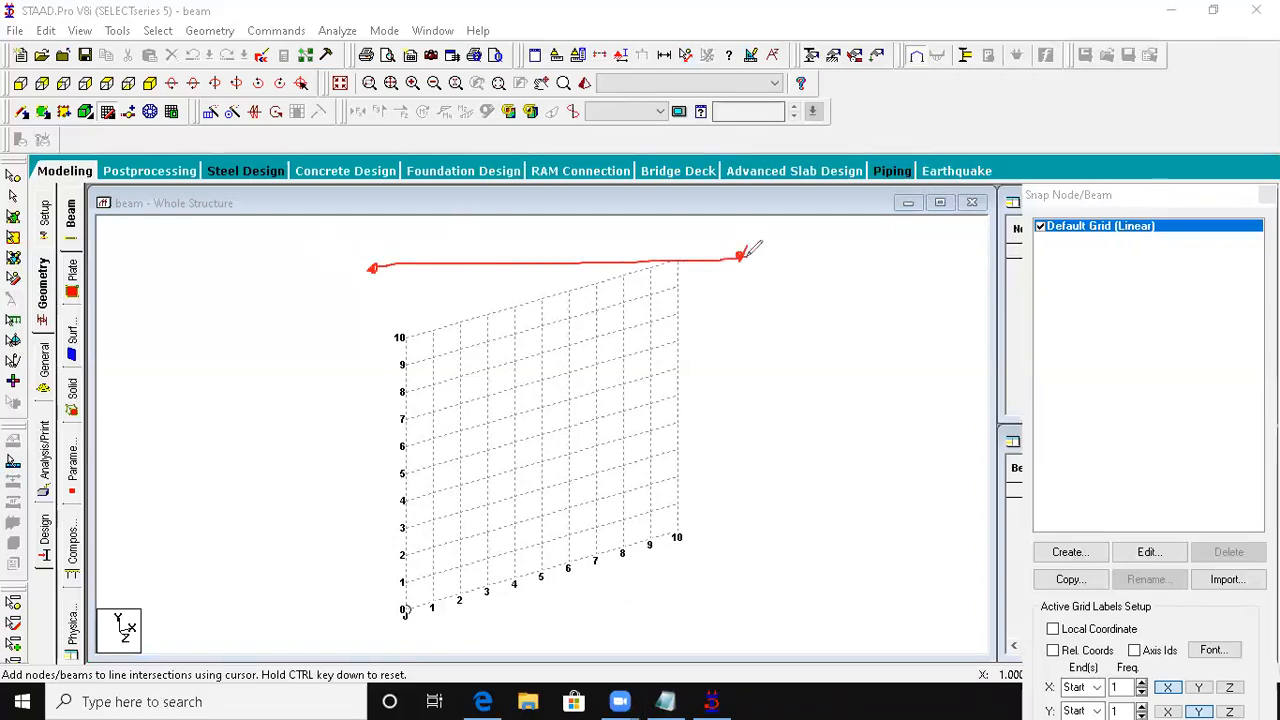
pyautogui.moveTo(718, 300)
pyautogui.mouseDown()
pyautogui.moveTo(743, 254)
pyautogui.moveTo(768, 298)
pyautogui.moveTo(745, 298)
pyautogui.moveTo(763, 296)
pyautogui.moveTo(745, 388)
pyautogui.mouseUp()
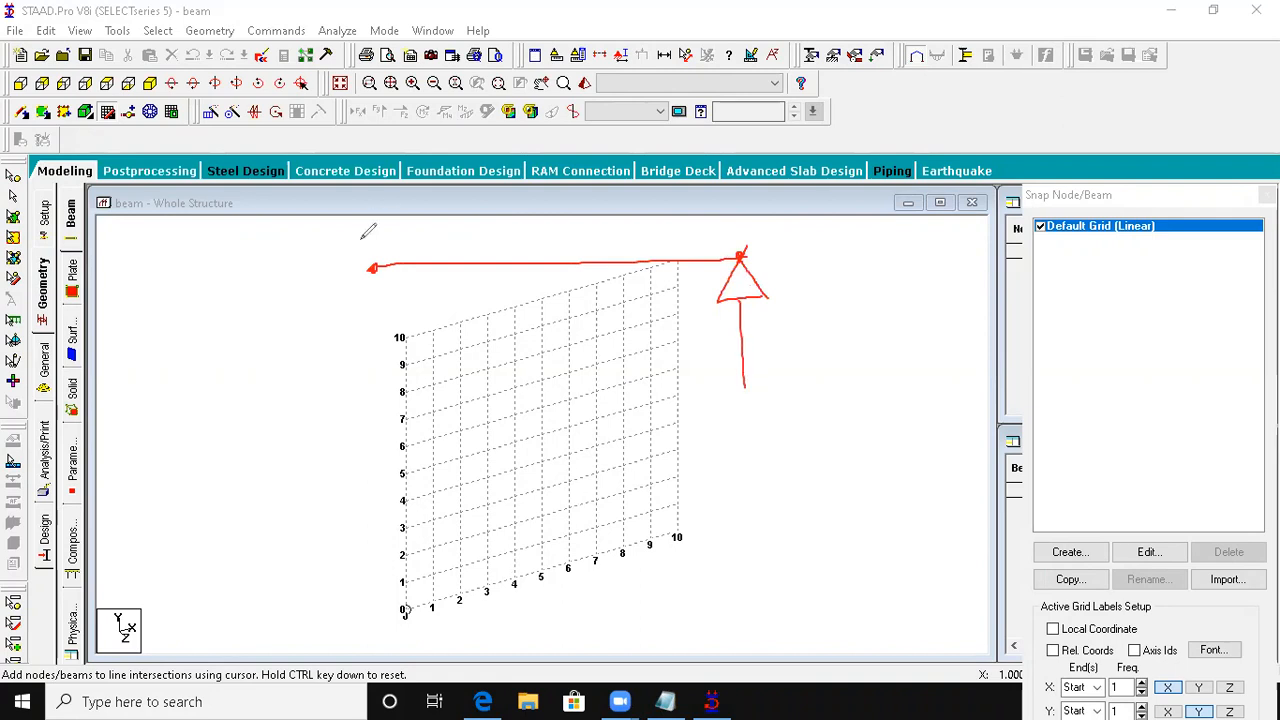
pyautogui.moveTo(372, 268)
pyautogui.mouseDown()
pyautogui.moveTo(345, 302)
pyautogui.moveTo(403, 295)
pyautogui.moveTo(371, 388)
pyautogui.mouseUp()
pyautogui.moveTo(730, 414); pyautogui.dragTo(726, 494)
pyautogui.moveTo(694, 442); pyautogui.dragTo(730, 416)
pyautogui.moveTo(679, 481)
pyautogui.mouseDown()
pyautogui.moveTo(726, 434)
pyautogui.moveTo(731, 466)
pyautogui.moveTo(895, 453)
pyautogui.moveTo(895, 481)
pyautogui.mouseUp()
pyautogui.moveTo(903, 432)
pyautogui.mouseDown()
pyautogui.moveTo(890, 459)
pyautogui.moveTo(900, 484)
pyautogui.mouseUp()
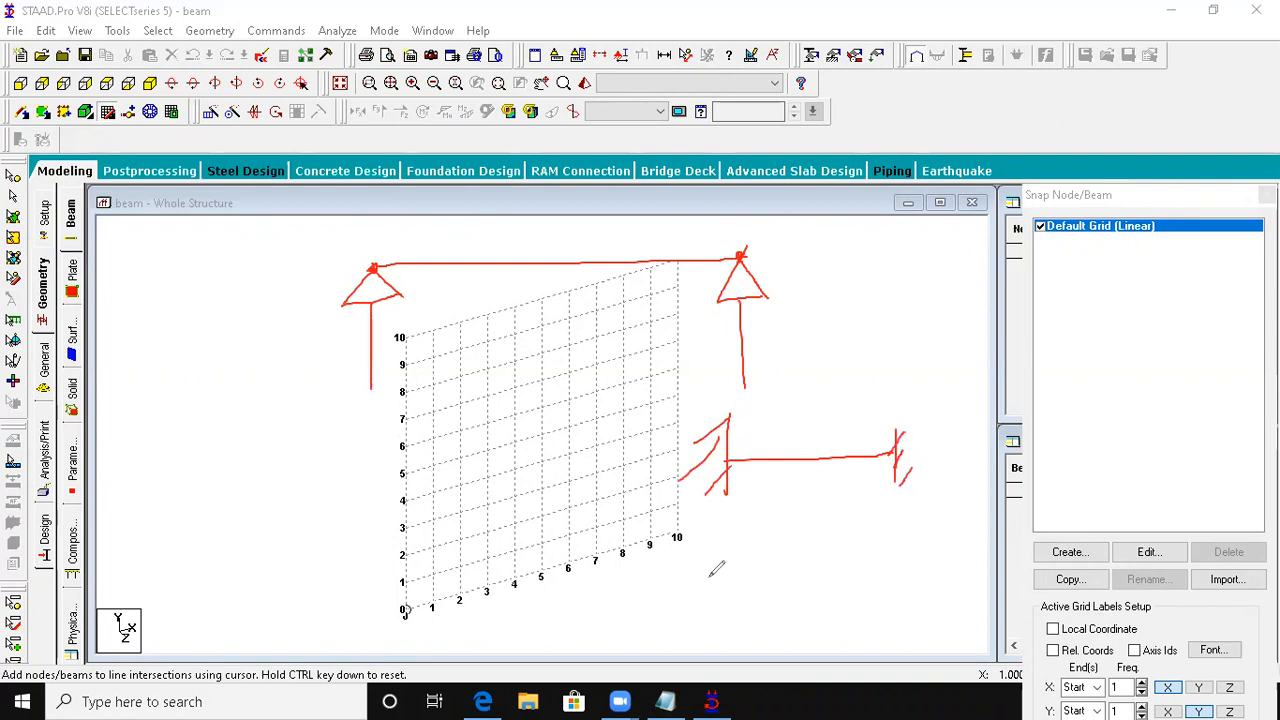
pyautogui.moveTo(710, 592)
pyautogui.mouseDown()
pyautogui.moveTo(720, 566)
pyautogui.moveTo(737, 598)
pyautogui.moveTo(708, 600)
pyautogui.moveTo(728, 580)
pyautogui.moveTo(712, 601)
pyautogui.moveTo(738, 597)
pyautogui.moveTo(702, 608)
pyautogui.moveTo(705, 630)
pyautogui.moveTo(724, 629)
pyautogui.mouseUp()
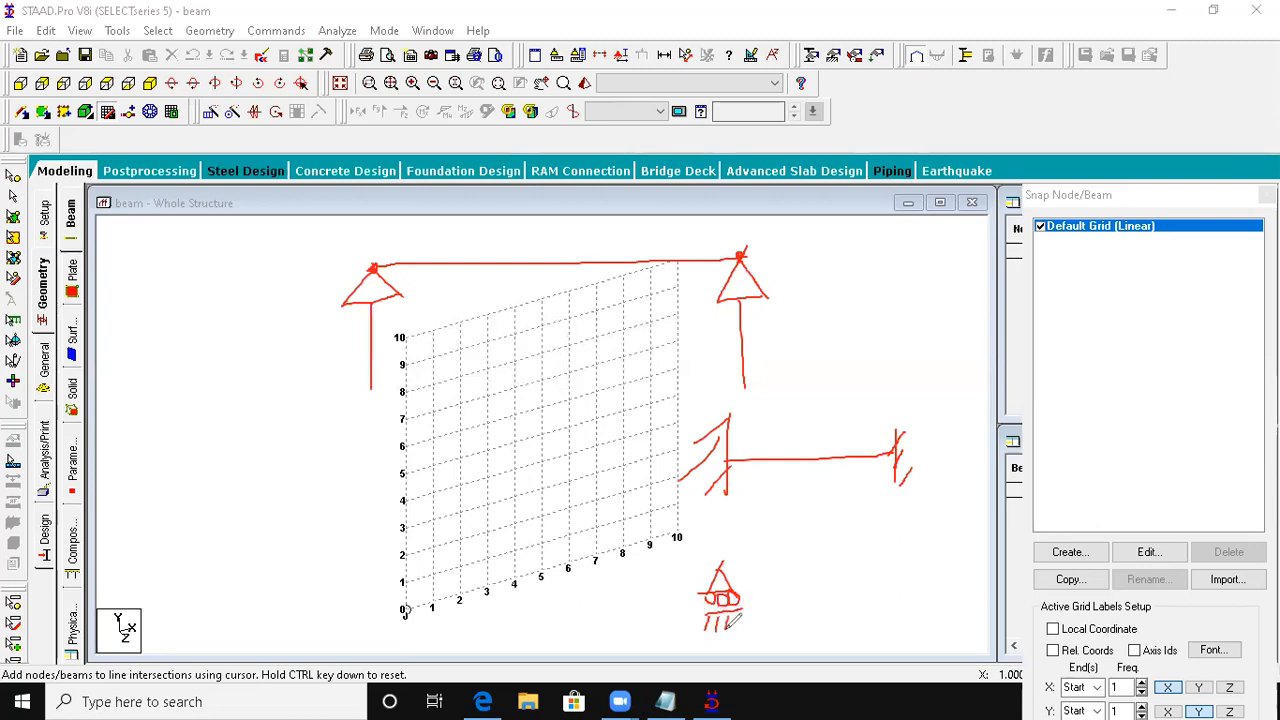
pyautogui.moveTo(720, 566)
pyautogui.mouseDown()
pyautogui.moveTo(913, 560)
pyautogui.moveTo(899, 583)
pyautogui.moveTo(926, 583)
pyautogui.moveTo(906, 590)
pyautogui.mouseUp()
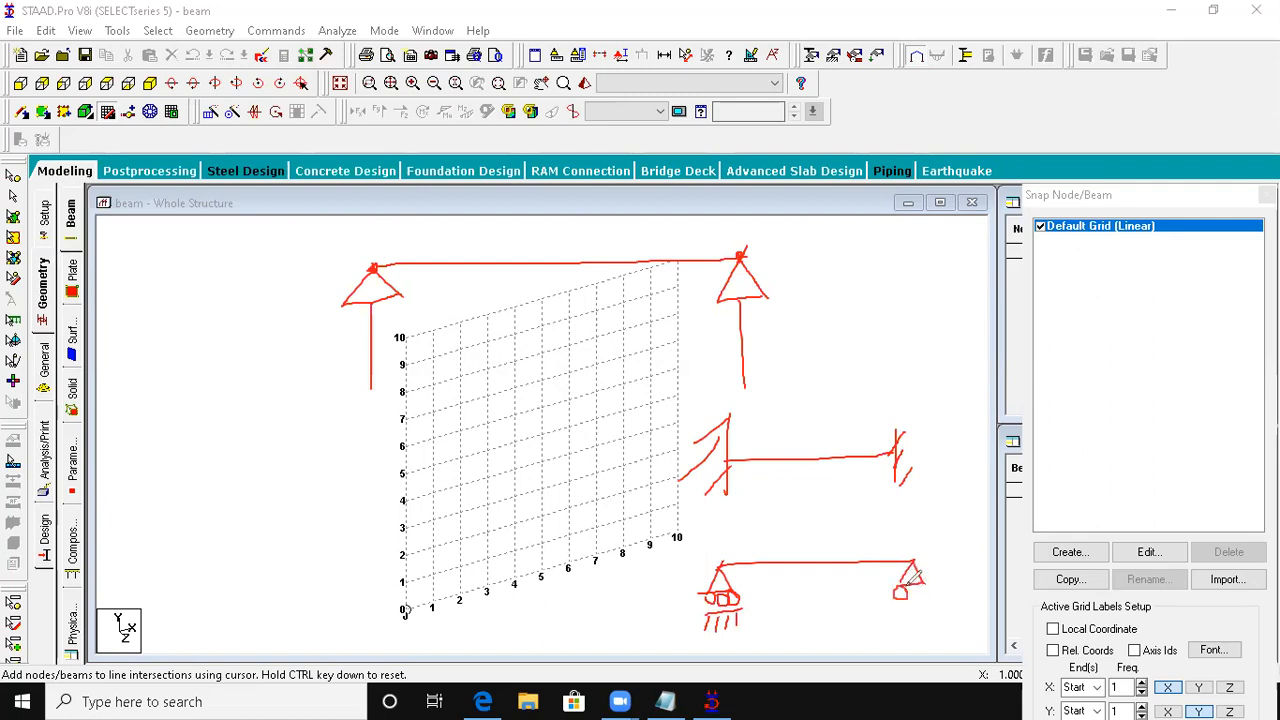
pyautogui.moveTo(912, 582)
pyautogui.mouseDown()
pyautogui.moveTo(921, 590)
pyautogui.moveTo(900, 600)
pyautogui.moveTo(896, 626)
pyautogui.moveTo(933, 620)
pyautogui.mouseUp()
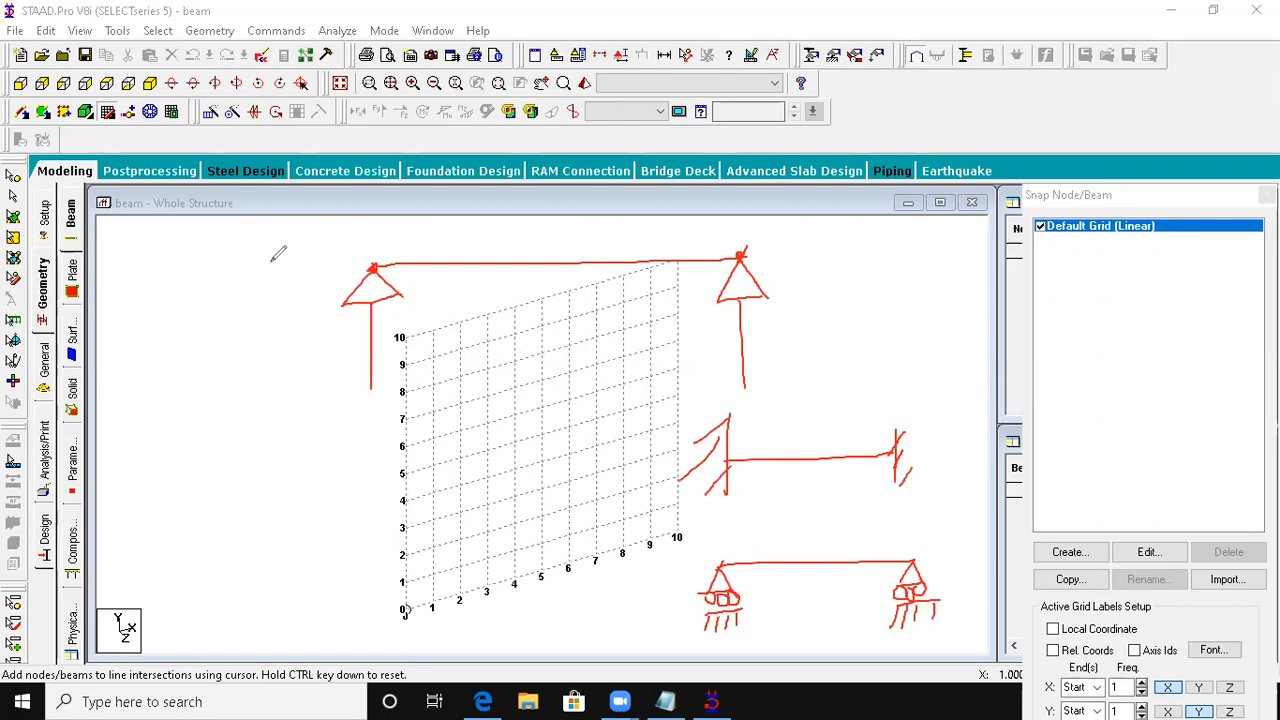
pyautogui.click(730, 462)
pyautogui.moveTo(721, 462); pyautogui.dragTo(734, 461)
pyautogui.moveTo(900, 456); pyautogui.dragTo(889, 458)
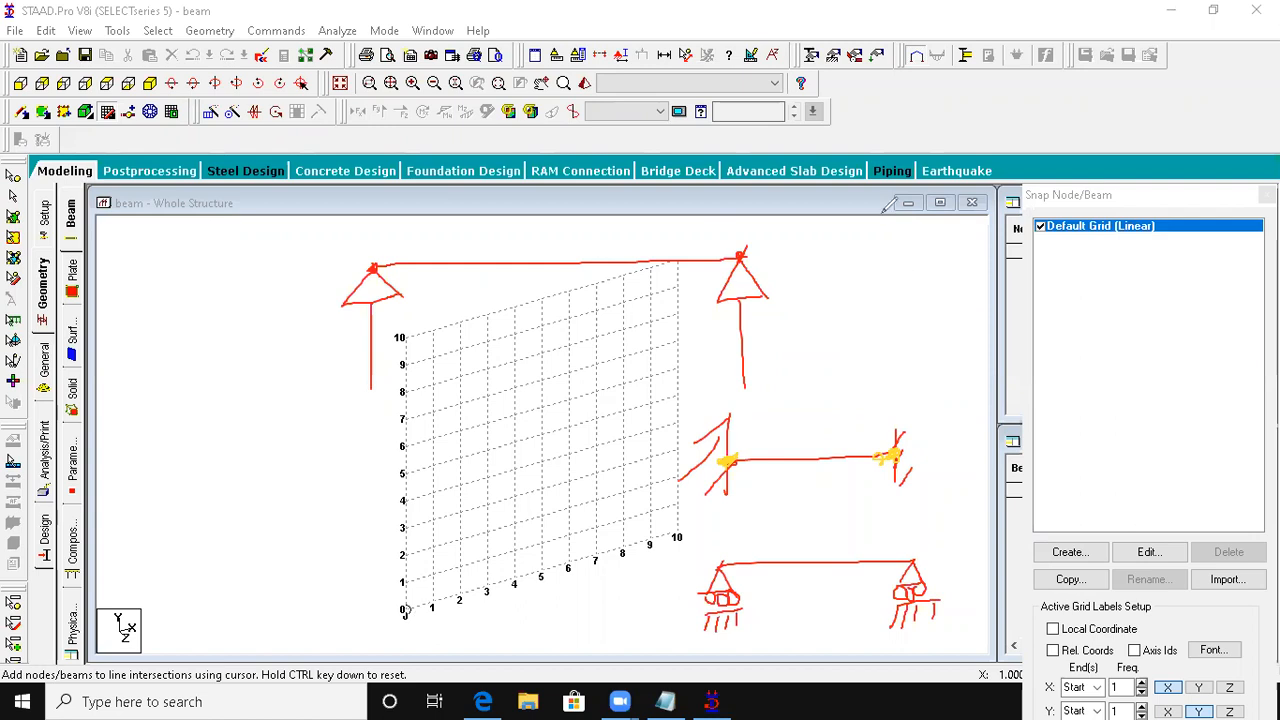
pyautogui.click(877, 129)
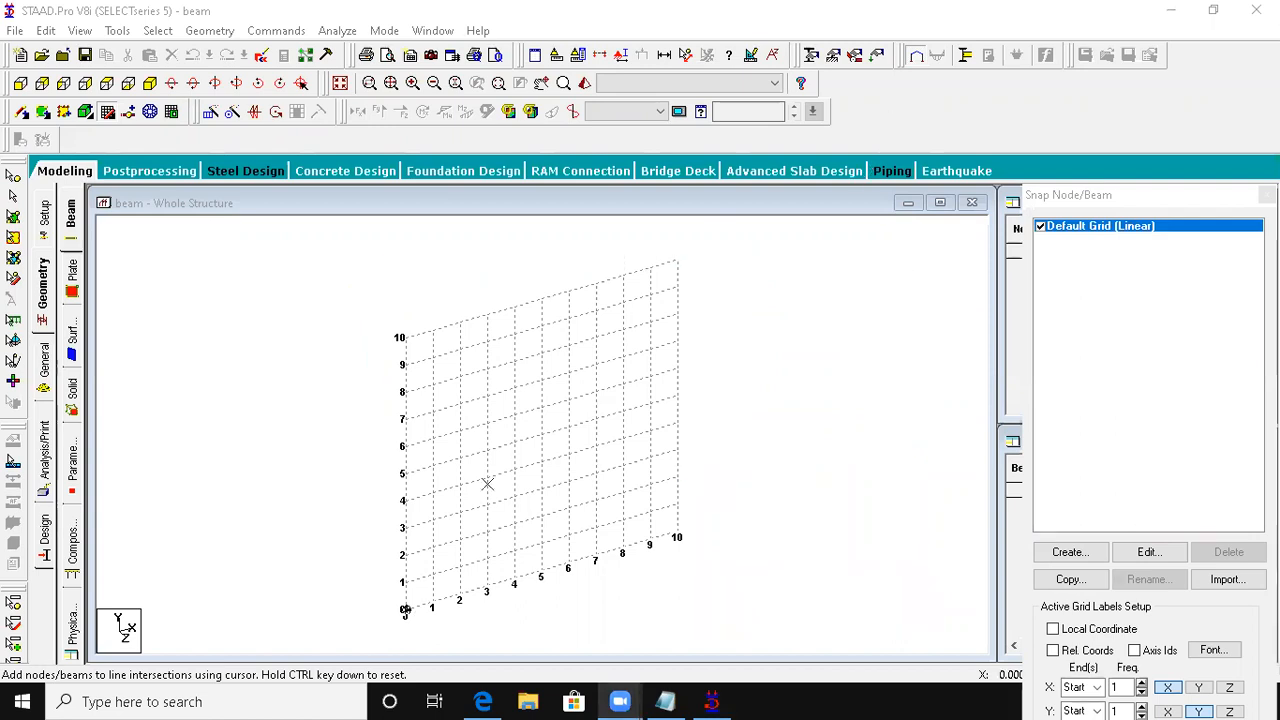
# Step: Add a 1 m beam along the X axis from the grid origin to the grid point at X = 1
pyautogui.scroll(3, 403, 612)
pyautogui.scroll(2, 484, 480)
pyautogui.scroll(3, 471, 600)
pyautogui.moveTo(452, 657); pyautogui.dragTo(572, 477, button='middle')
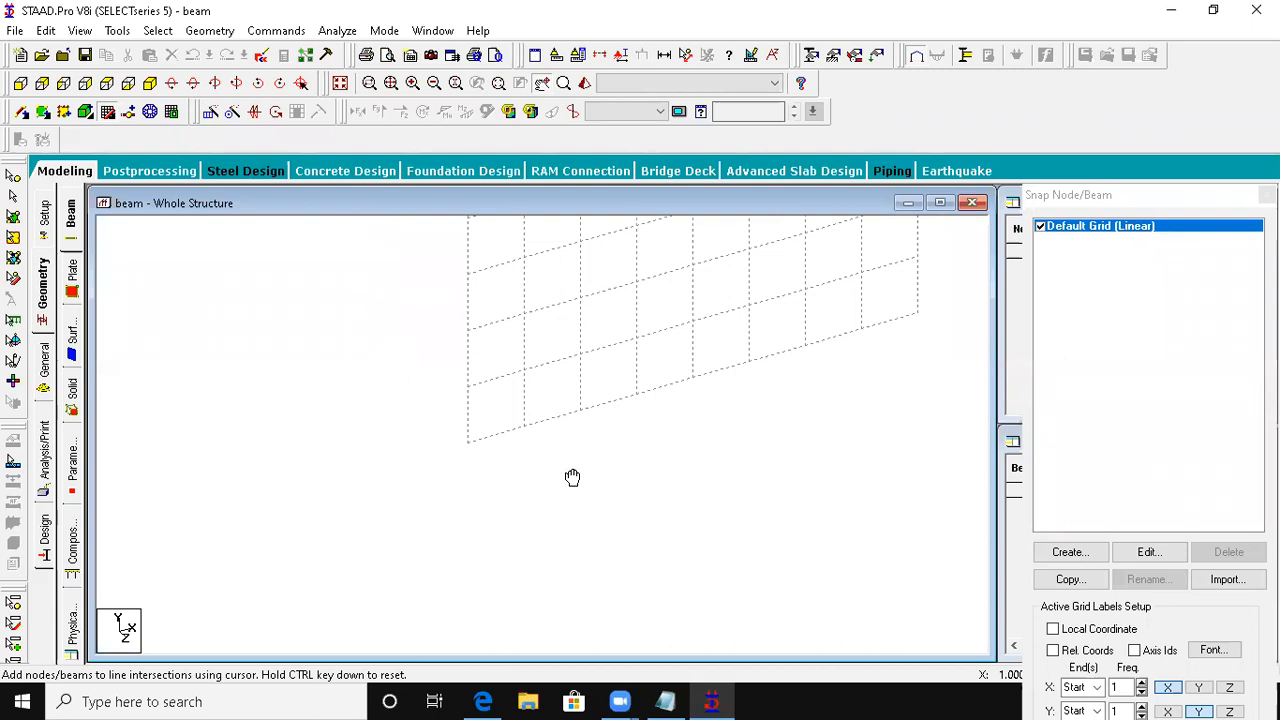
pyautogui.scroll(2, 471, 509)
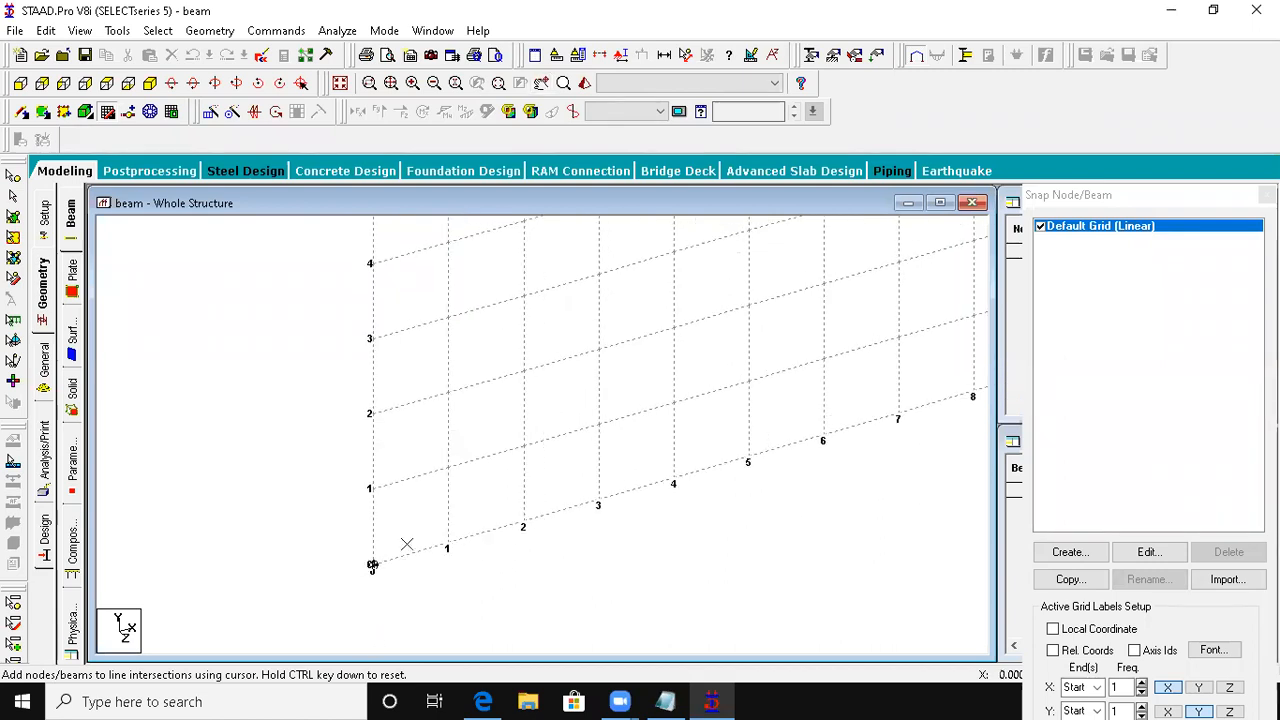
pyautogui.click(372, 565)
pyautogui.click(449, 543)
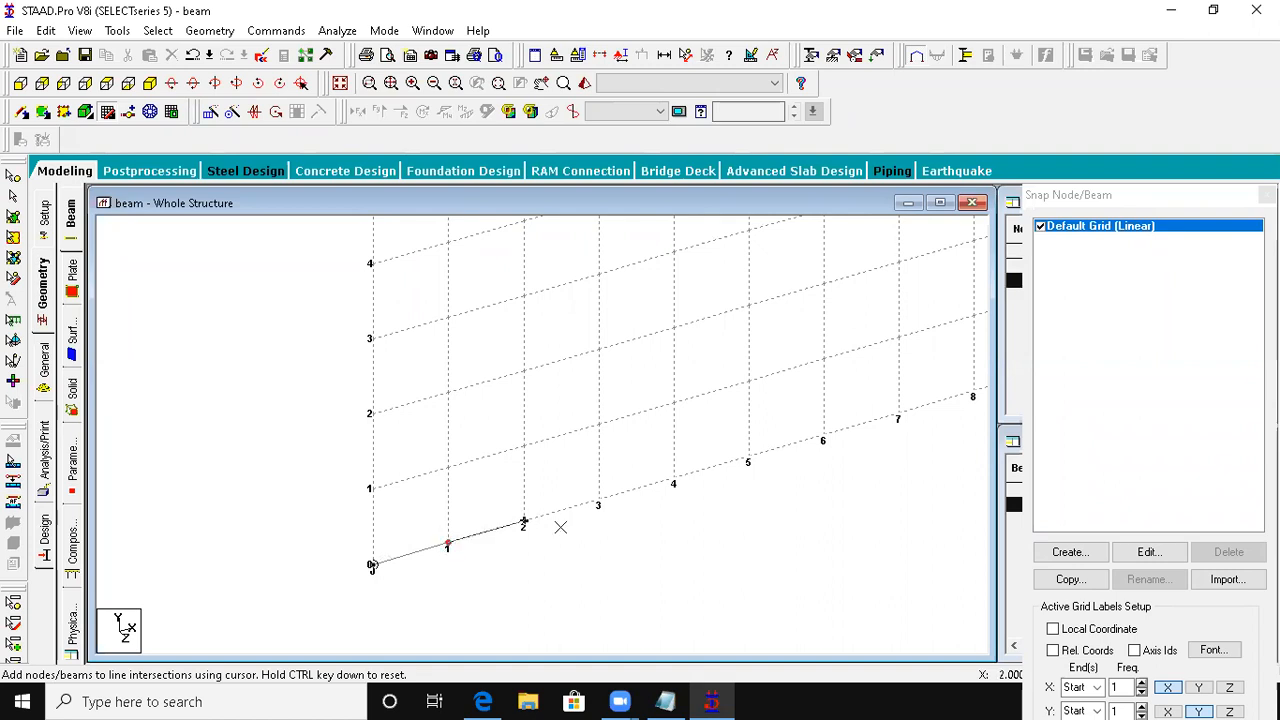
pyautogui.press('Escape')
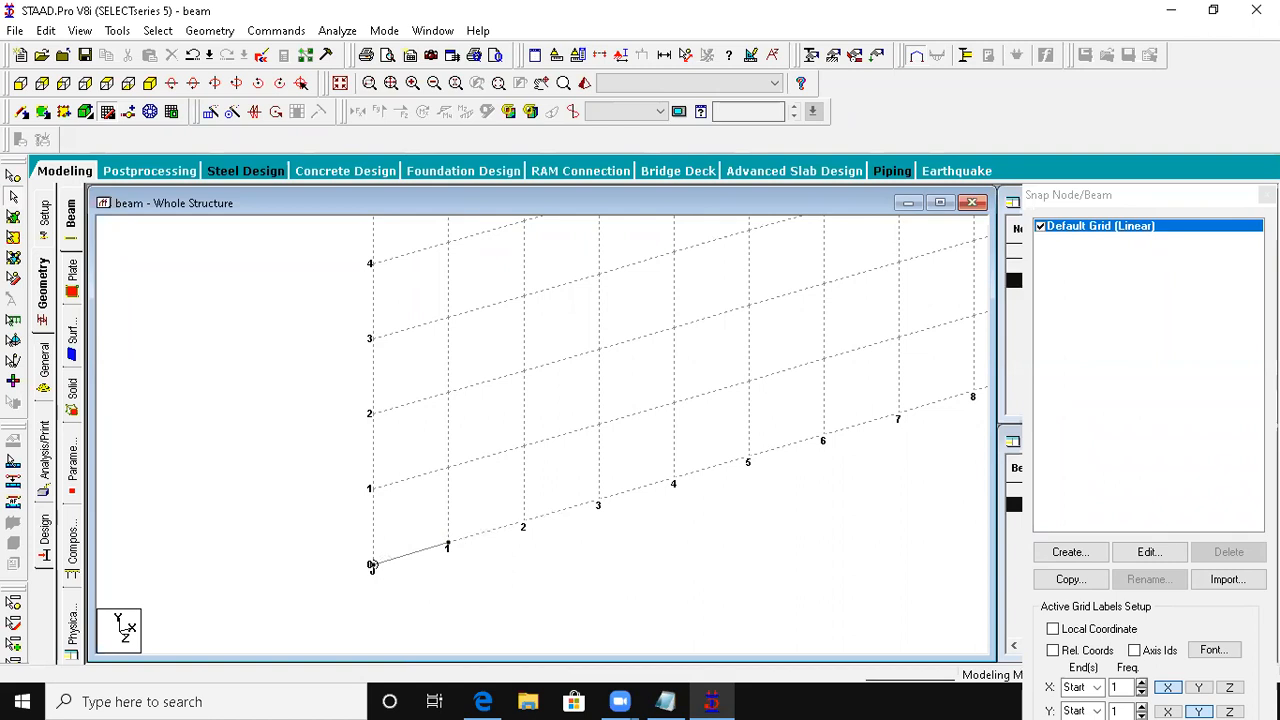
# Step: Extend the beam along the X axis with snapped nodes at 2, 3 and 4 m, and close Snap Node/Beam
pyautogui.click(1072, 554)
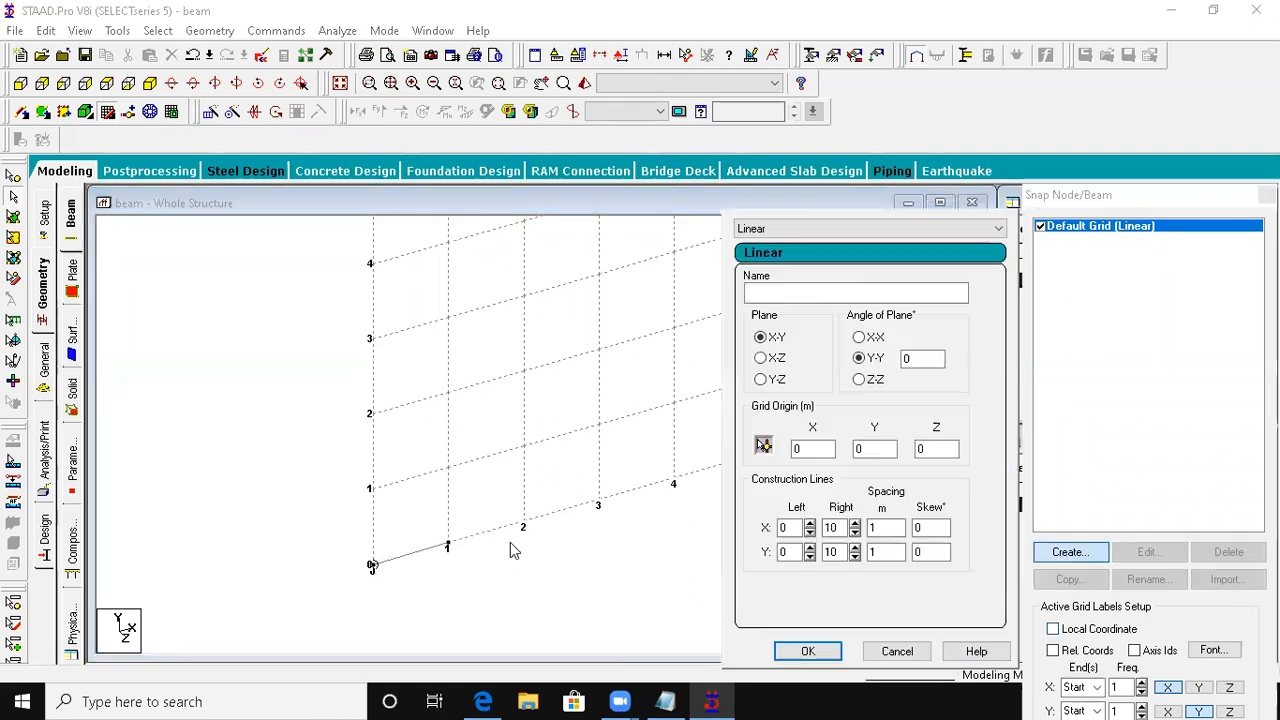
pyautogui.click(808, 651)
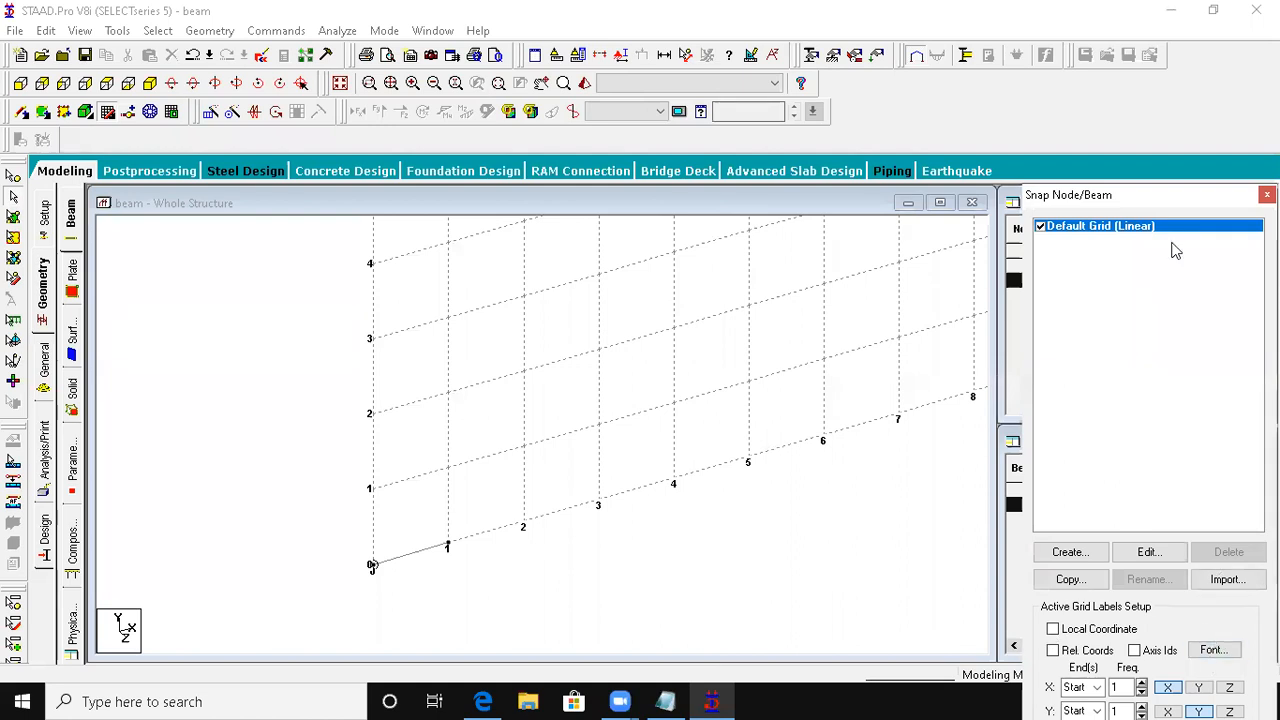
pyautogui.moveTo(1121, 191); pyautogui.dragTo(1094, 9)
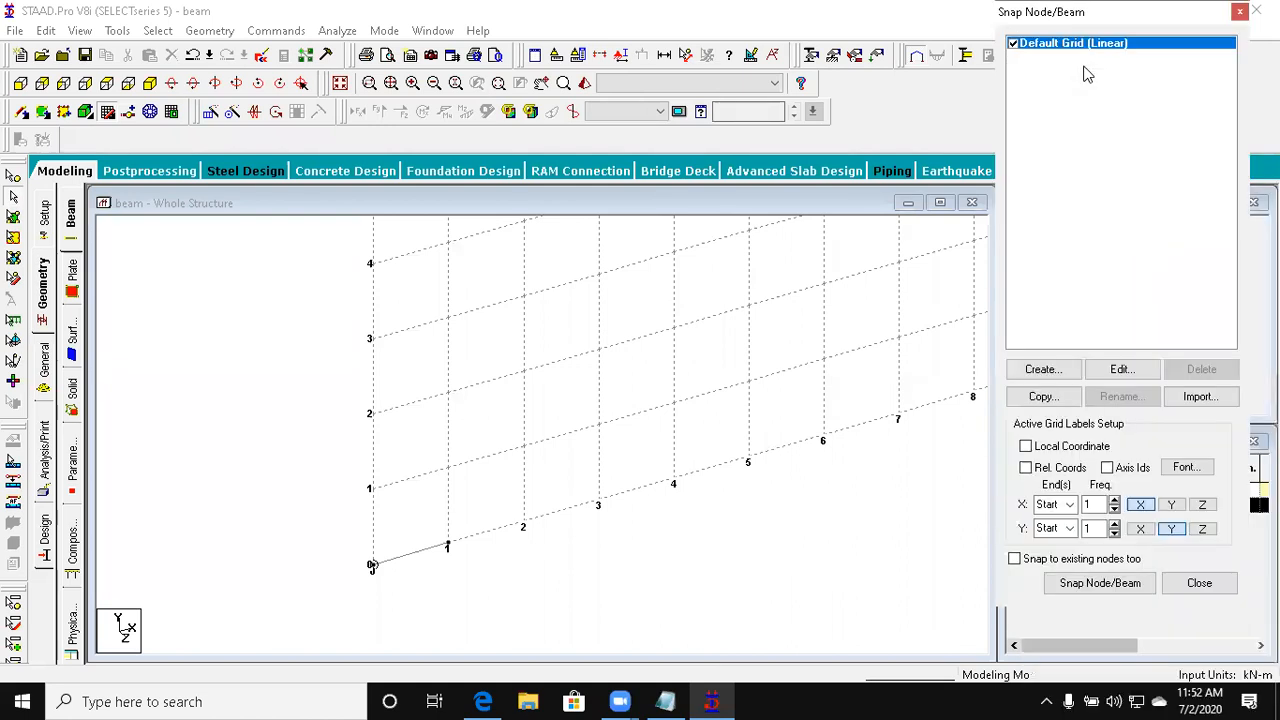
pyautogui.click(1100, 583)
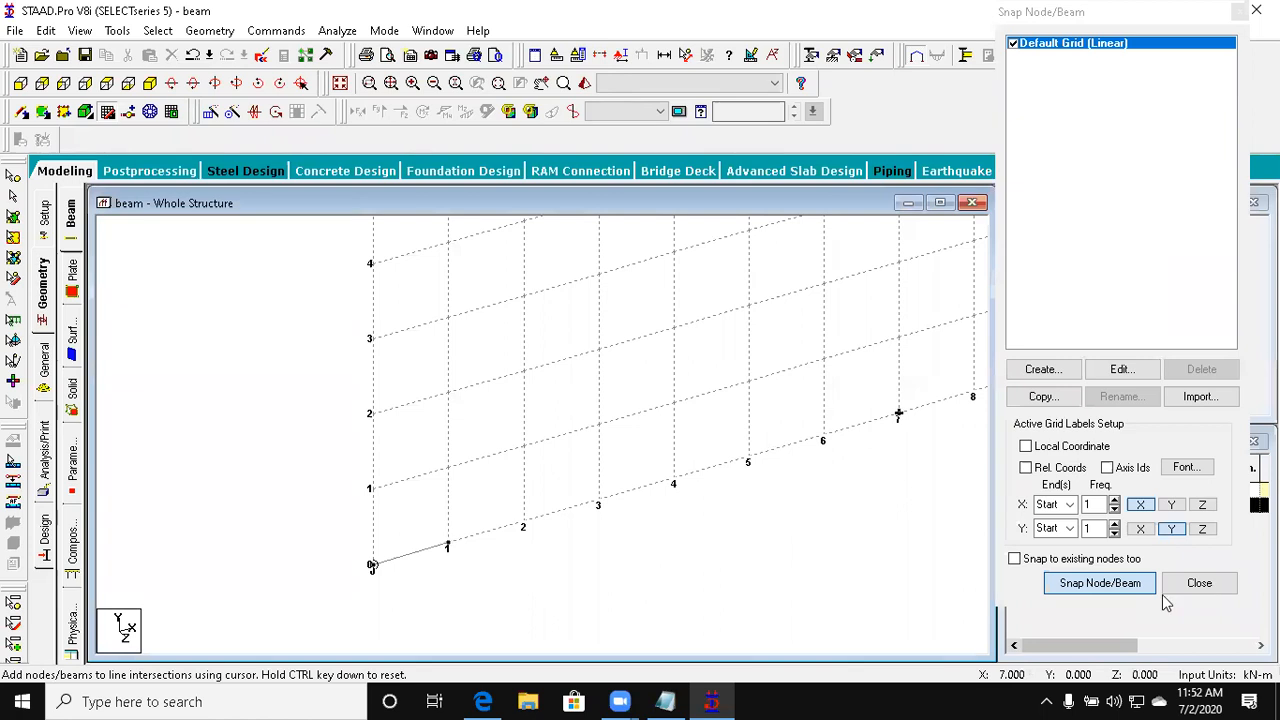
pyautogui.click(447, 545)
pyautogui.click(522, 520)
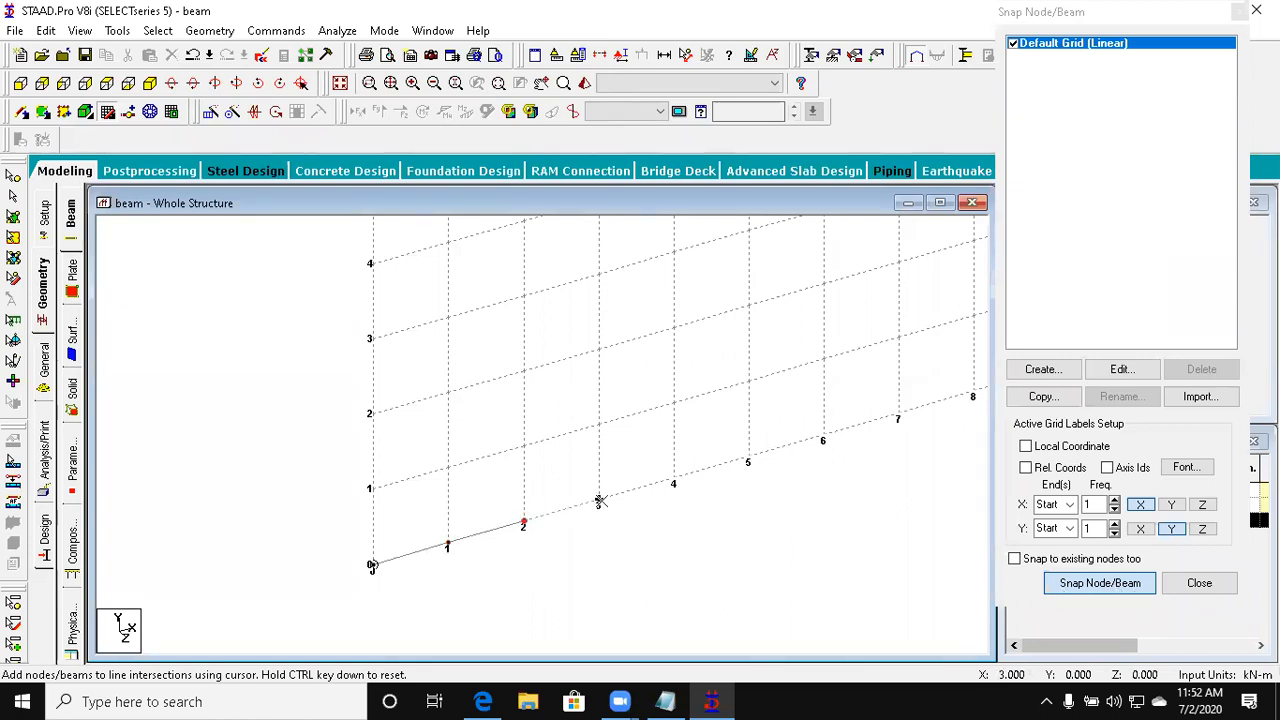
pyautogui.click(598, 502)
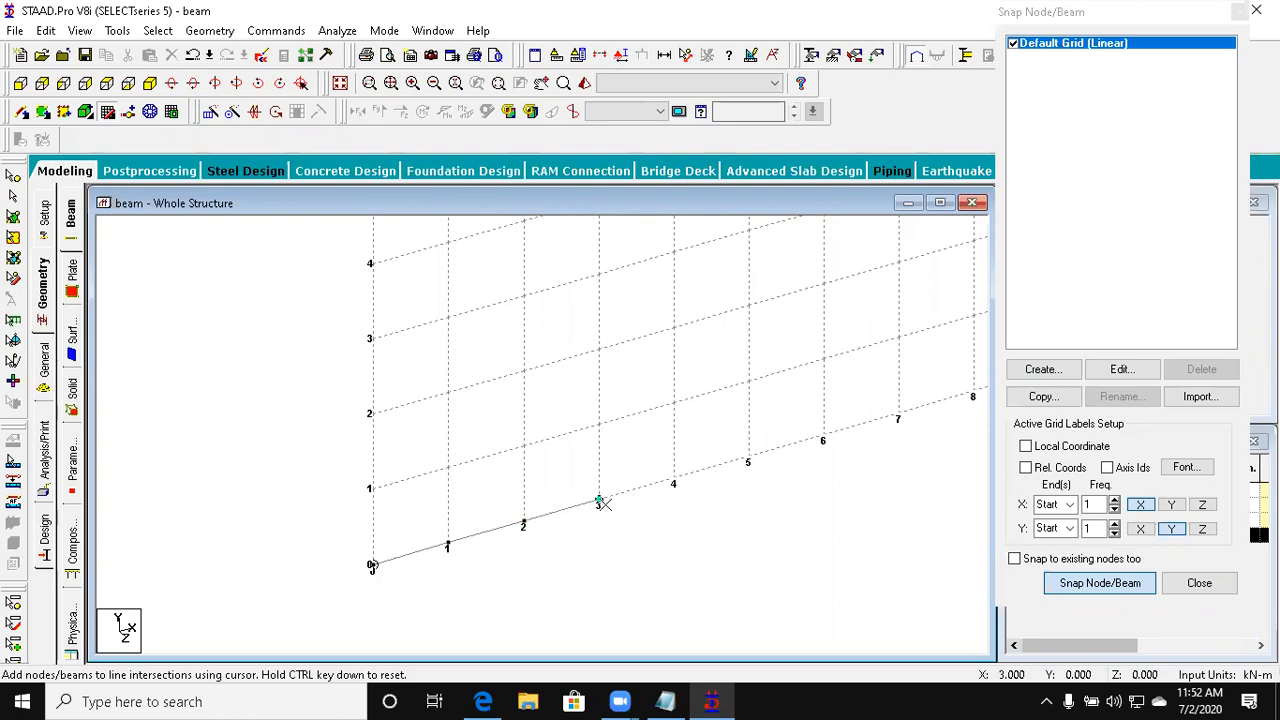
pyautogui.click(671, 485)
pyautogui.press('Escape')
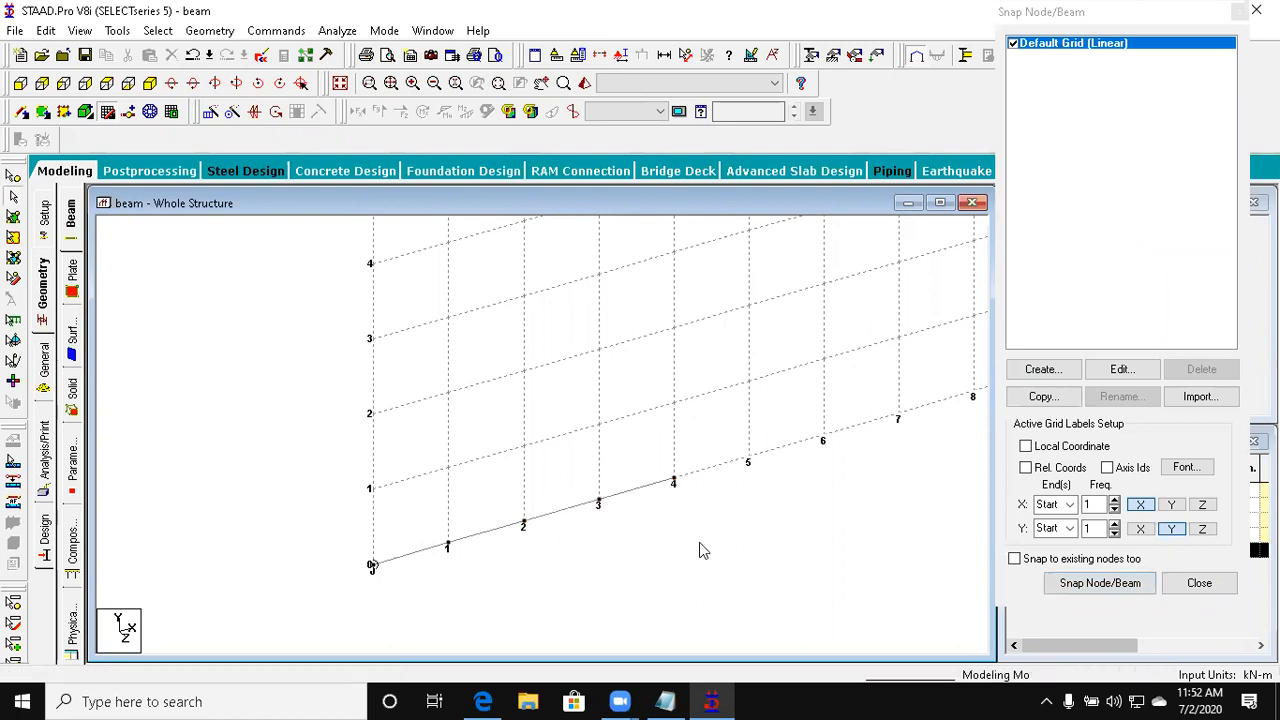
pyautogui.click(1216, 592)
# Step: Examine the whole beam line and the X coordinates of its first two nodes in the Nodes table
pyautogui.scroll(-3, 397, 417)
pyautogui.moveTo(437, 231); pyautogui.dragTo(509, 550, button='middle')
pyautogui.scroll(-2, 432, 528)
pyautogui.scroll(-1, 470, 532)
pyautogui.scroll(-1, 674, 511)
pyautogui.moveTo(674, 511); pyautogui.dragTo(363, 572, button='middle')
pyautogui.scroll(-2, 503, 533)
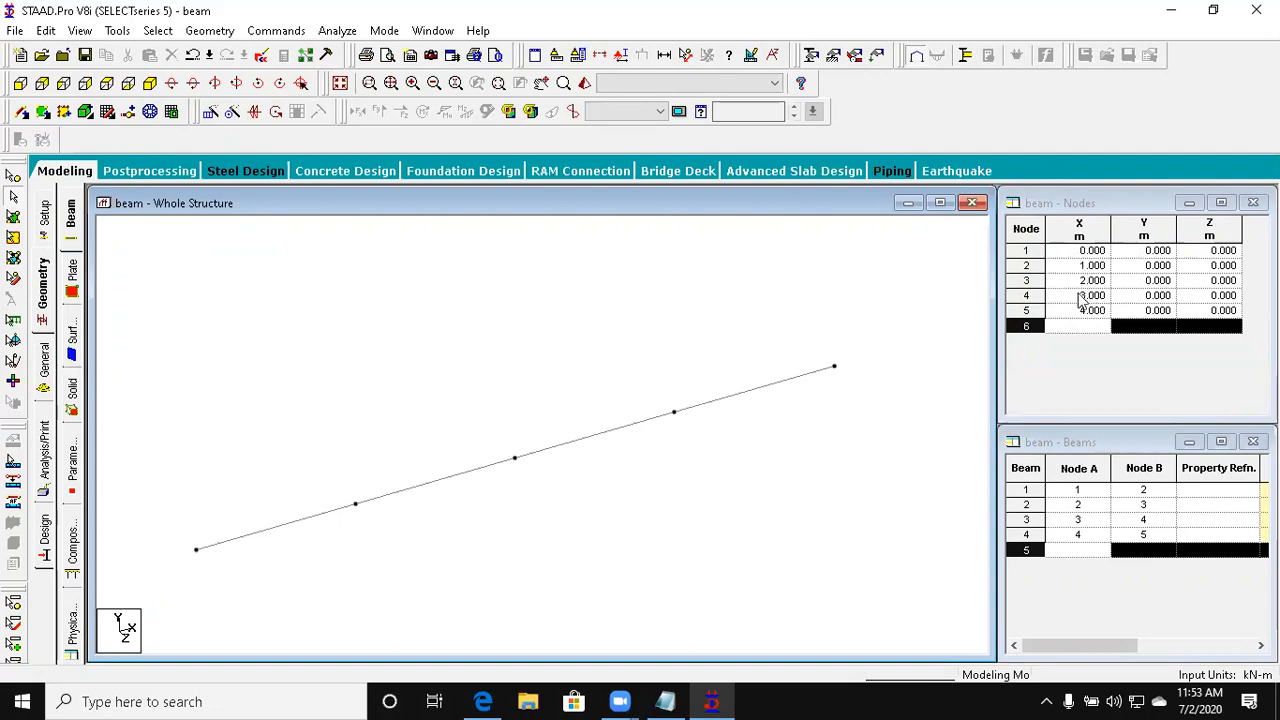
pyautogui.click(1092, 255)
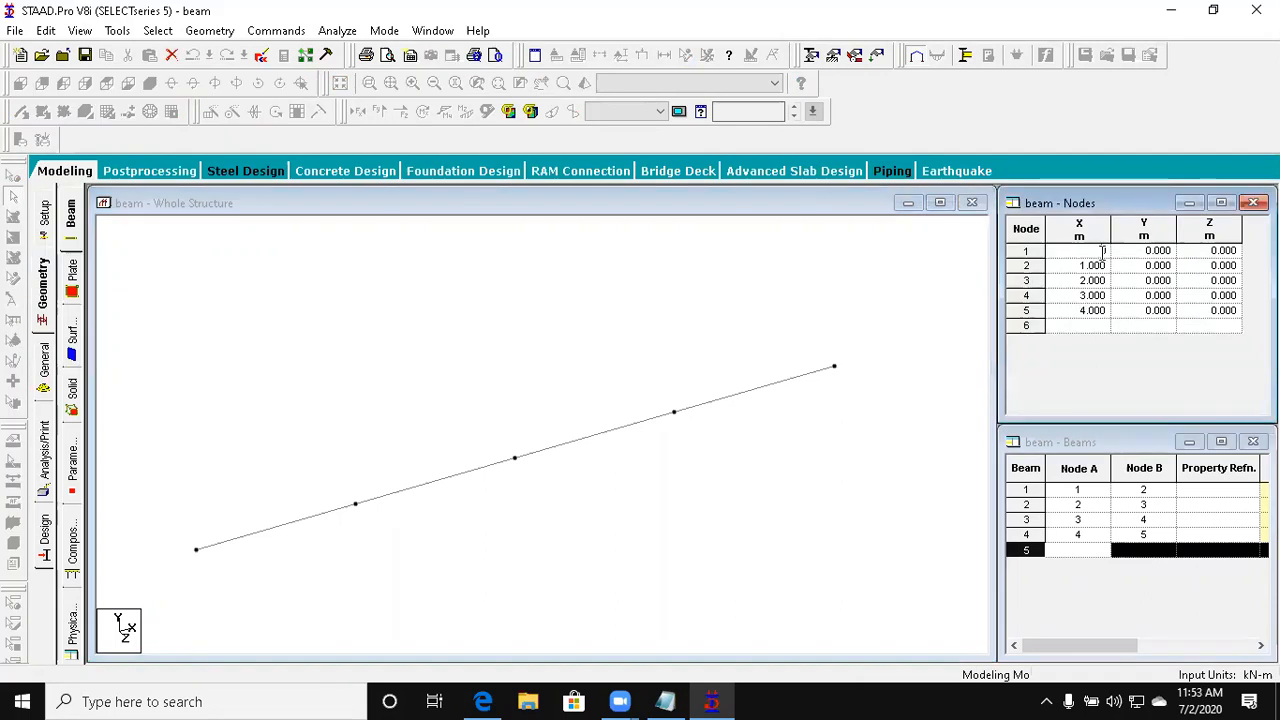
pyautogui.click(1097, 265)
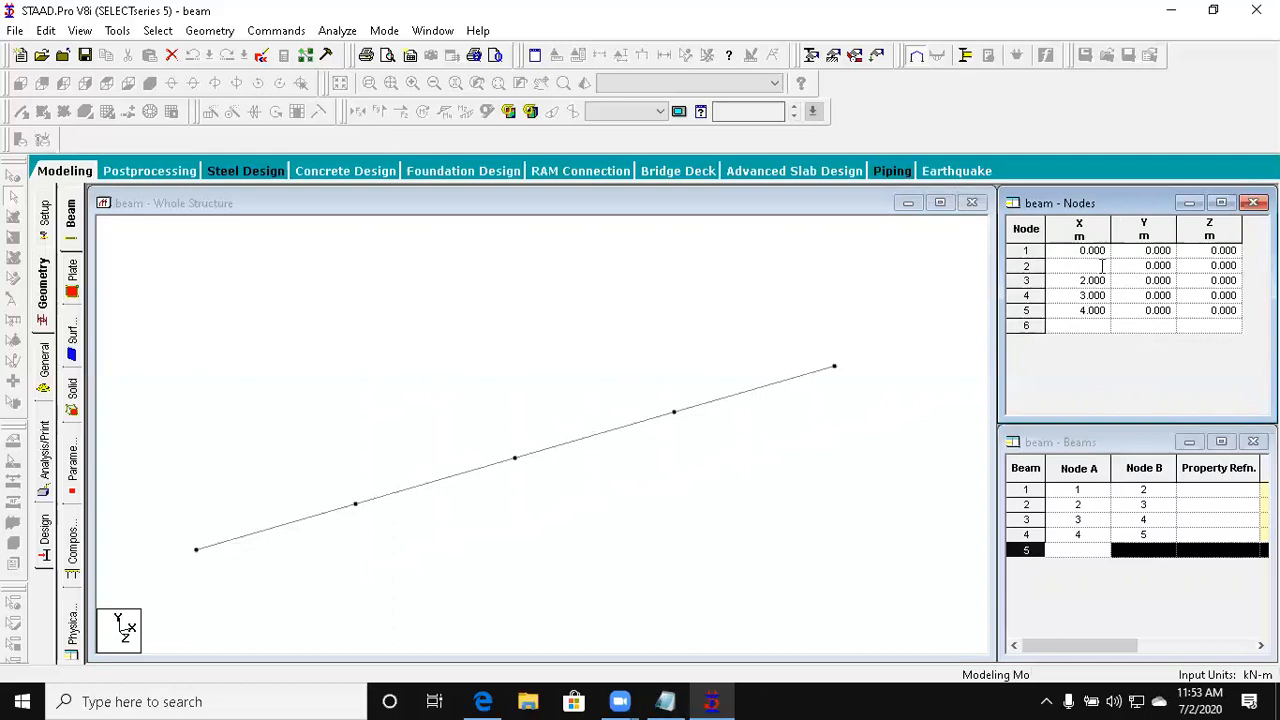
pyautogui.moveTo(1100, 265); pyautogui.dragTo(1123, 273)
# Step: Delete the first beam segment, between X = 0 and 1 m, together with its orphan node
pyautogui.click(431, 542)
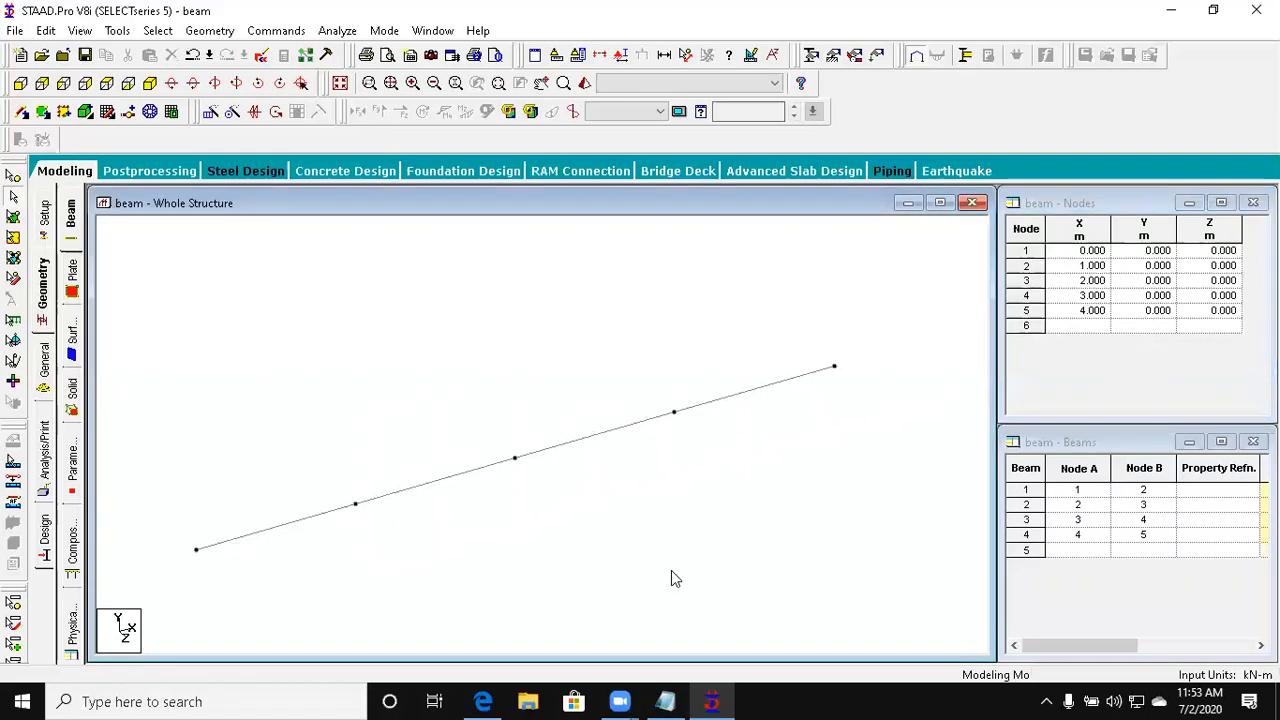
pyautogui.moveTo(786, 571); pyautogui.dragTo(234, 340)
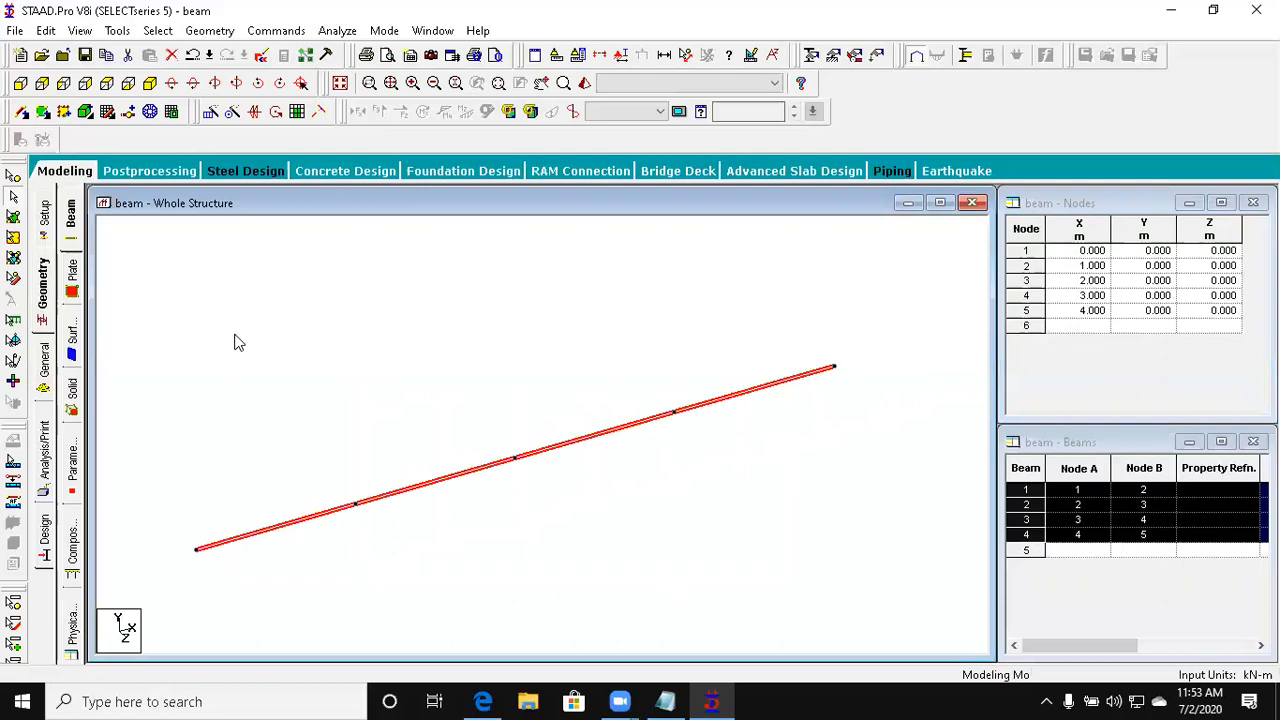
pyautogui.click(535, 408)
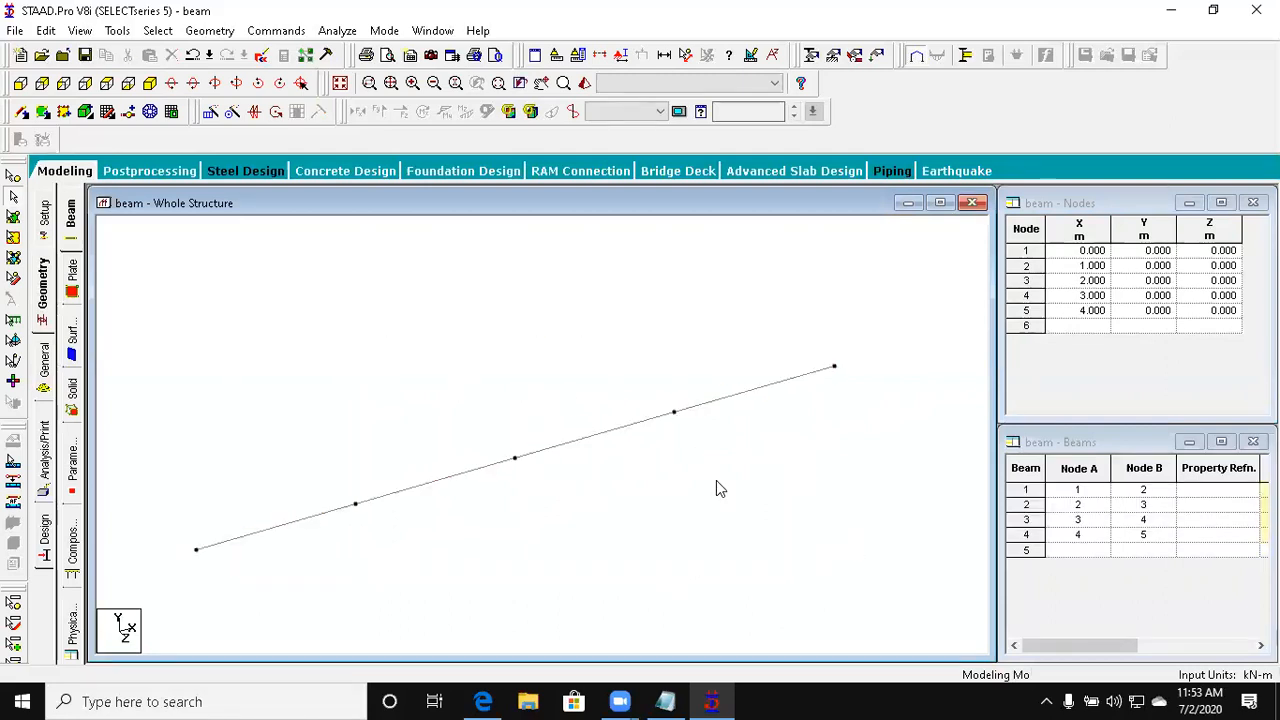
pyautogui.moveTo(780, 529); pyautogui.dragTo(203, 327)
pyautogui.moveTo(422, 618); pyautogui.dragTo(253, 405)
pyautogui.press('Delete')
pyautogui.click(697, 386)
pyautogui.click(688, 394)
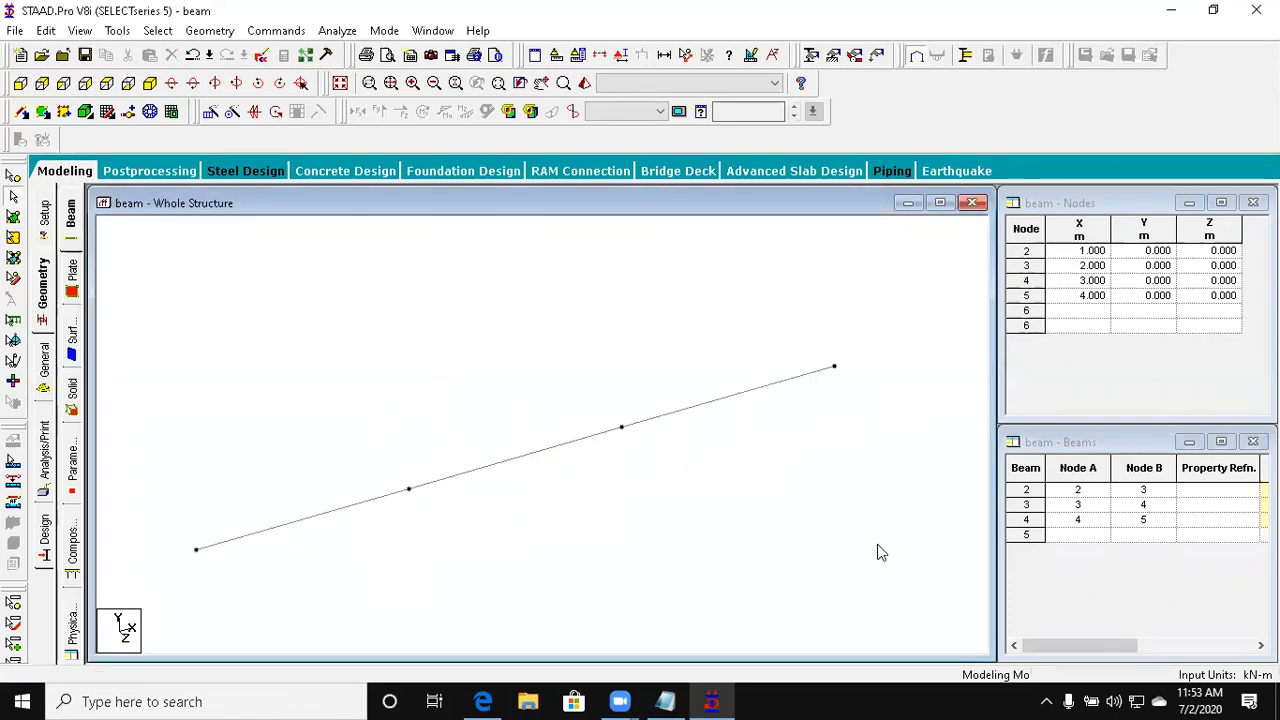
# Step: Delete the remaining three beams and their orphan nodes to empty the model
pyautogui.moveTo(871, 626); pyautogui.dragTo(266, 285)
pyautogui.press('Delete')
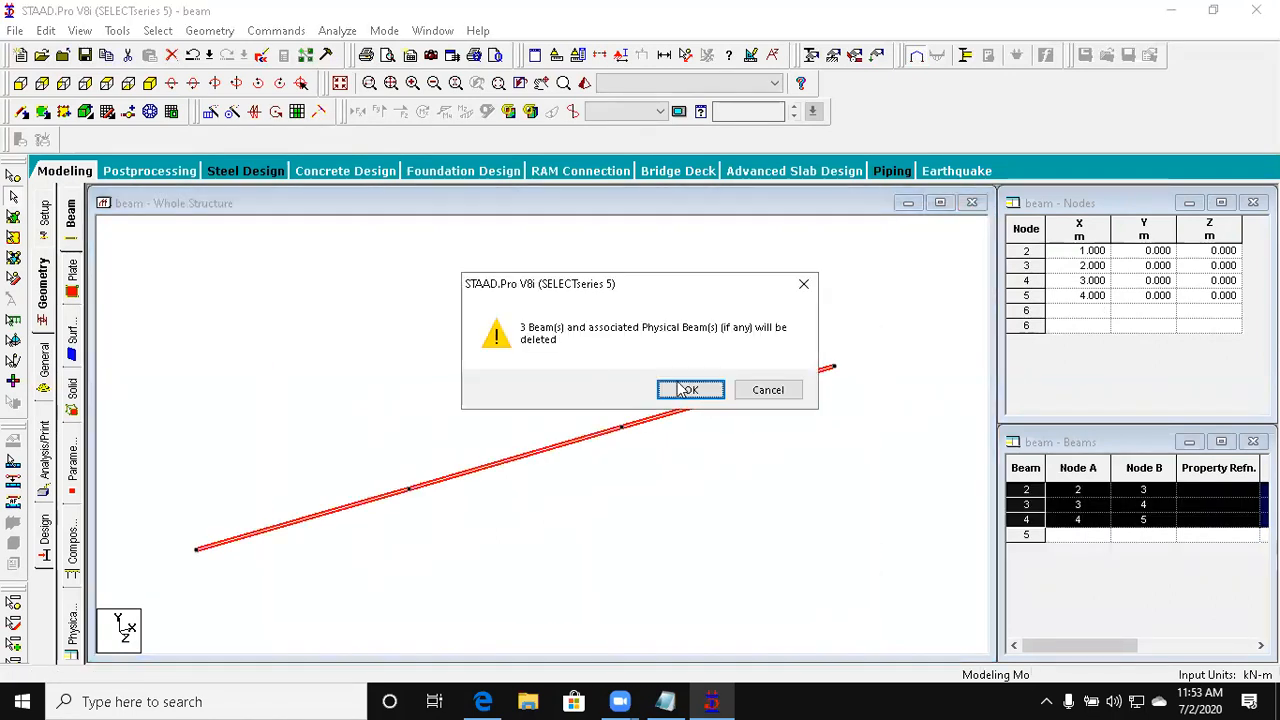
pyautogui.click(688, 390)
pyautogui.click(686, 390)
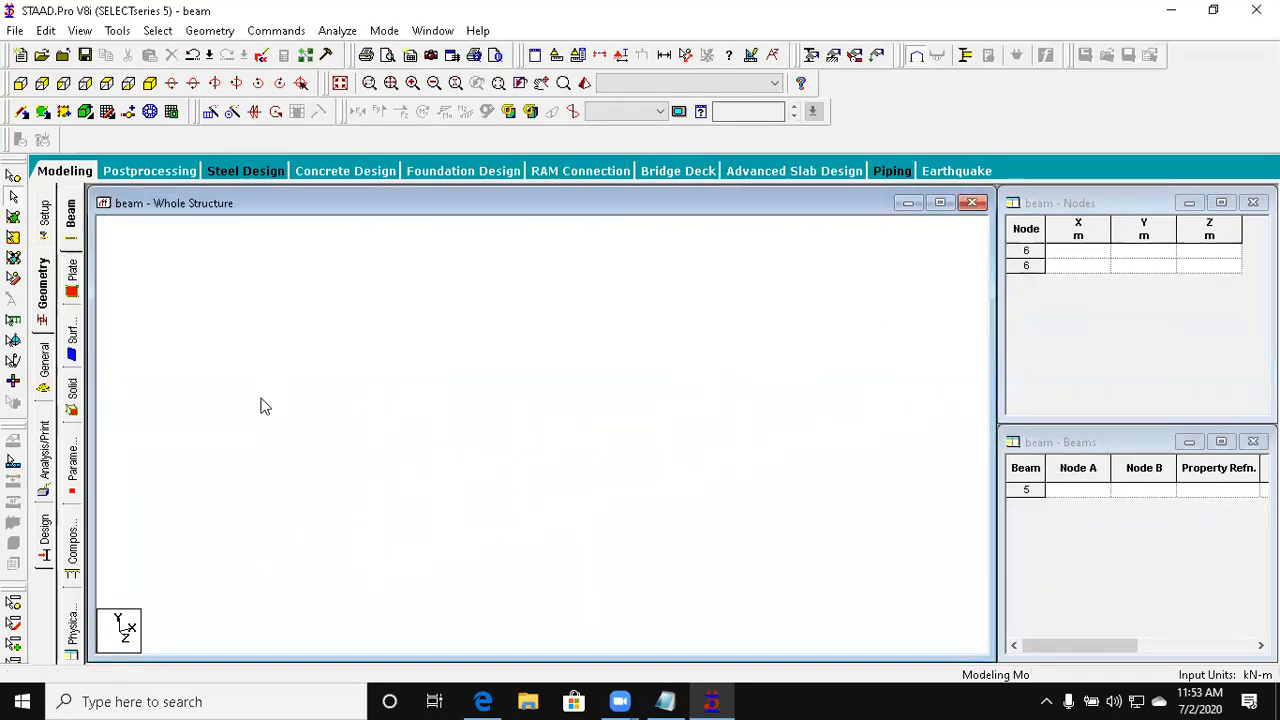
pyautogui.click(1098, 254)
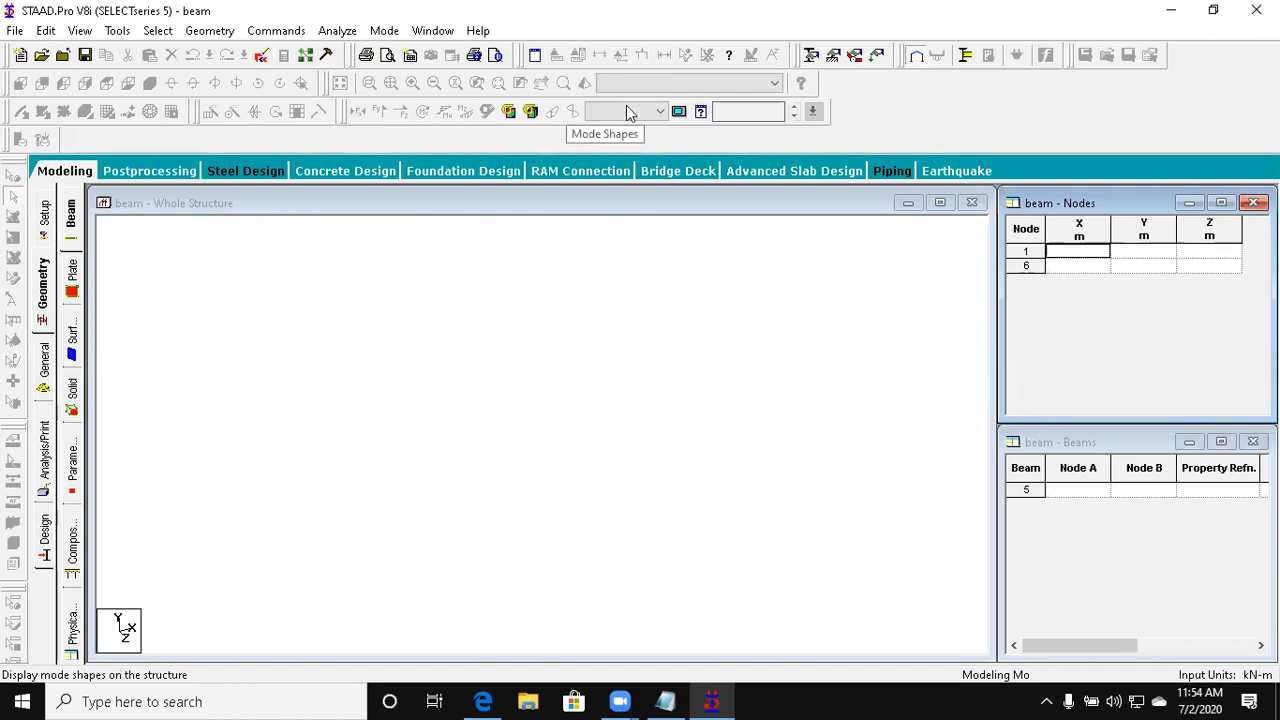
pyautogui.click(365, 470)
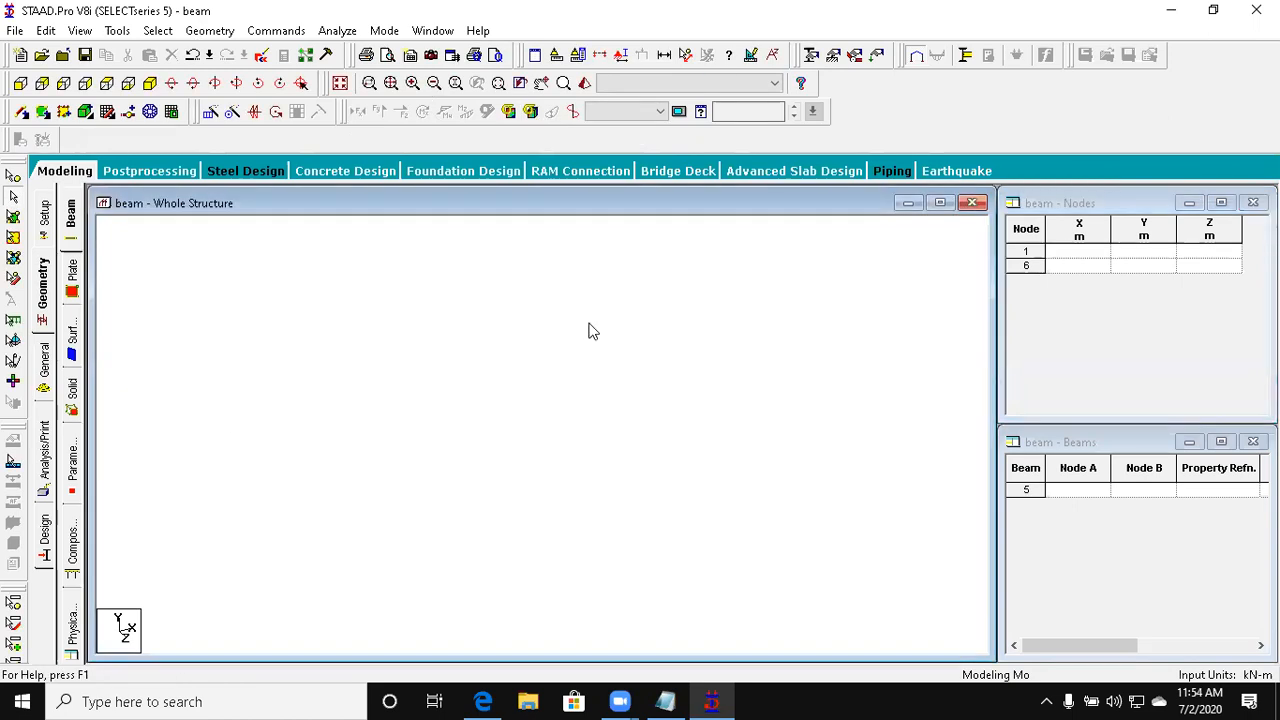
pyautogui.click(1089, 343)
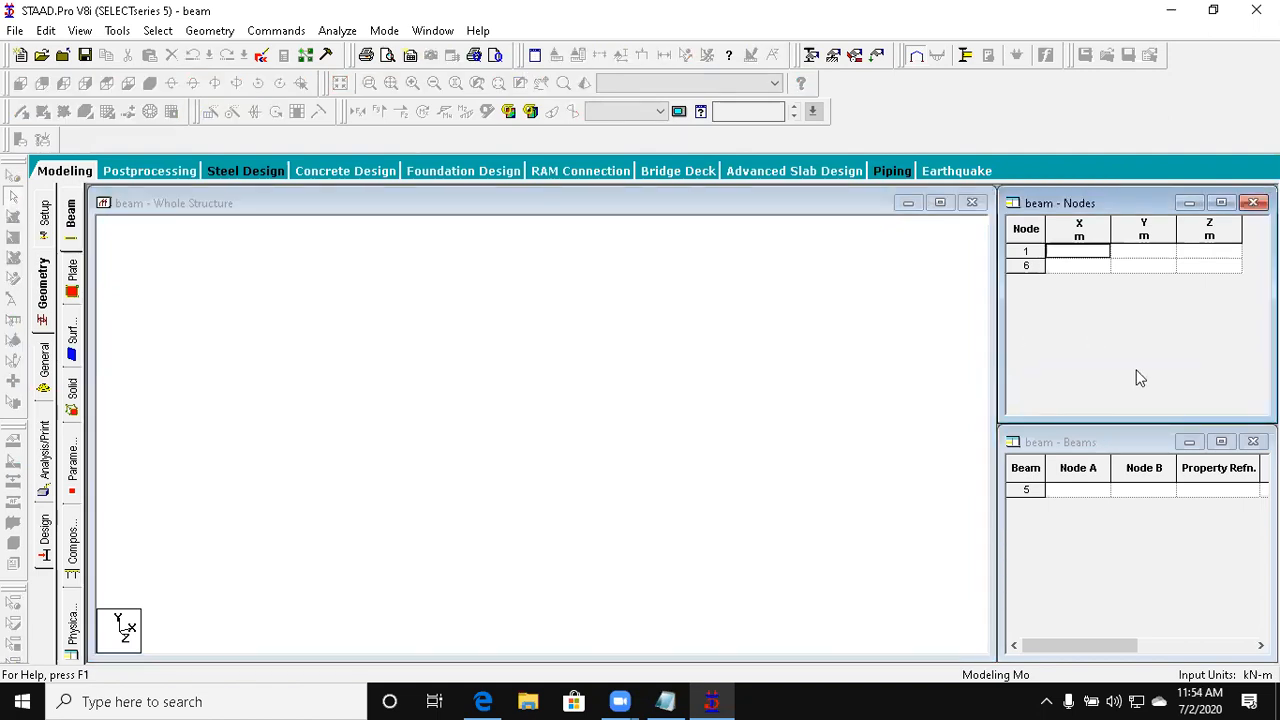
pyautogui.click(490, 408)
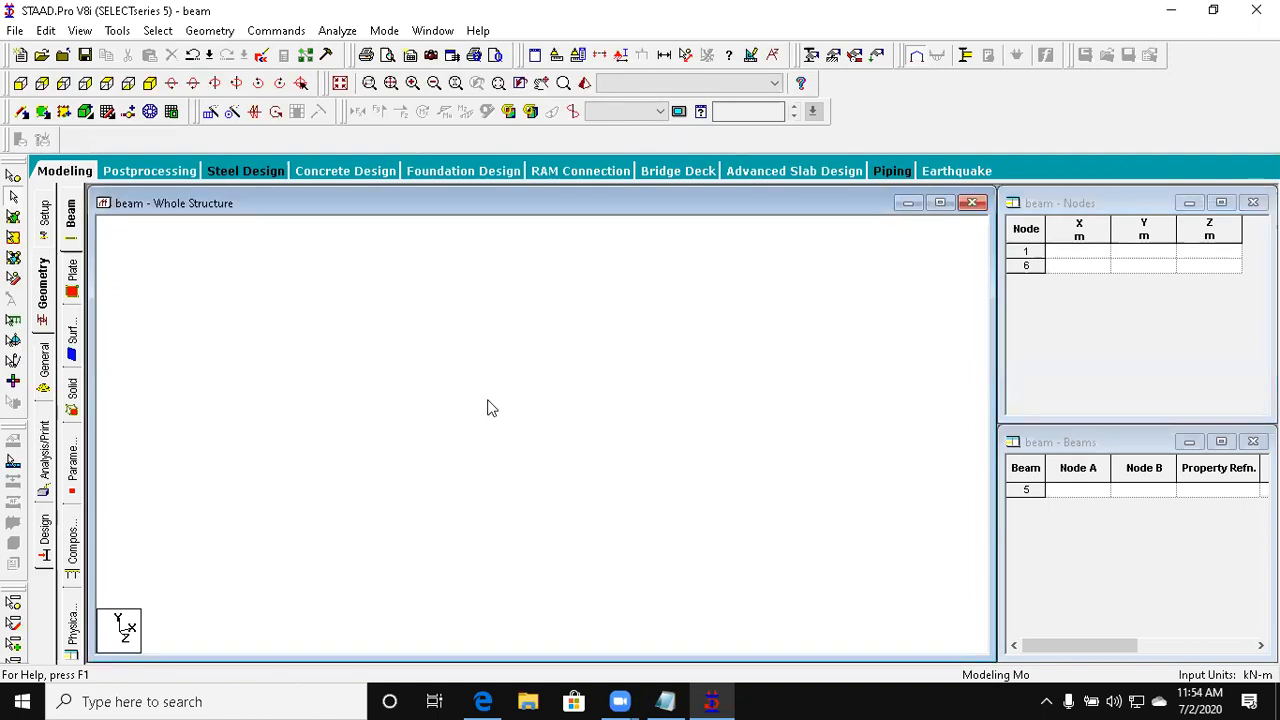
pyautogui.click(1130, 356)
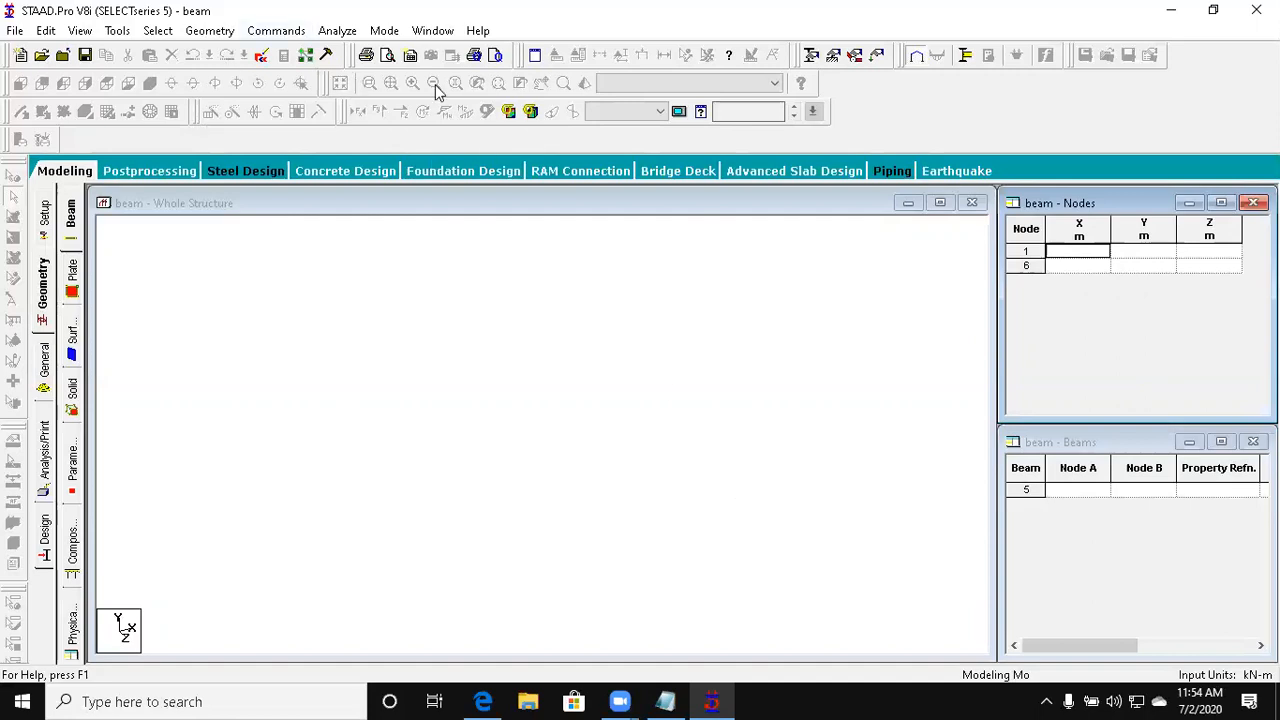
pyautogui.click(451, 461)
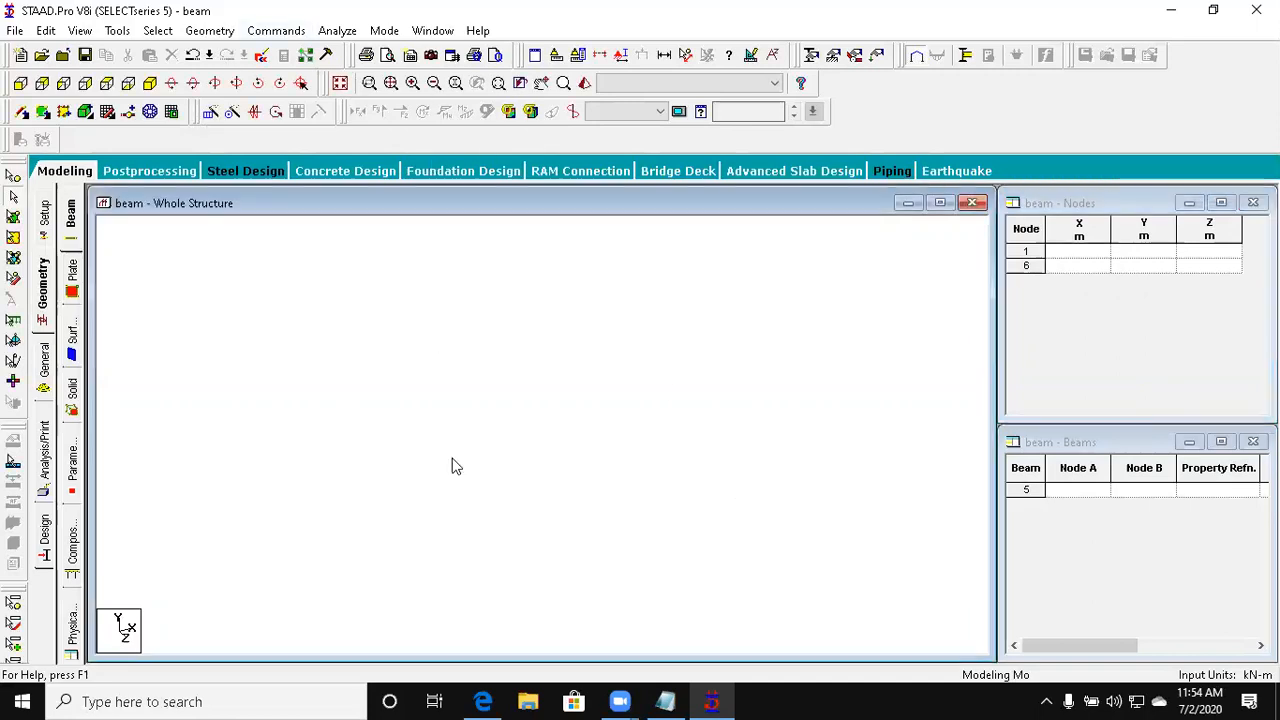
# Step: Add a node with X = 0 at the origin through the Nodes table, and decline the auto save
pyautogui.click(1104, 256)
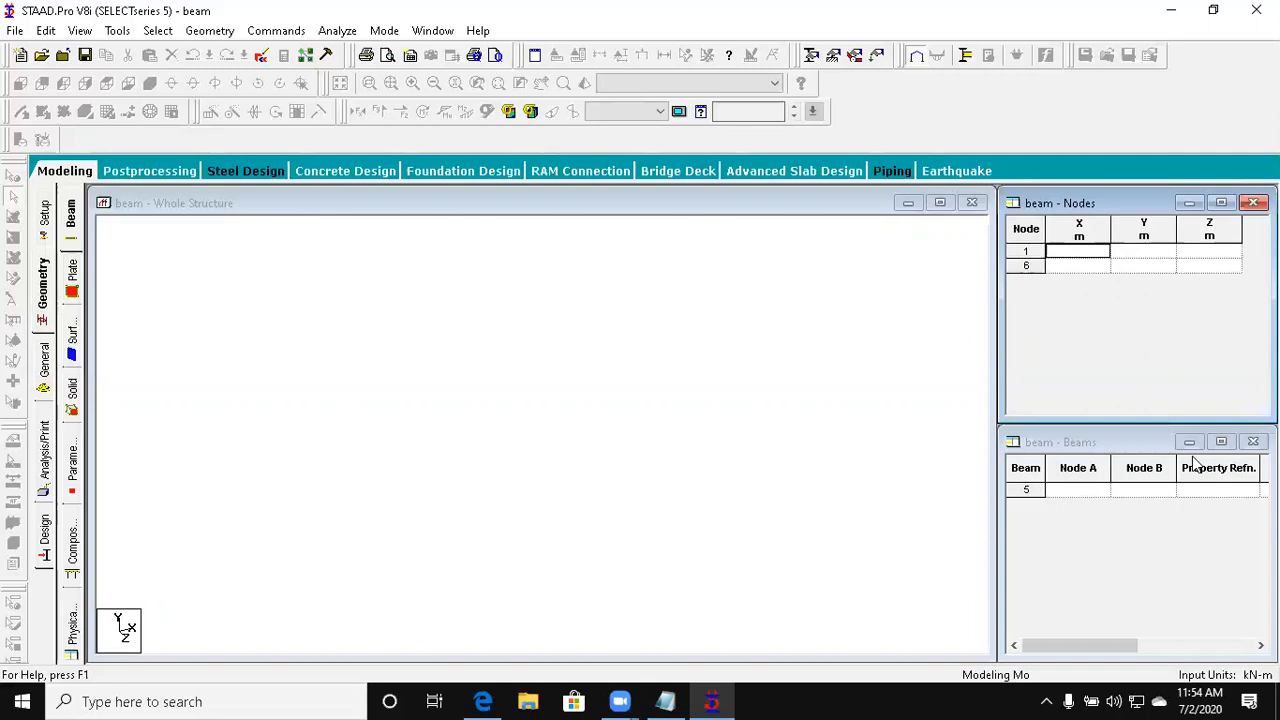
pyautogui.write('0')
pyautogui.press('Tab')
pyautogui.moveTo(468, 402); pyautogui.dragTo(613, 542)
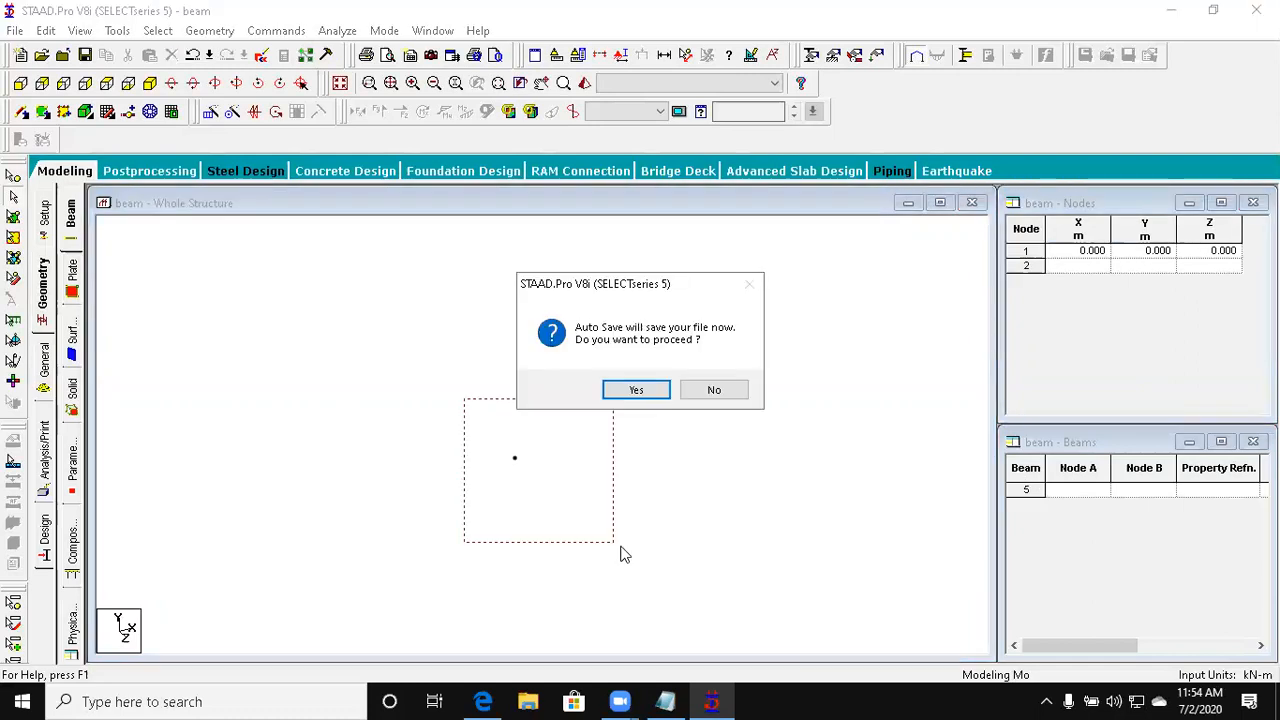
pyautogui.click(714, 390)
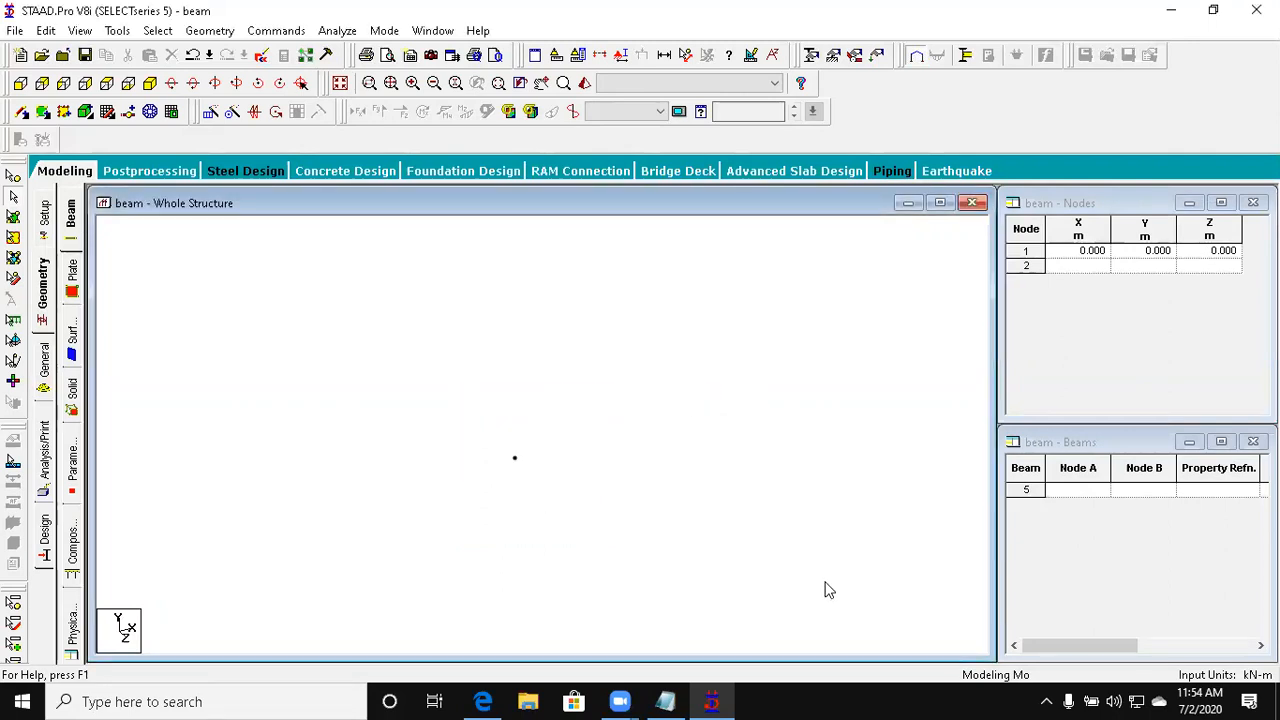
# Step: Add a second node at X = 1 m in the Nodes table
pyautogui.click(1089, 266)
pyautogui.write('1')
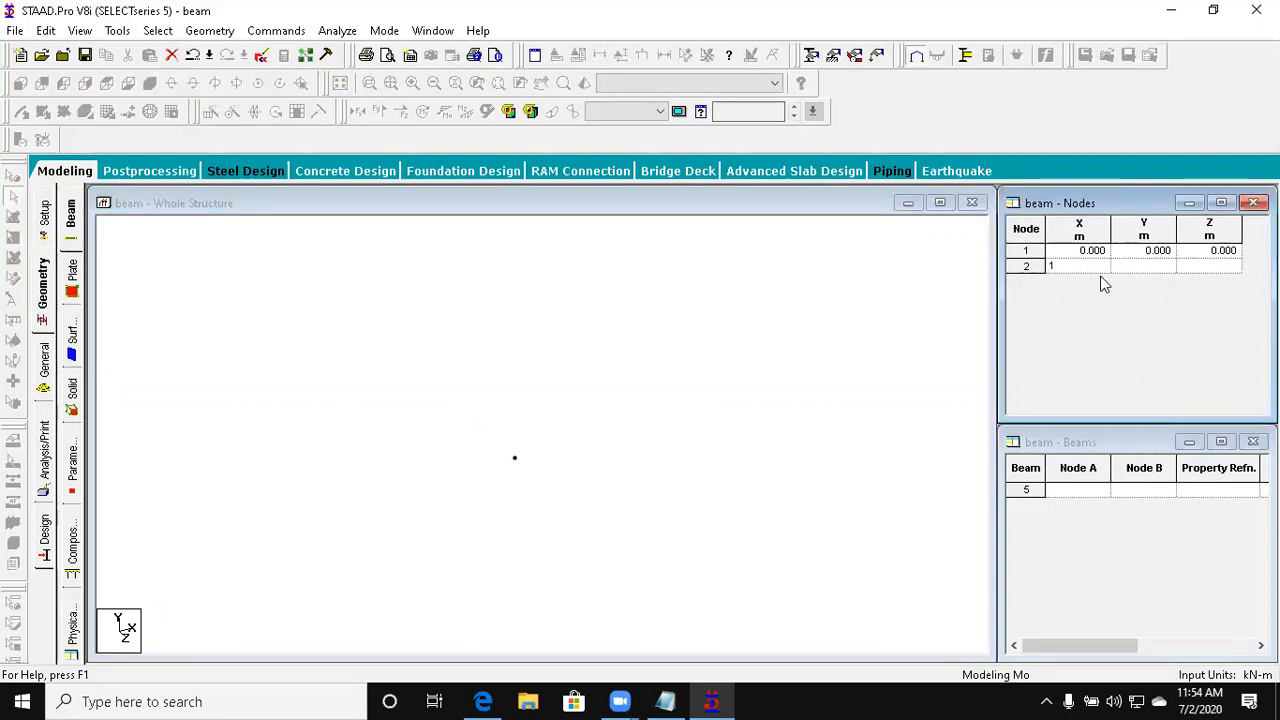
pyautogui.press('Return')
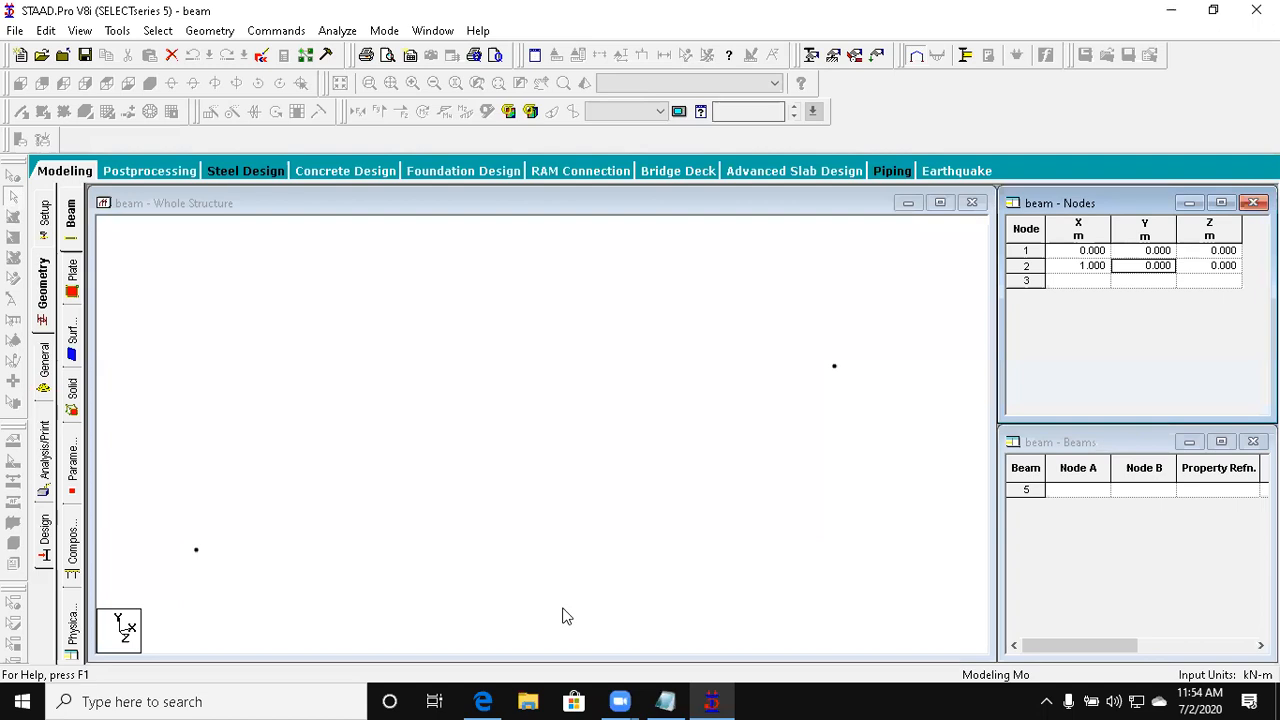
pyautogui.click(347, 553)
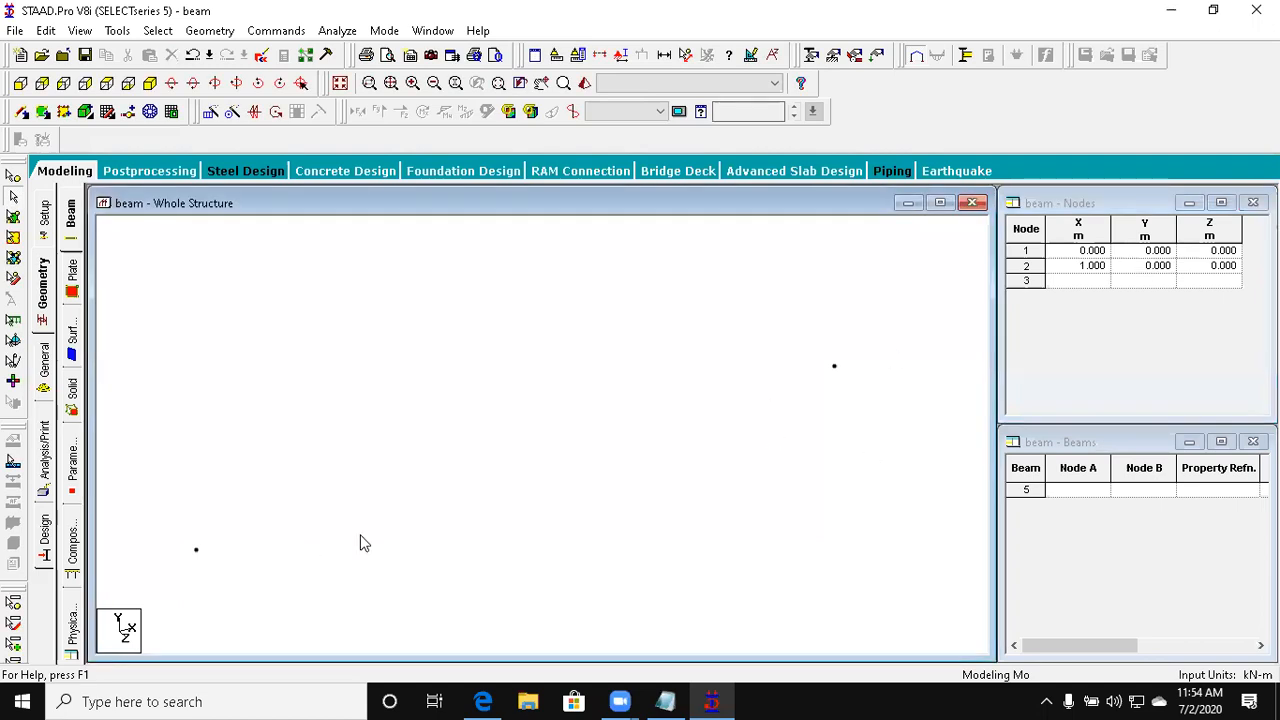
pyautogui.scroll(-1, 358, 540)
pyautogui.moveTo(201, 501); pyautogui.dragTo(302, 588)
pyautogui.click(1026, 588)
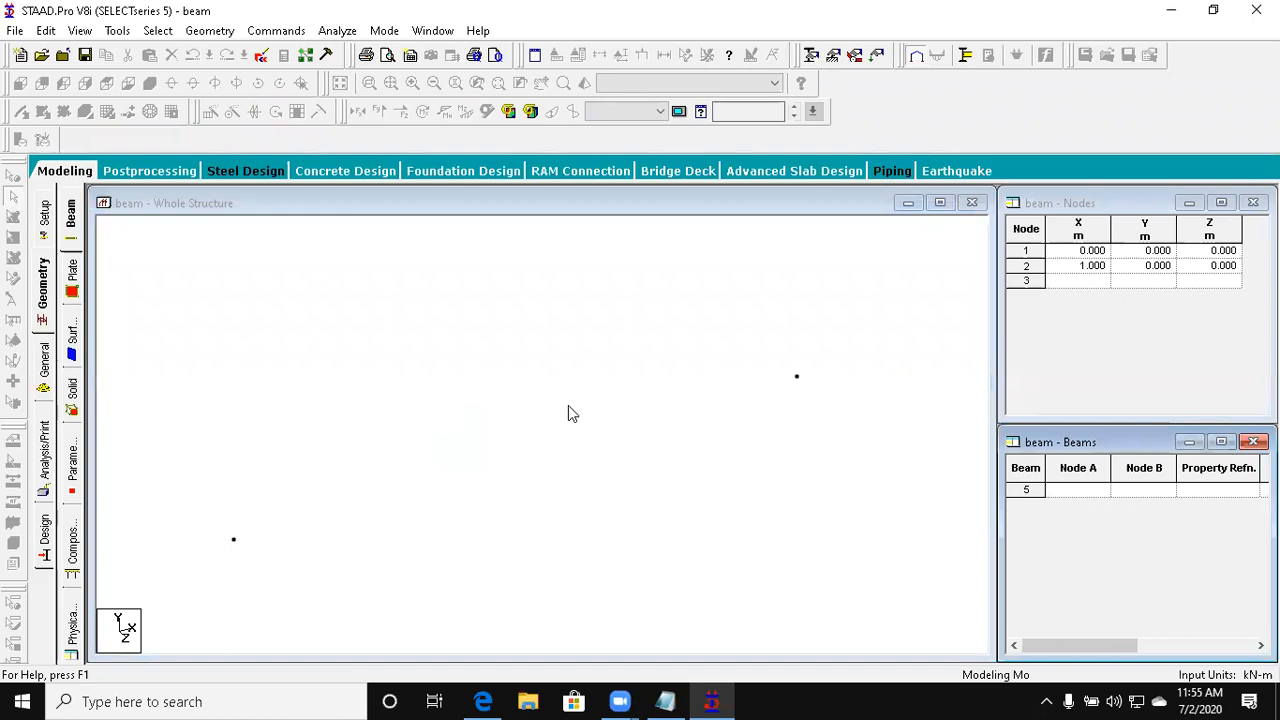
pyautogui.click(558, 494)
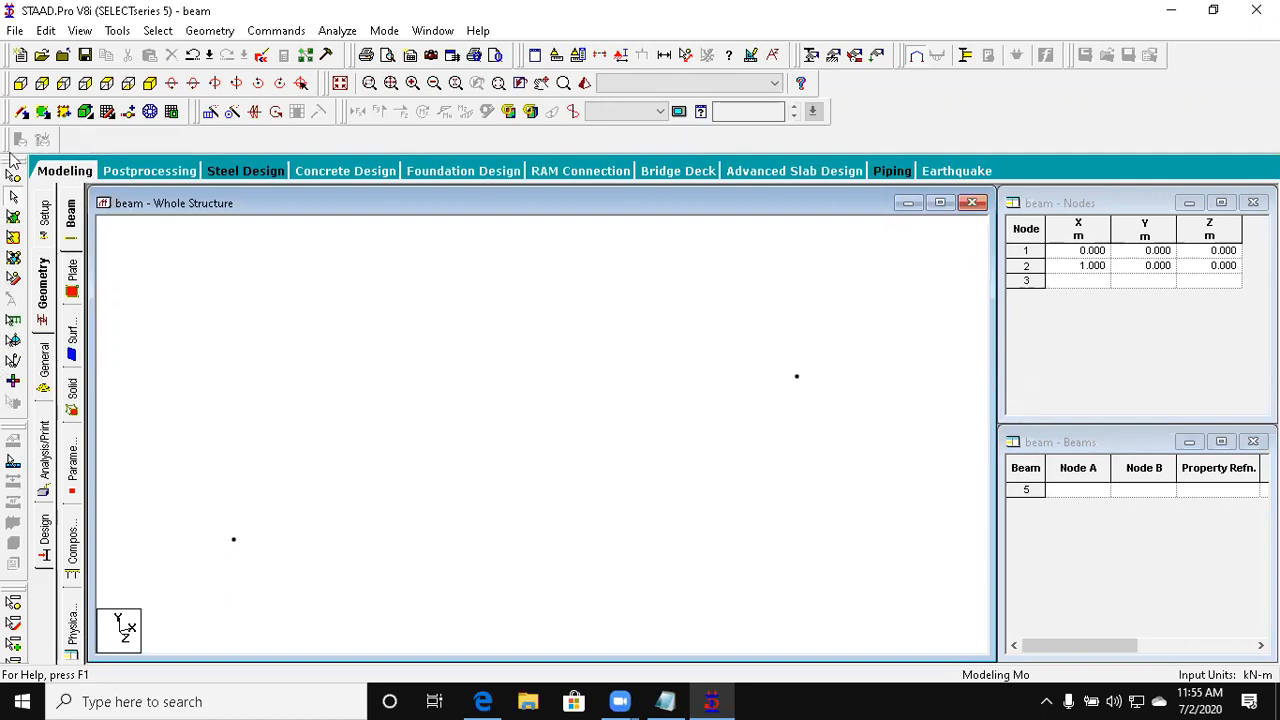
# Step: Float the Selection toolbar over the model view and dock it back at the window edge
pyautogui.click(279, 201)
pyautogui.moveTo(332, 321); pyautogui.dragTo(332, 322)
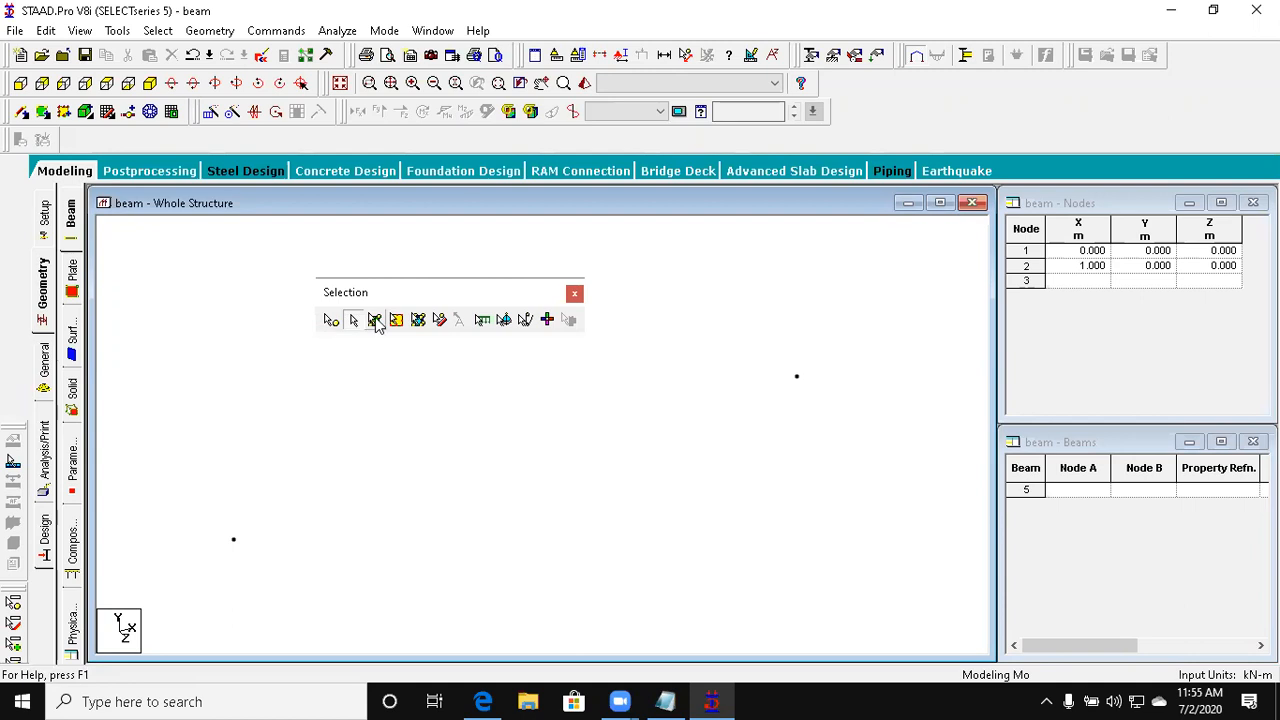
pyautogui.moveTo(386, 291); pyautogui.dragTo(28, 170)
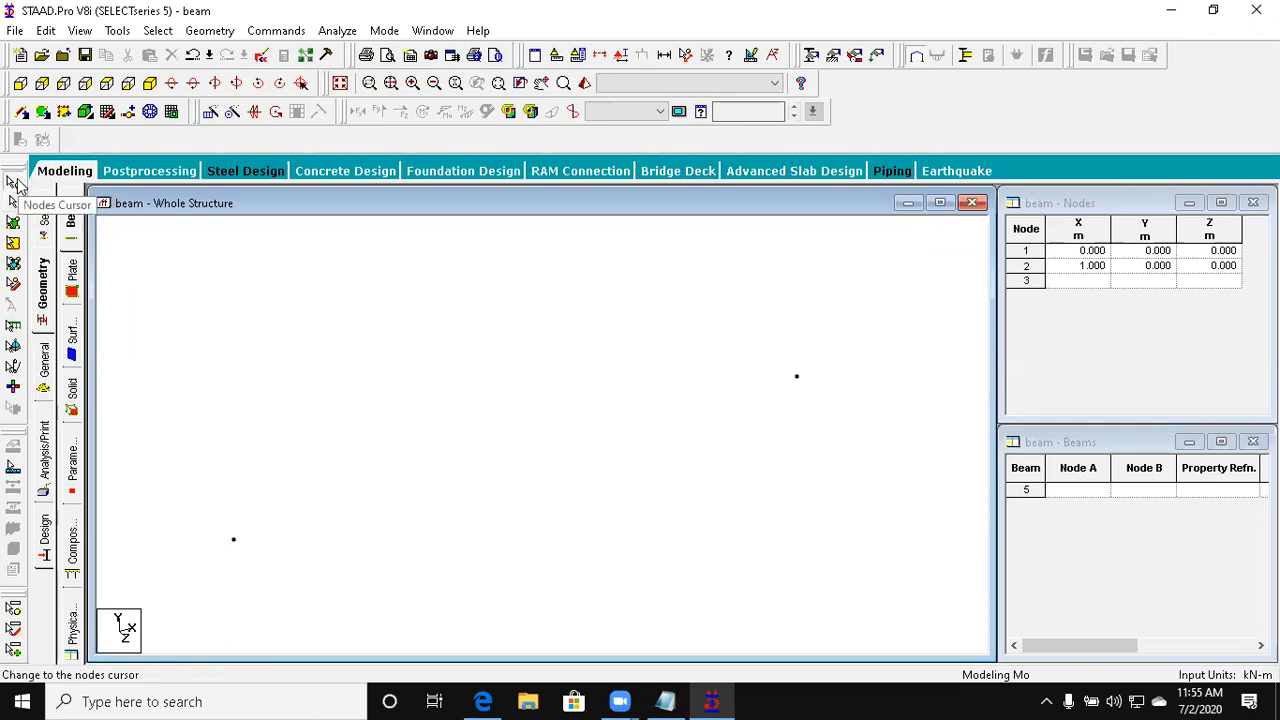
# Step: Select the origin node and the node at X = 1 m in turn with the Nodes Cursor, and clear the selection
pyautogui.click(13, 182)
pyautogui.moveTo(270, 571); pyautogui.dragTo(271, 572)
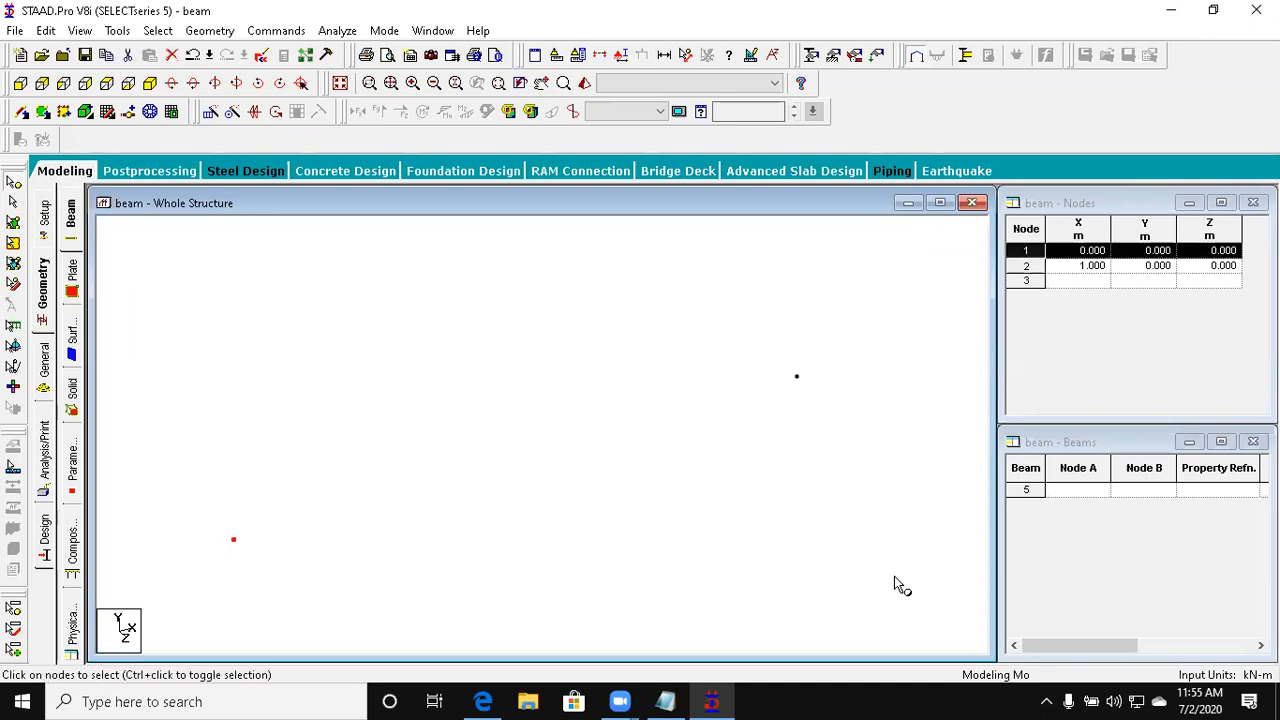
pyautogui.moveTo(764, 350); pyautogui.dragTo(877, 435)
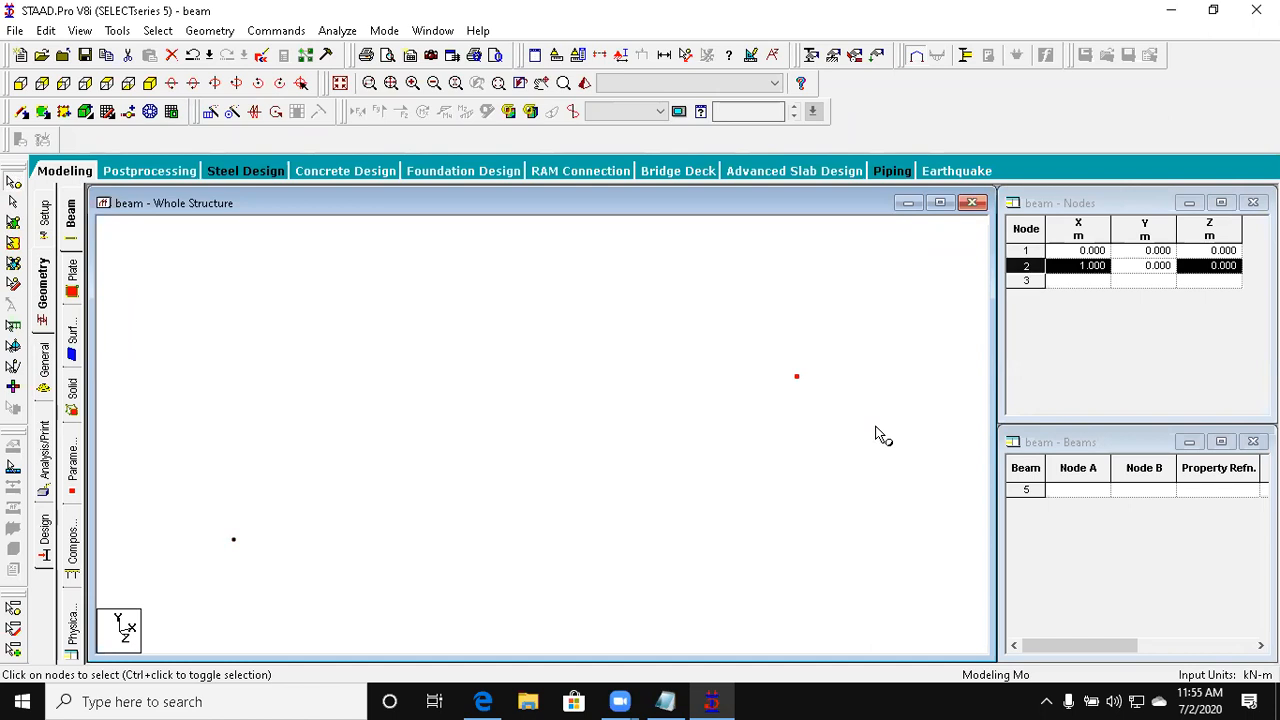
pyautogui.click(407, 414)
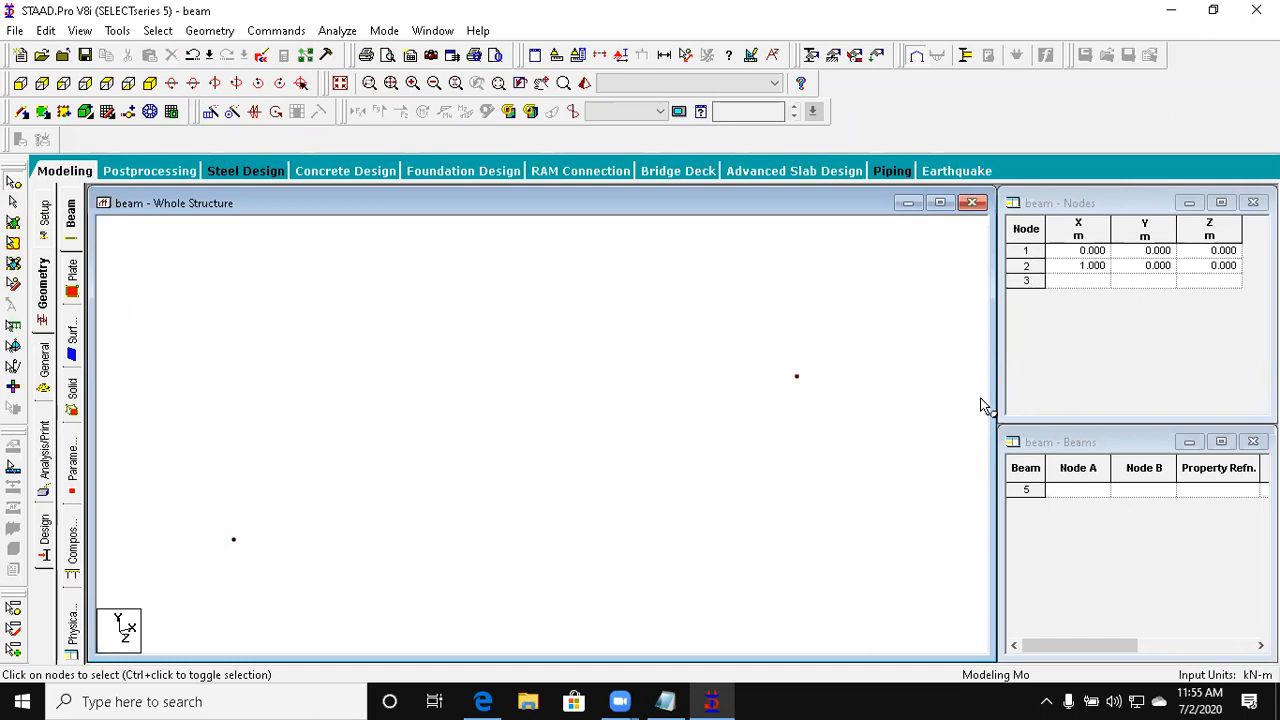
# Step: Set the X coordinate of node 2 to 5 m in the Nodes table
pyautogui.click(1072, 283)
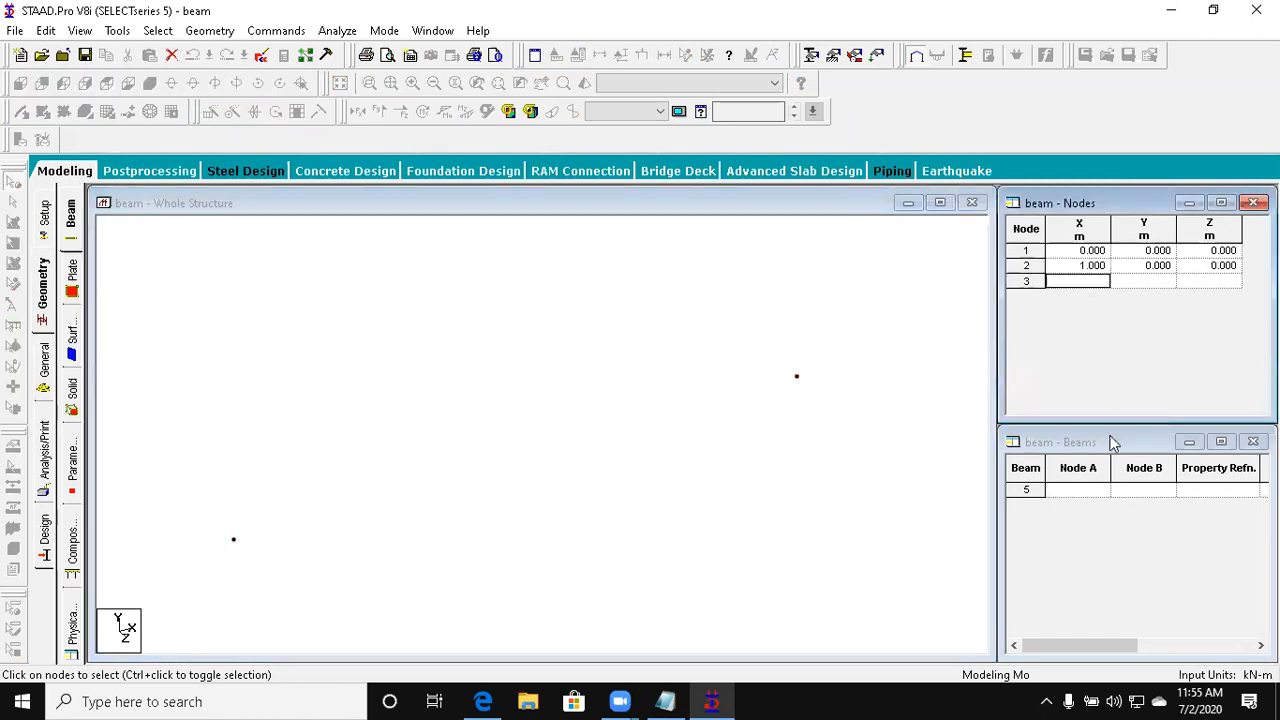
pyautogui.click(1100, 266)
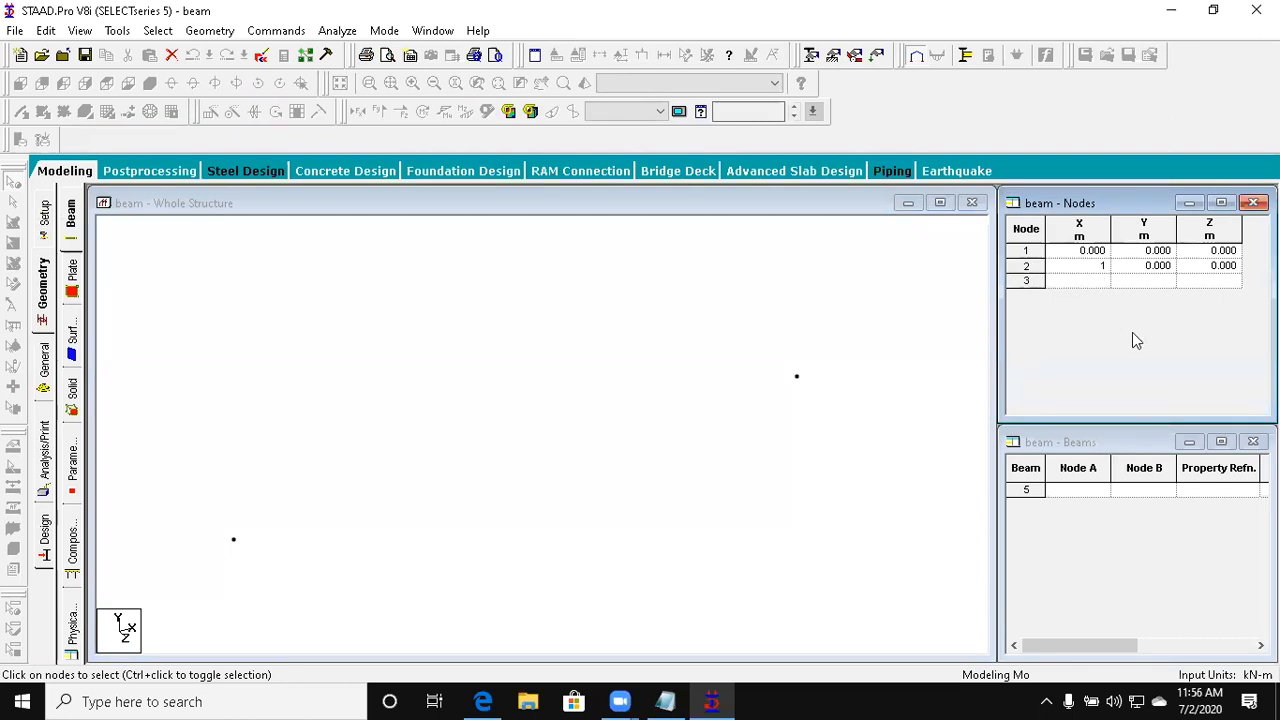
pyautogui.doubleClick(1101, 266)
pyautogui.write('5')
pyautogui.click(1130, 265)
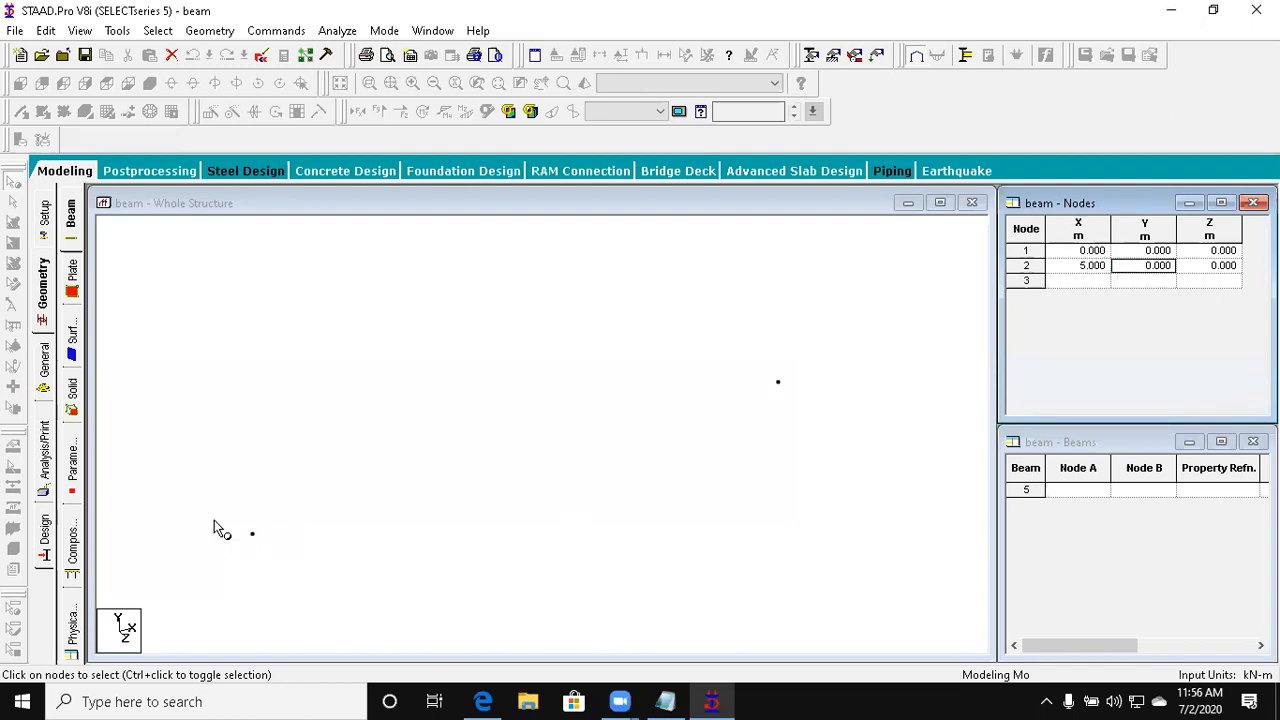
# Step: Select nodes 1 and 2 one after the other in the model view, and clear the selection
pyautogui.click(252, 532)
pyautogui.moveTo(752, 342); pyautogui.dragTo(845, 428)
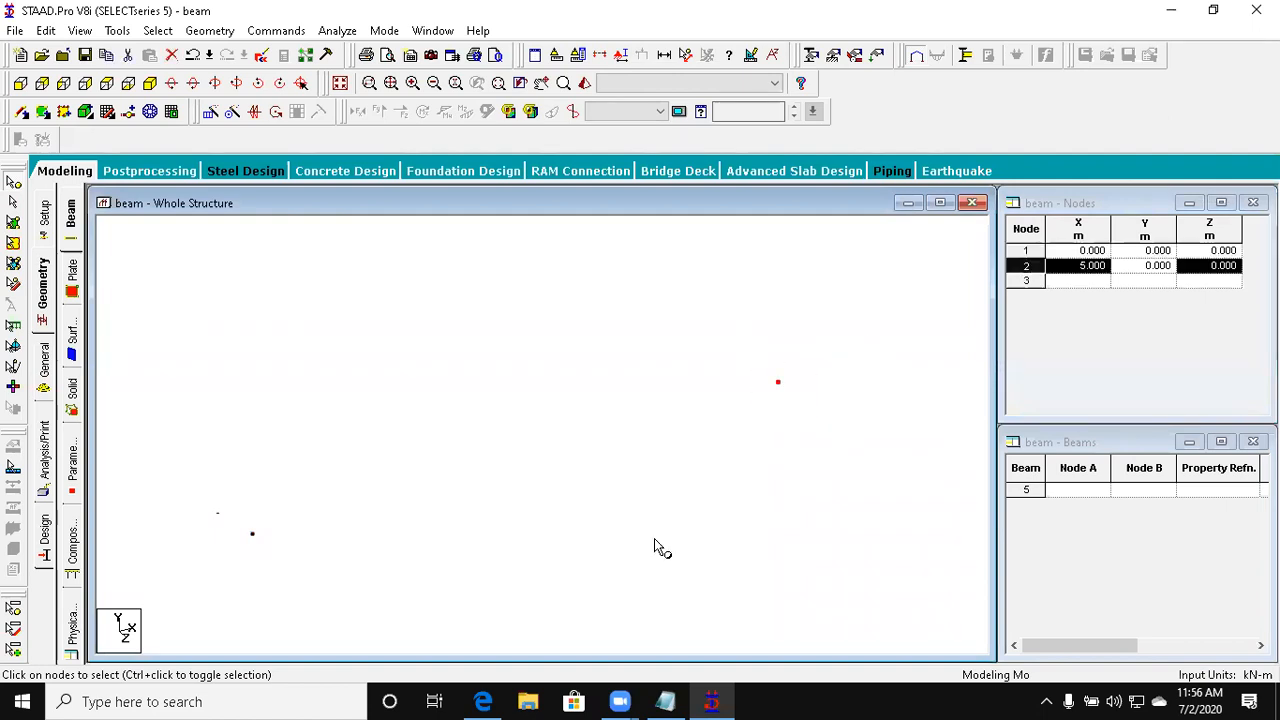
pyautogui.click(422, 589)
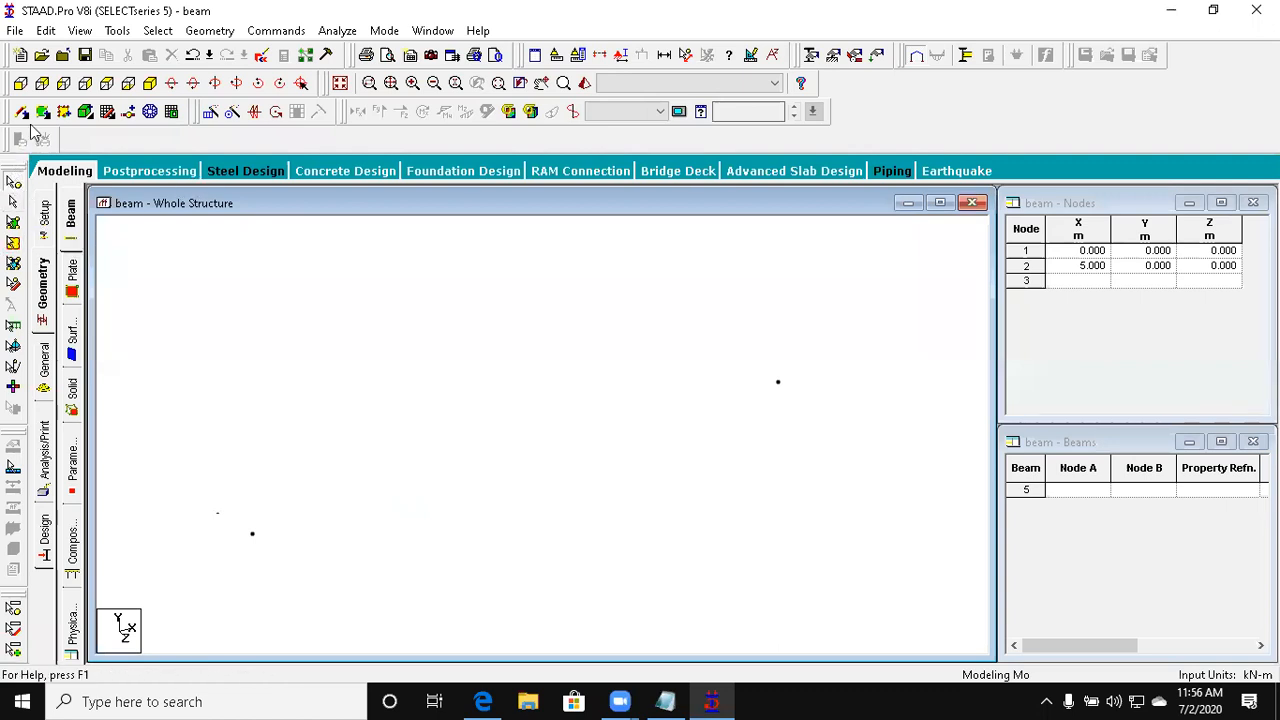
# Step: Float the Geometry toolbar, add a beam from node 1 to node 2, and close the toolbar
pyautogui.moveTo(6, 117); pyautogui.dragTo(252, 390)
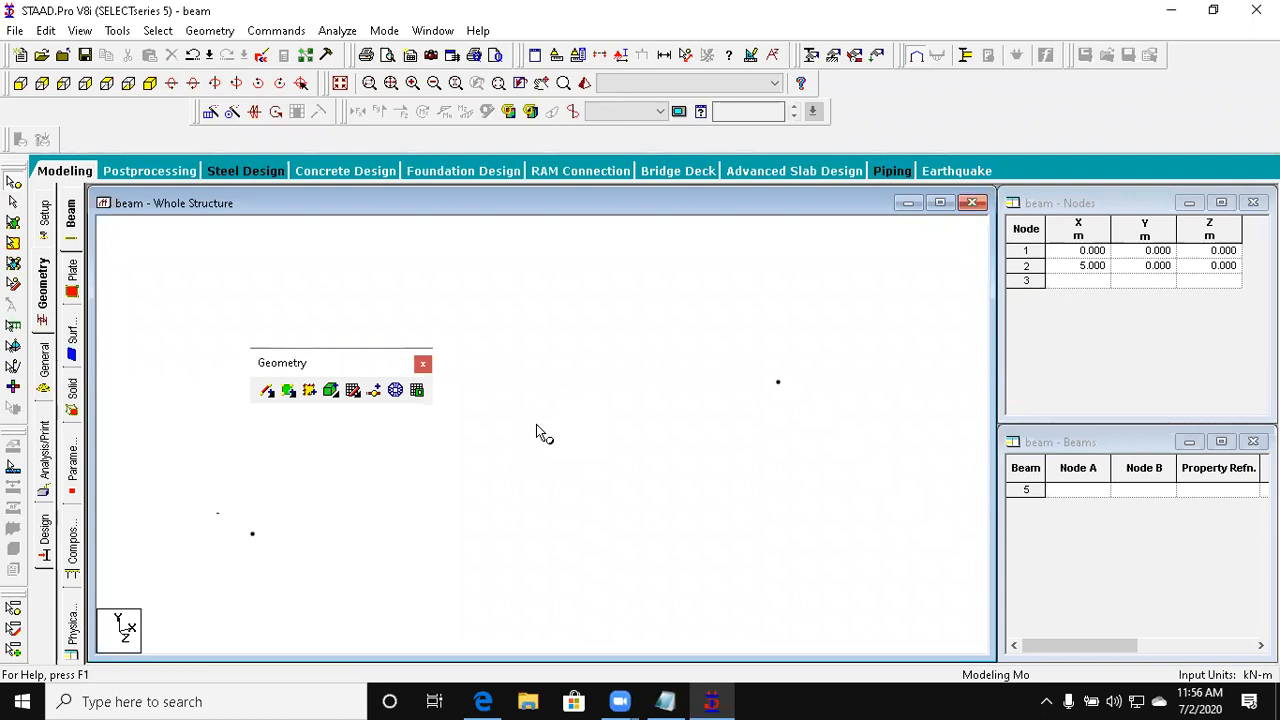
pyautogui.click(268, 391)
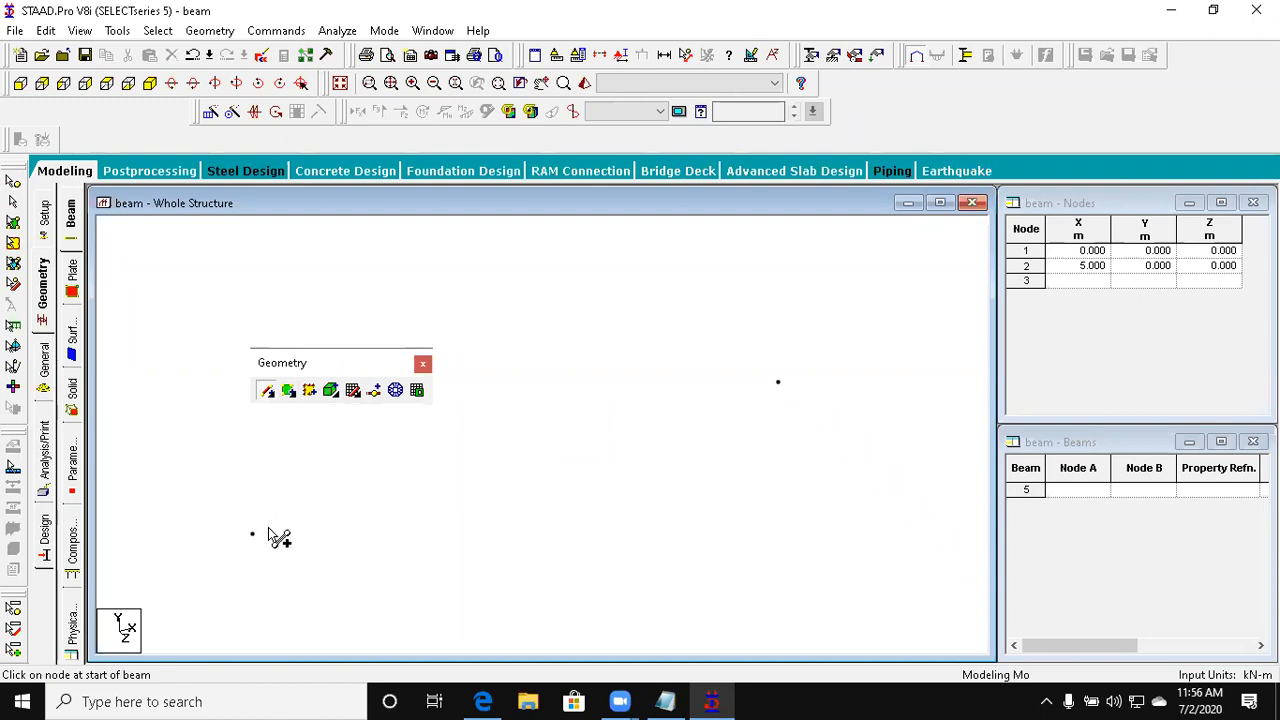
pyautogui.moveTo(252, 533); pyautogui.dragTo(779, 383)
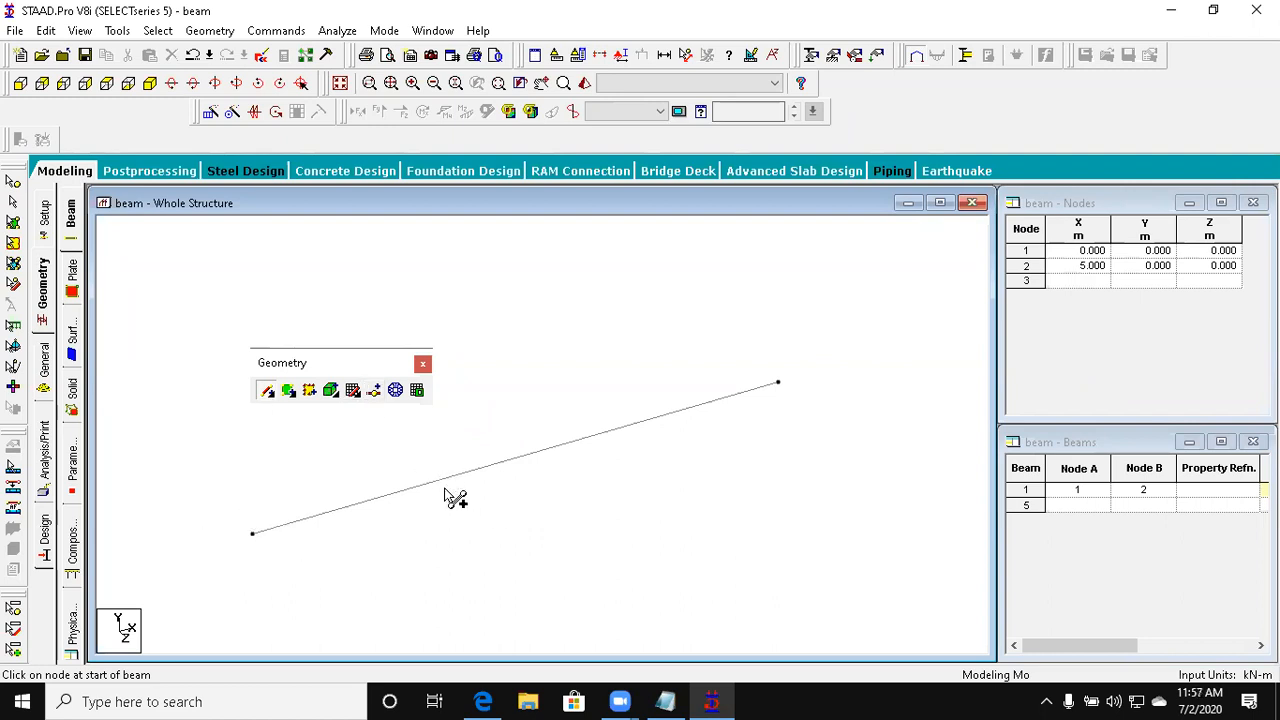
pyautogui.click(423, 365)
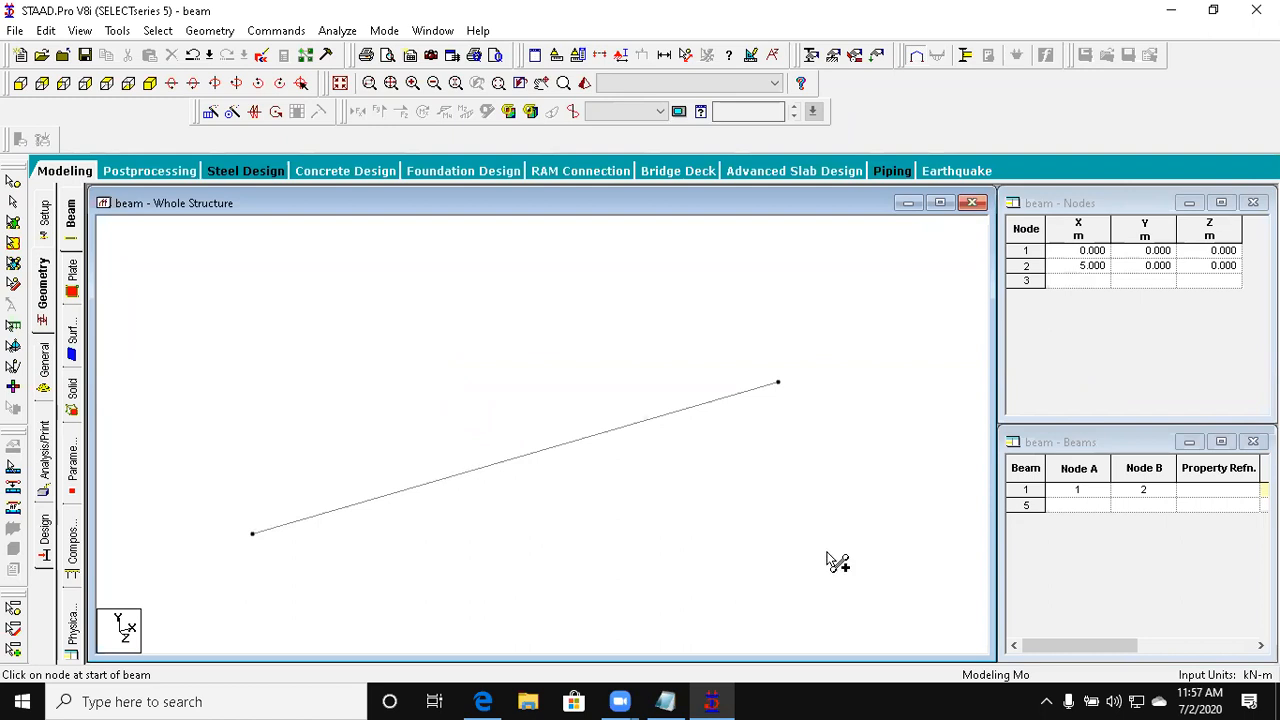
# Step: Add node 3 at X = 0, Y = 1 m, Z = 0 in the Nodes table and connect node 1 to it with a beam
pyautogui.click(1128, 283)
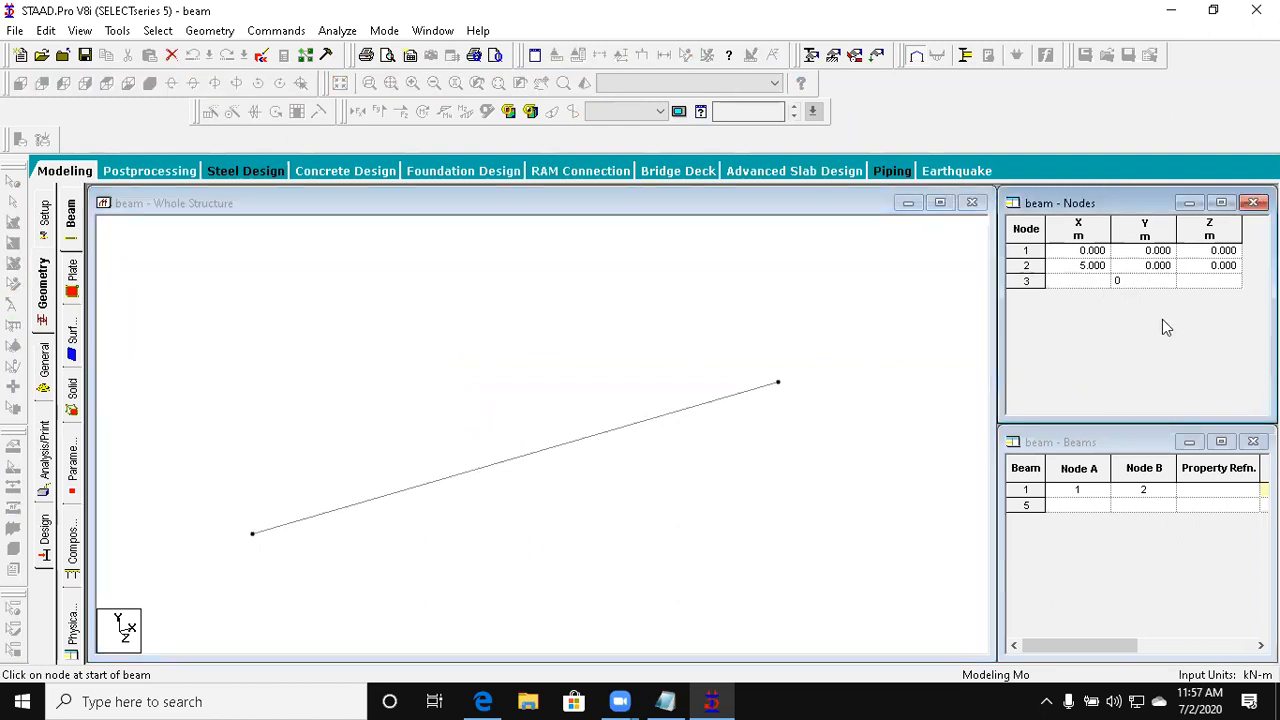
pyautogui.write('1')
pyautogui.press('Tab')
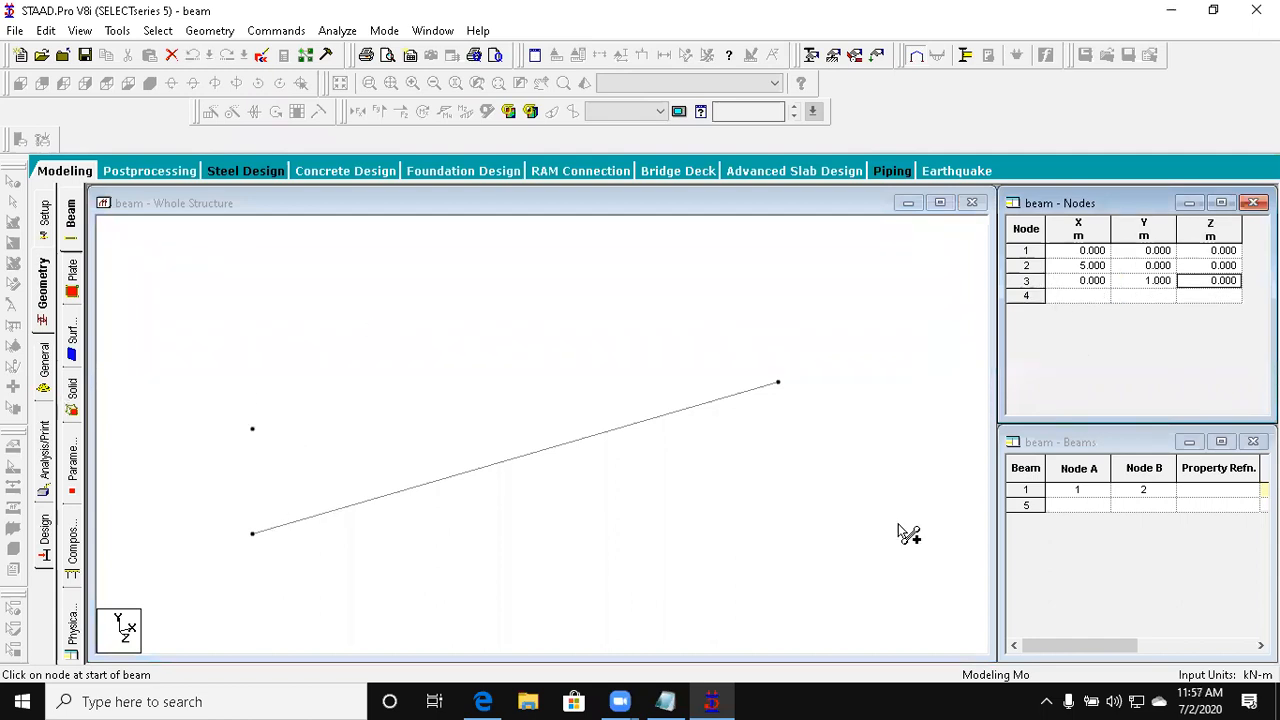
pyautogui.moveTo(254, 532); pyautogui.dragTo(253, 430)
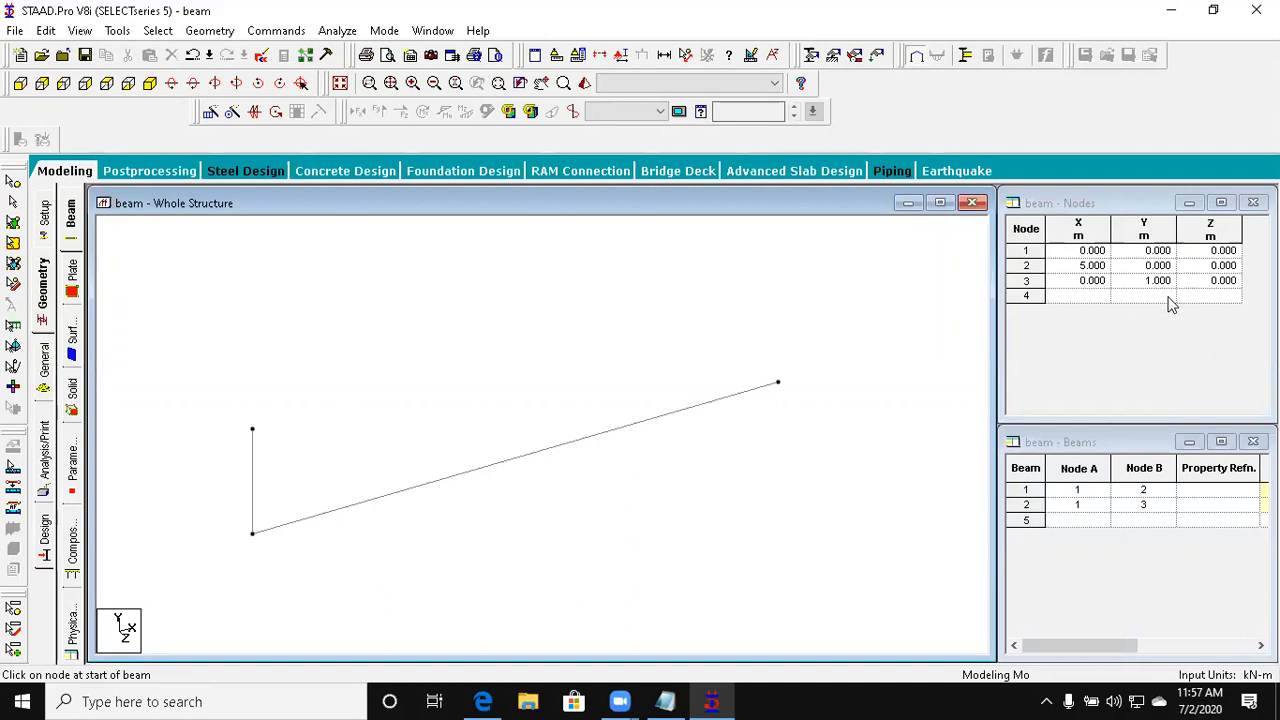
# Step: Add node 4 at X = 5 m, Y = 1 m, Z = 0 in the Nodes table
pyautogui.click(1072, 298)
pyautogui.write('5')
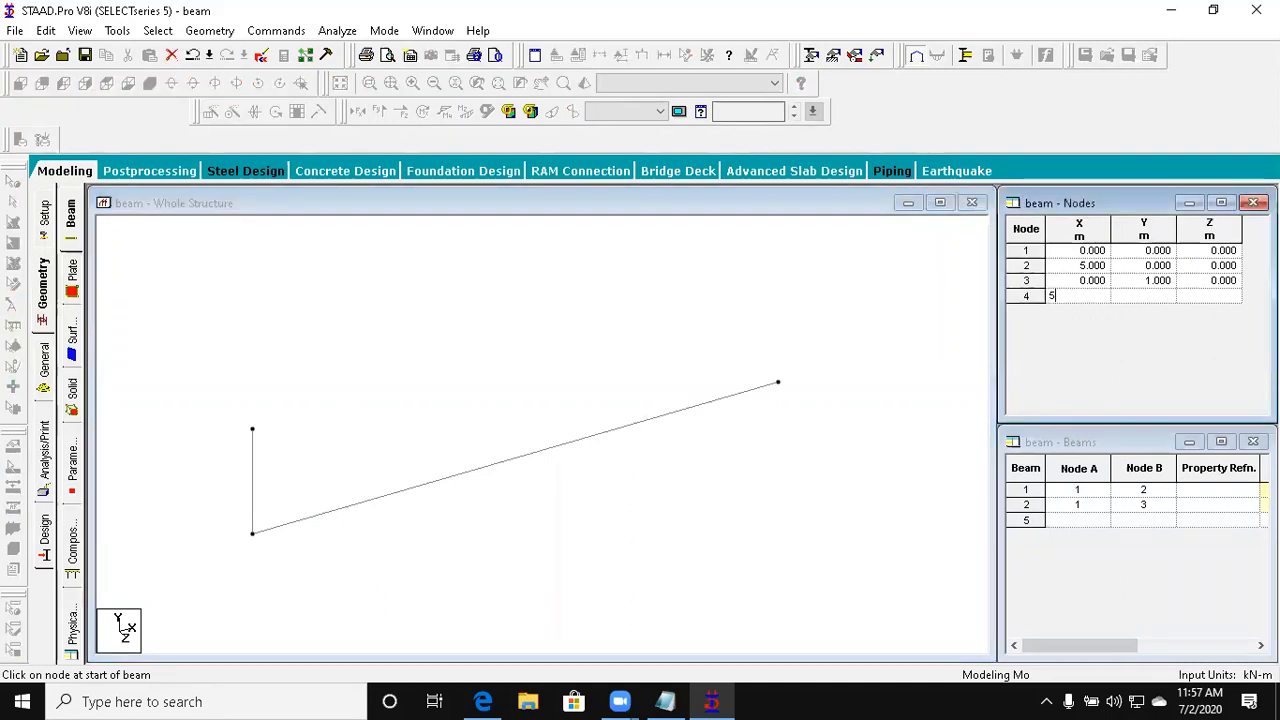
pyautogui.click(1167, 298)
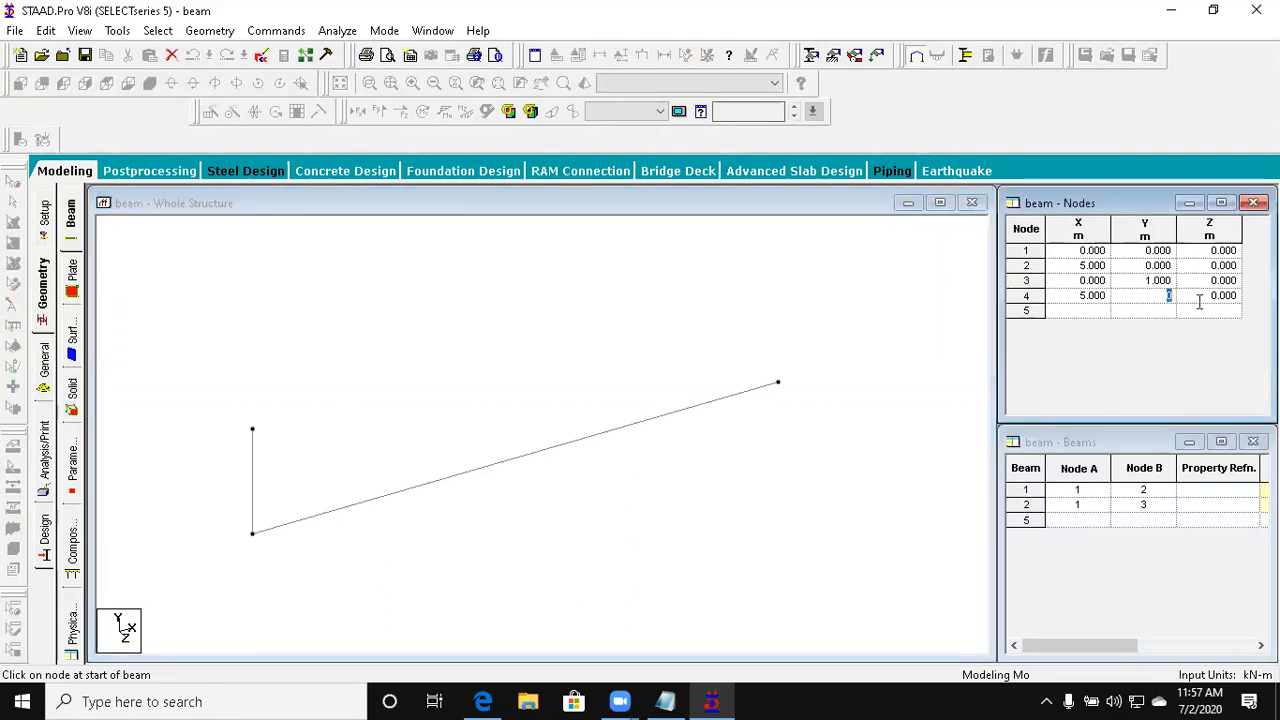
pyautogui.write('1')
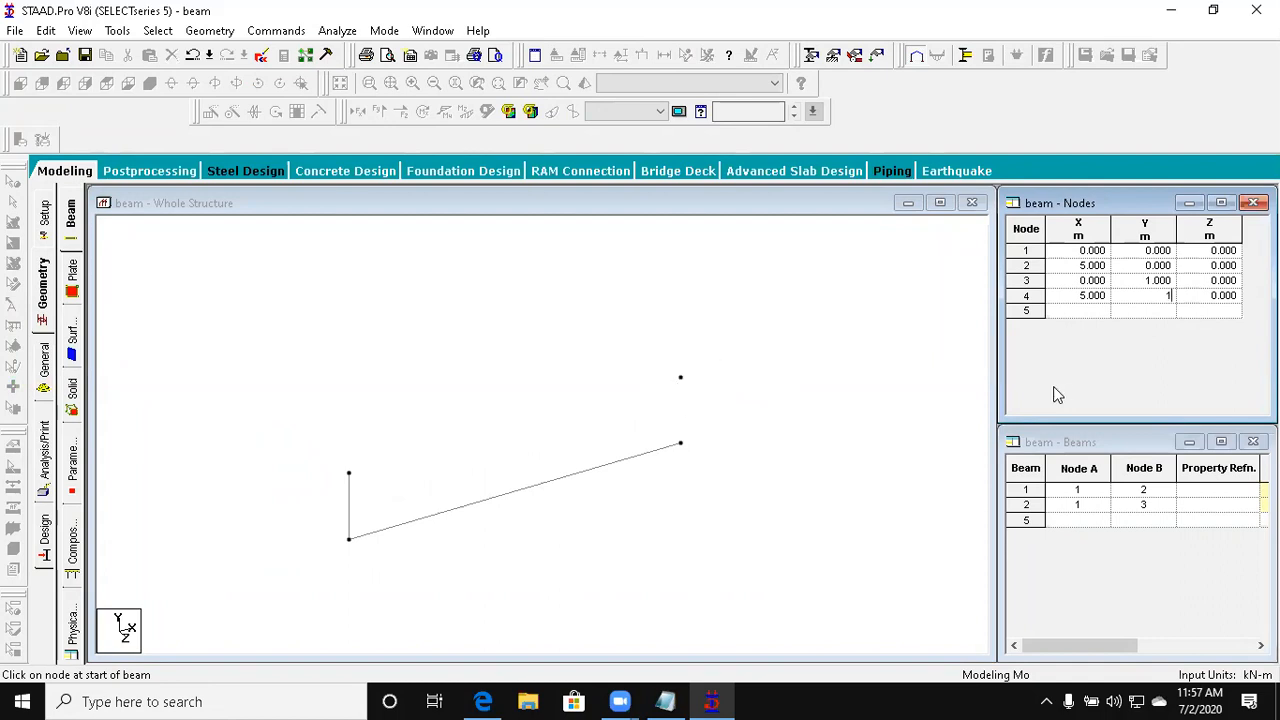
pyautogui.click(1162, 311)
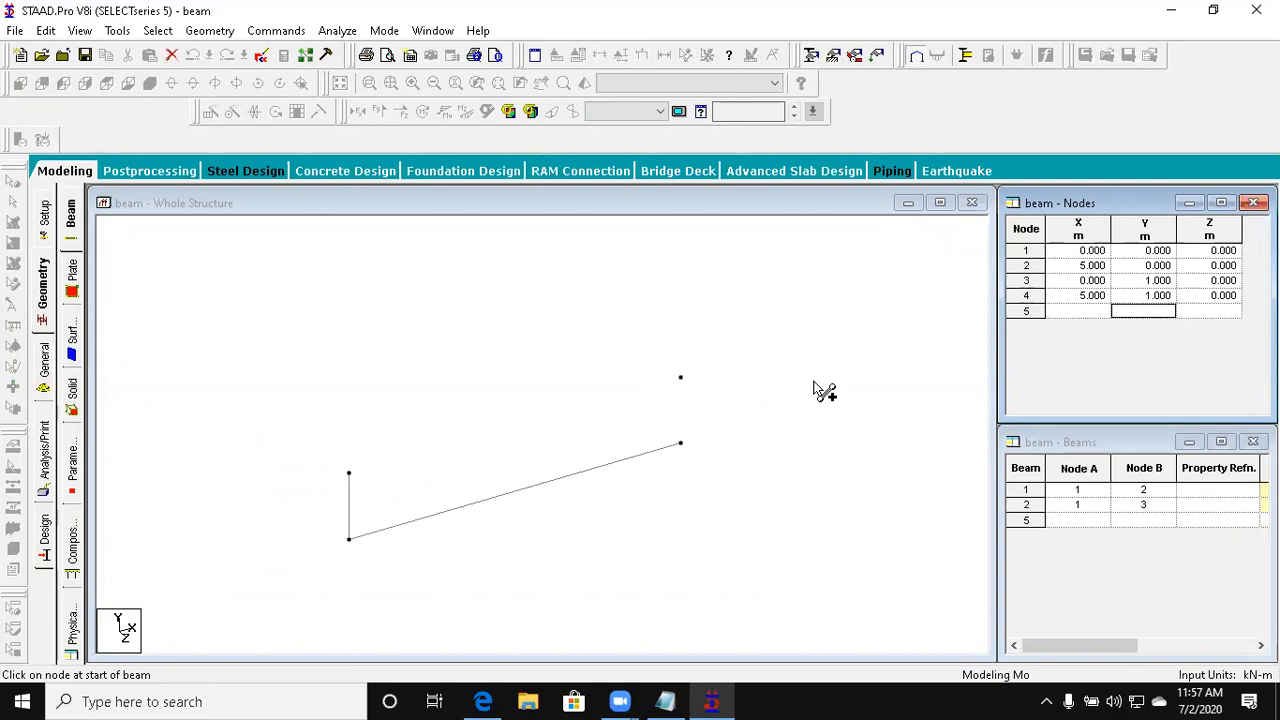
# Step: Add beams from node 2 to node 4 and from node 3 to node 4, closing the rectangular frame
pyautogui.moveTo(680, 442); pyautogui.dragTo(680, 378)
pyautogui.moveTo(349, 474); pyautogui.dragTo(681, 378)
pyautogui.press('Escape')
# Step: Select beams 1, 2 and 4 one after the other in the model view, and clear the selection
pyautogui.click(451, 511)
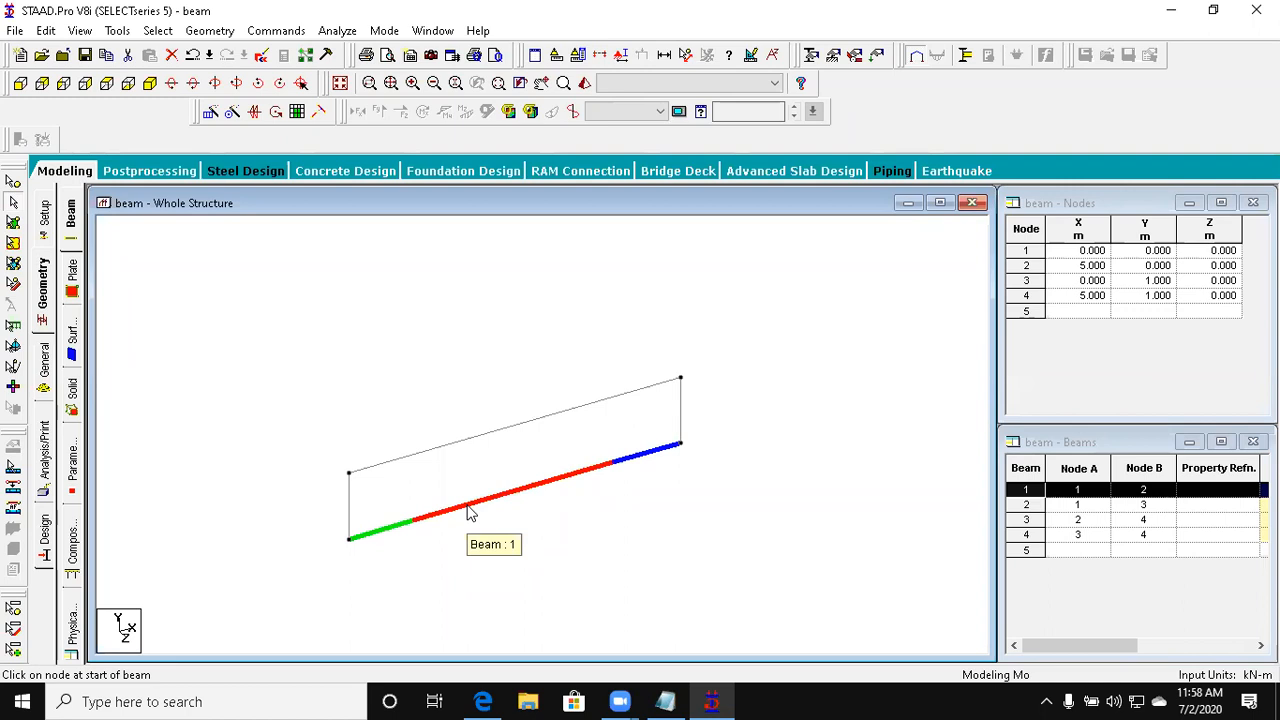
pyautogui.click(350, 510)
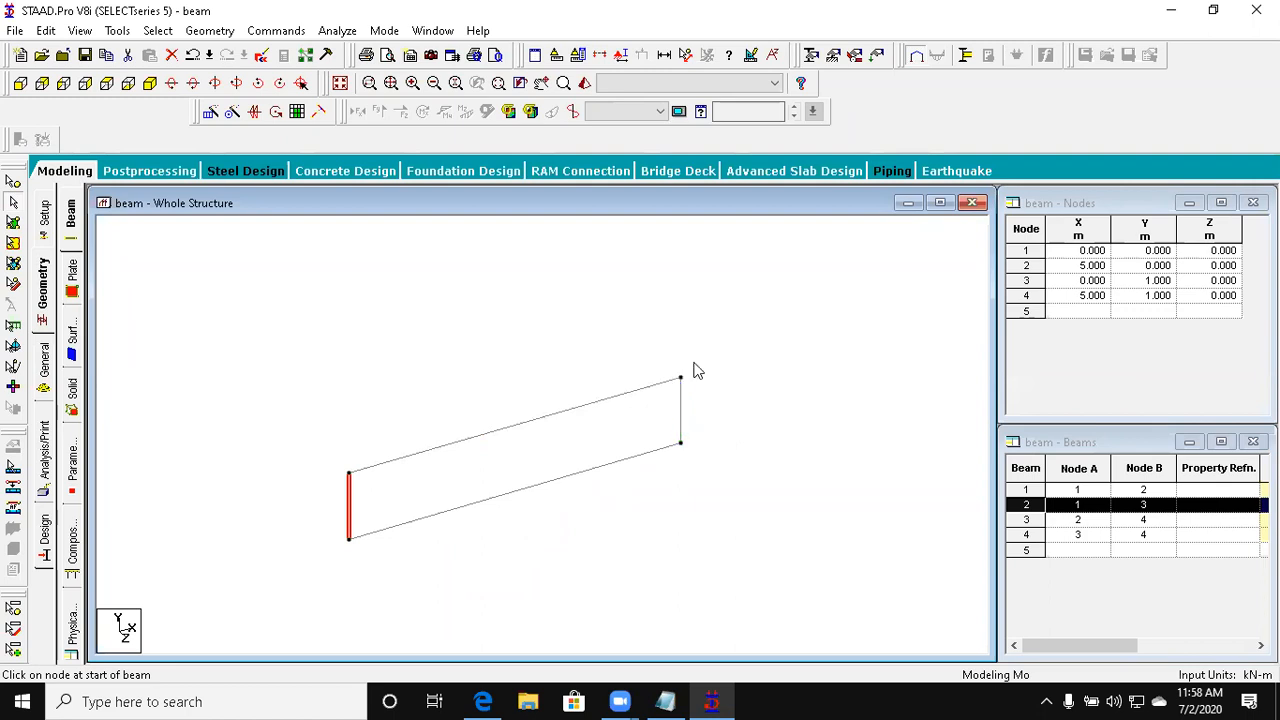
pyautogui.scroll(3, 693, 439)
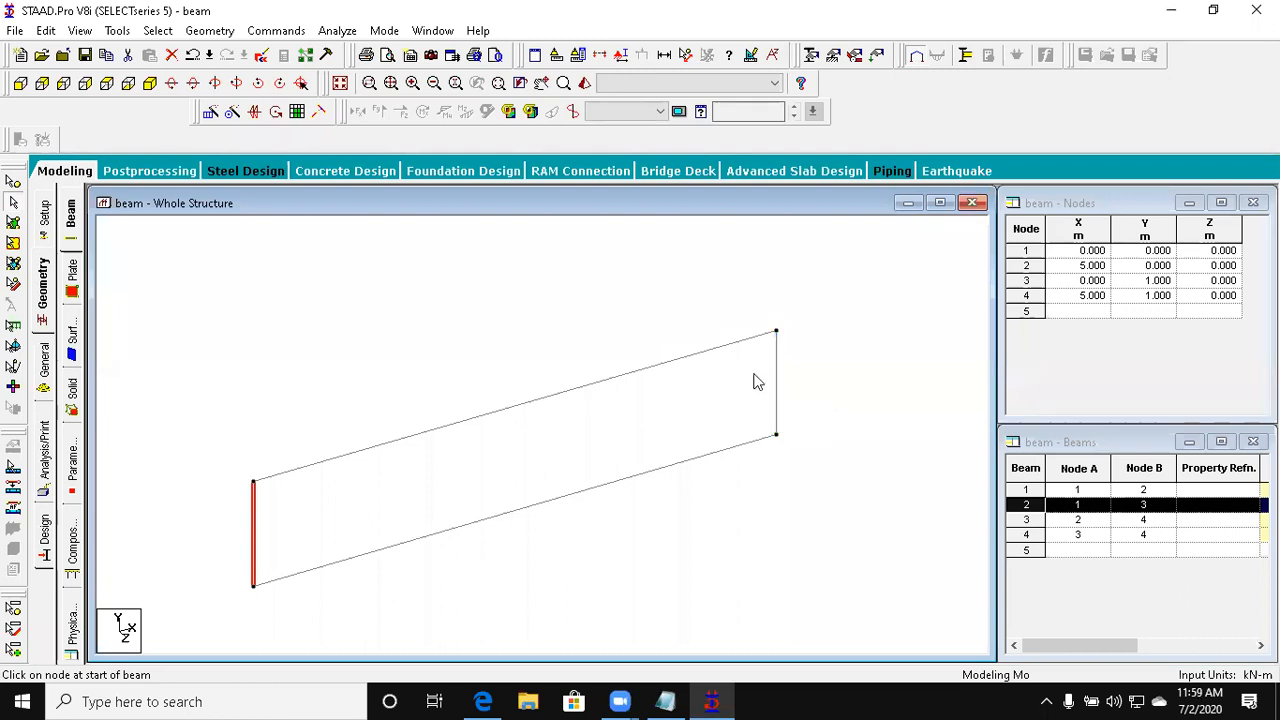
pyautogui.click(463, 421)
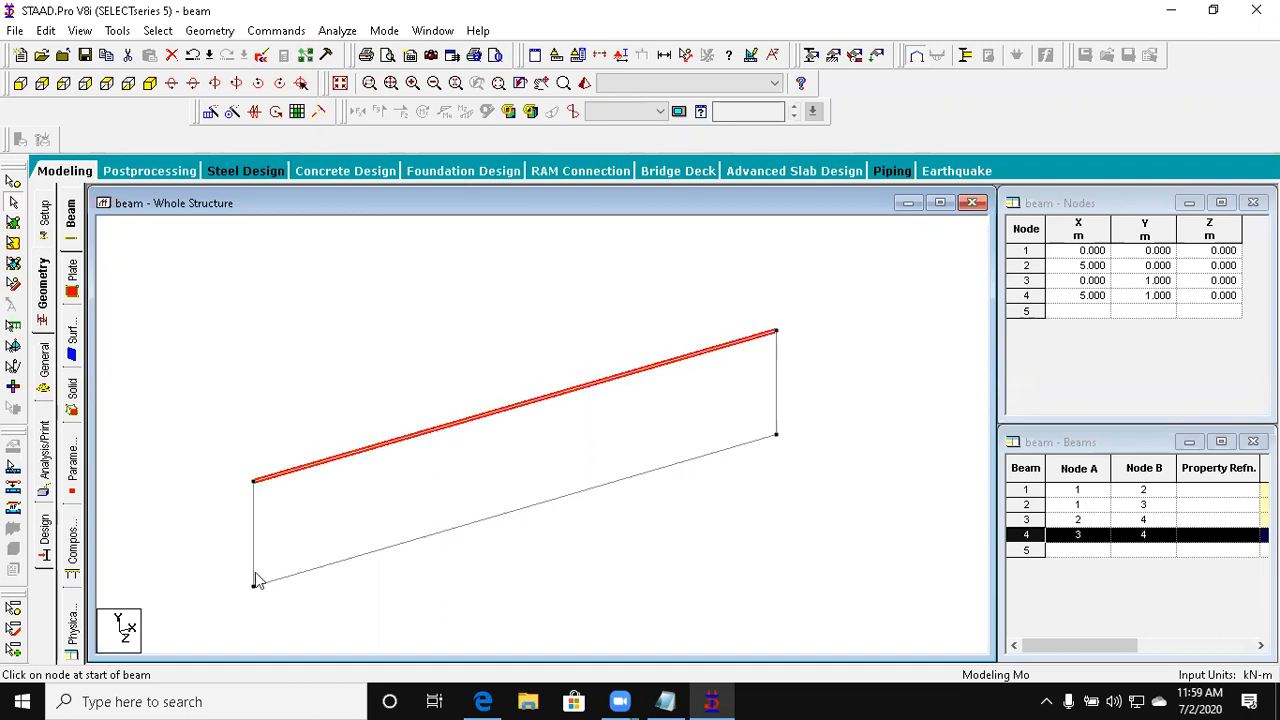
pyautogui.scroll(-3, 350, 365)
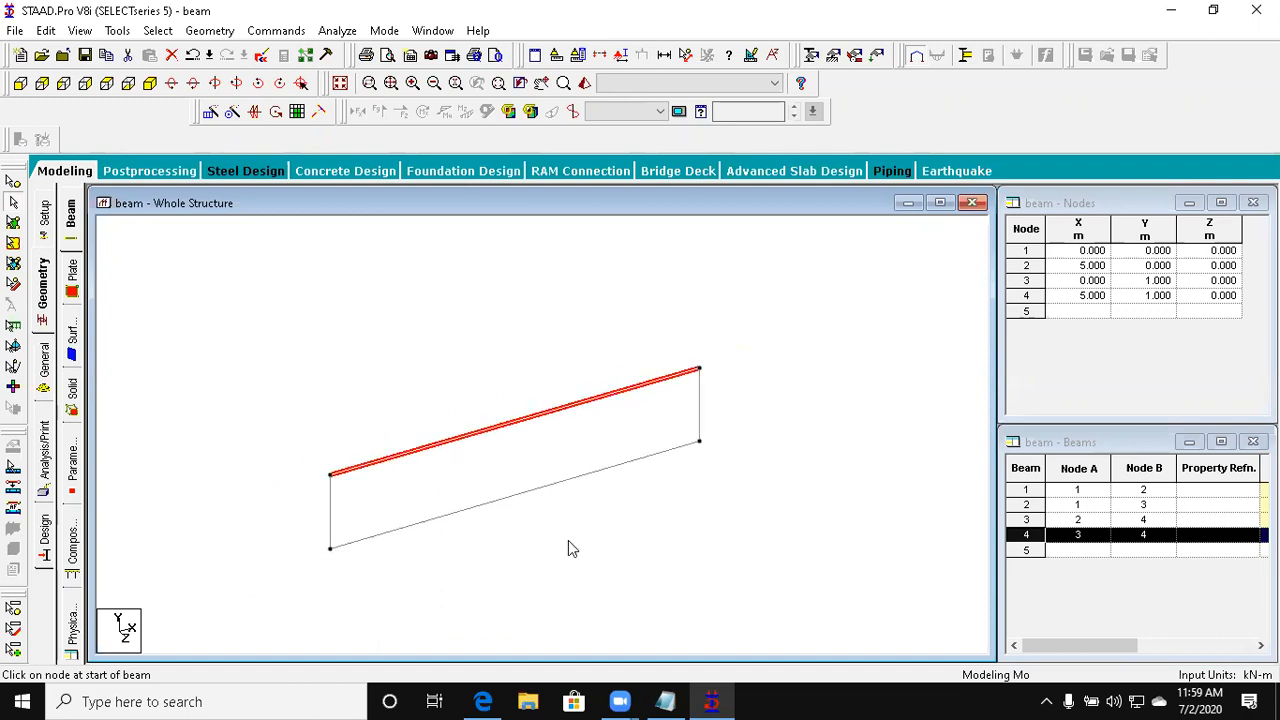
pyautogui.scroll(-1, 613, 531)
pyautogui.click(621, 530)
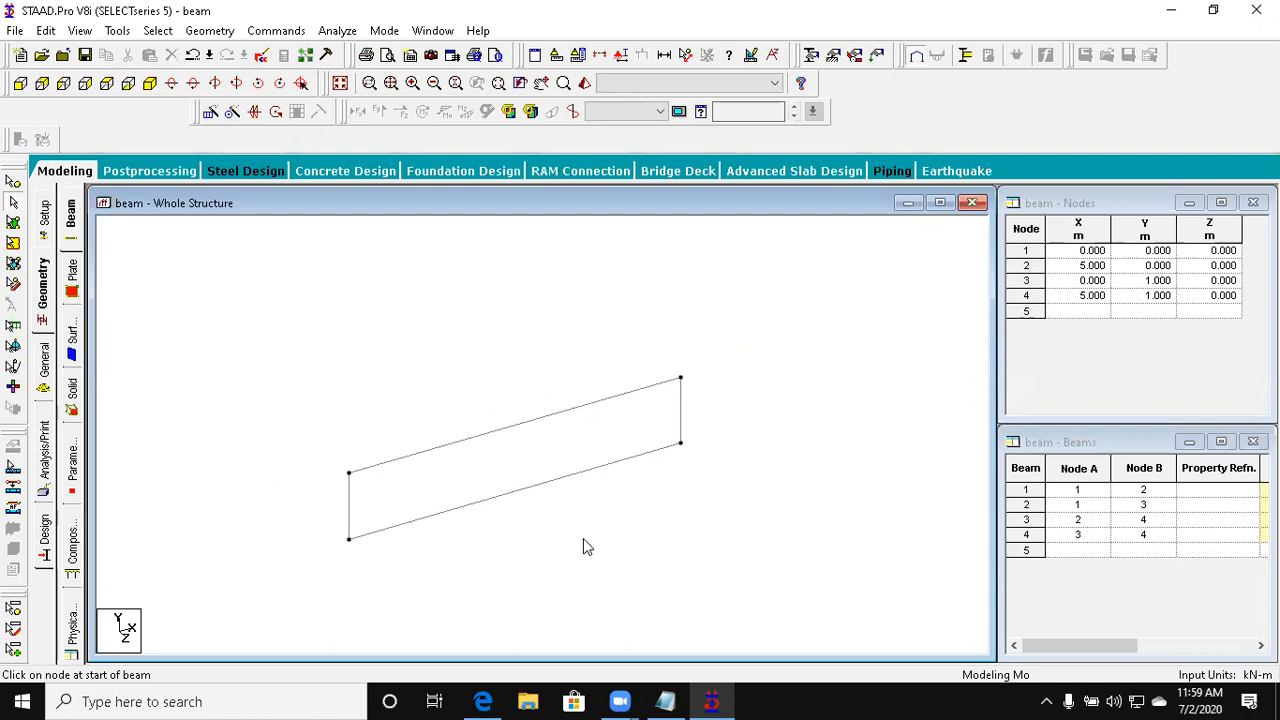
# Step: Delete all four beams of the frame together with their nodes
pyautogui.scroll(-1, 583, 539)
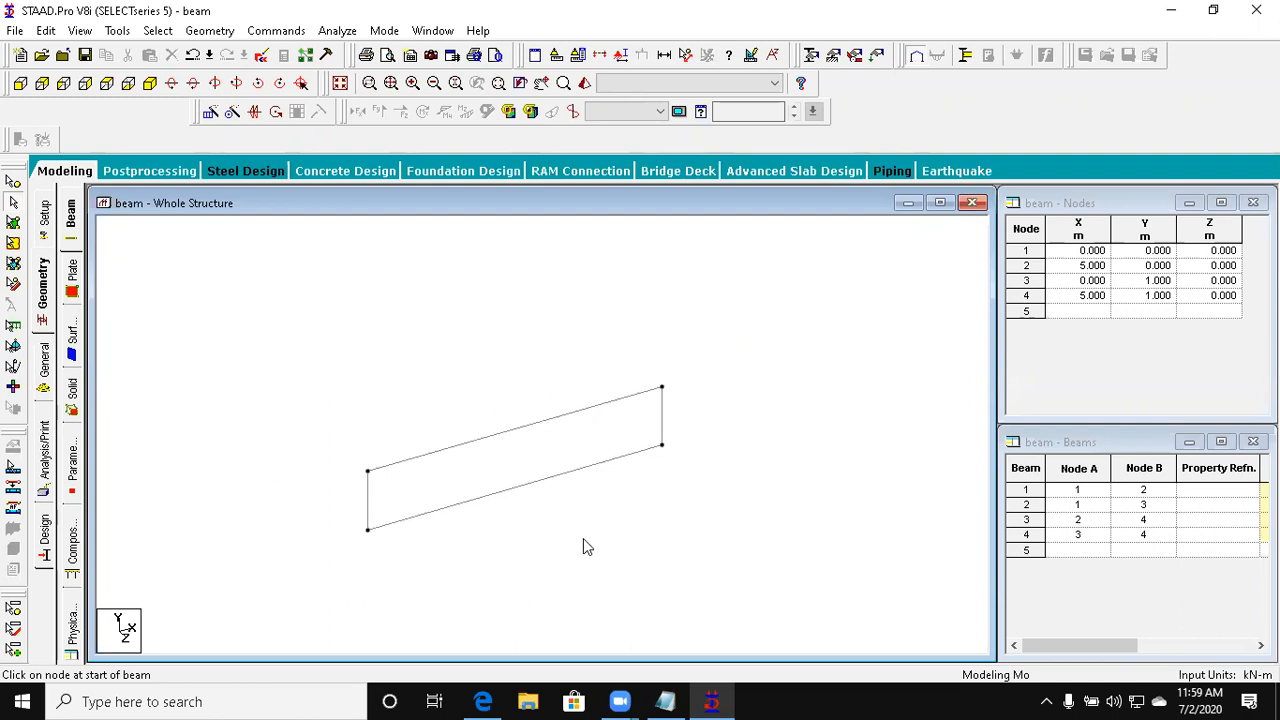
pyautogui.scroll(-1, 583, 546)
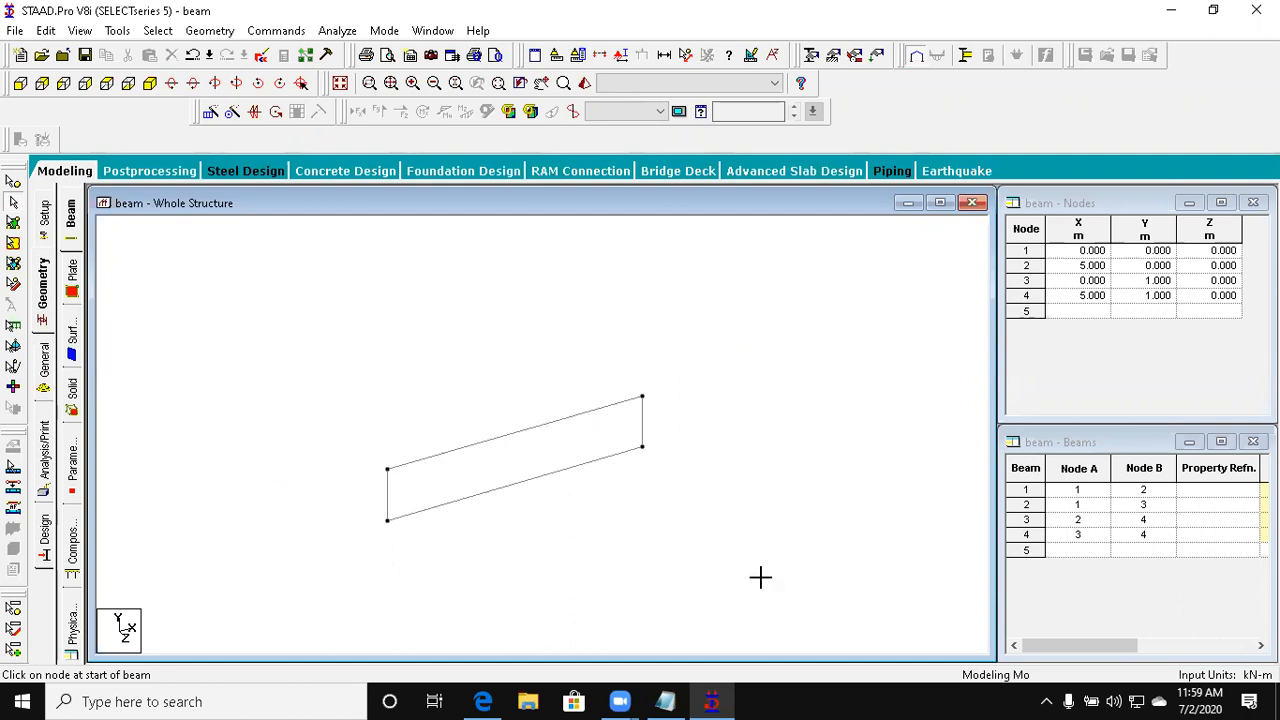
pyautogui.moveTo(782, 580); pyautogui.dragTo(341, 303)
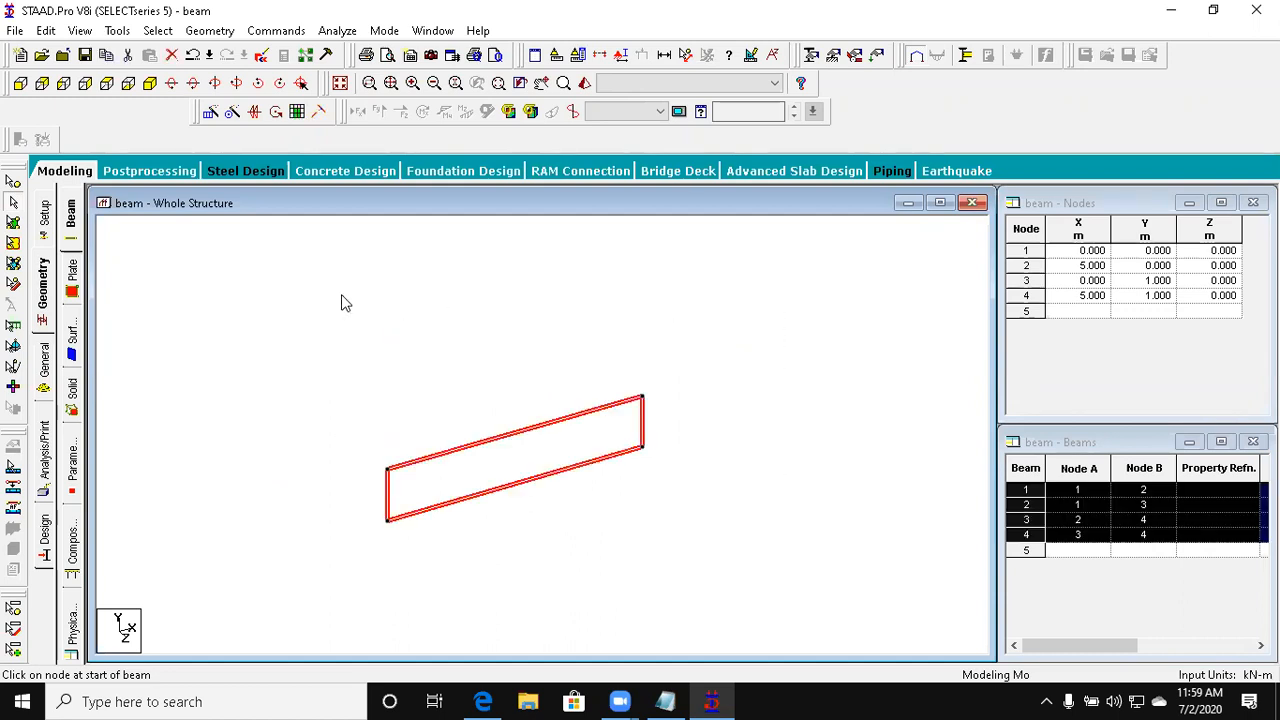
pyautogui.press('Delete')
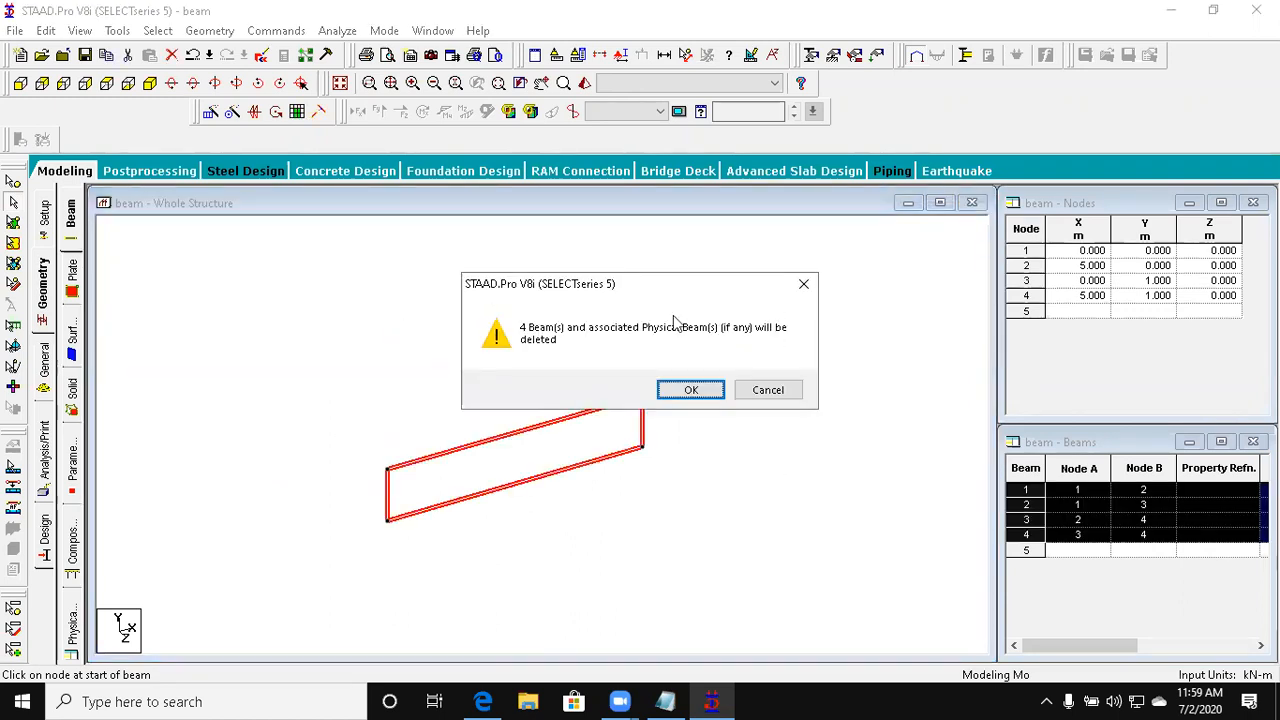
pyautogui.click(689, 389)
pyautogui.click(703, 390)
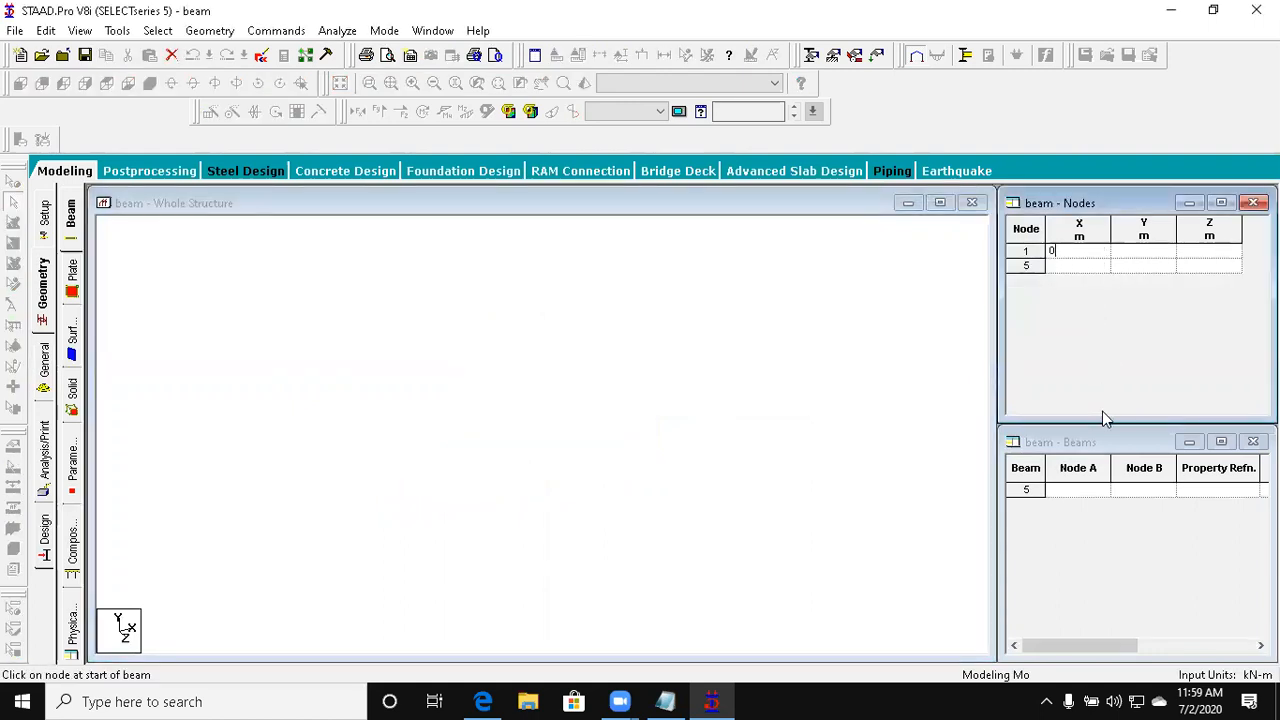
# Step: Enter node 1 at the origin and node 2 at X = 1 m, Y = 0, Z = 0 in the Nodes table
pyautogui.press('Tab')
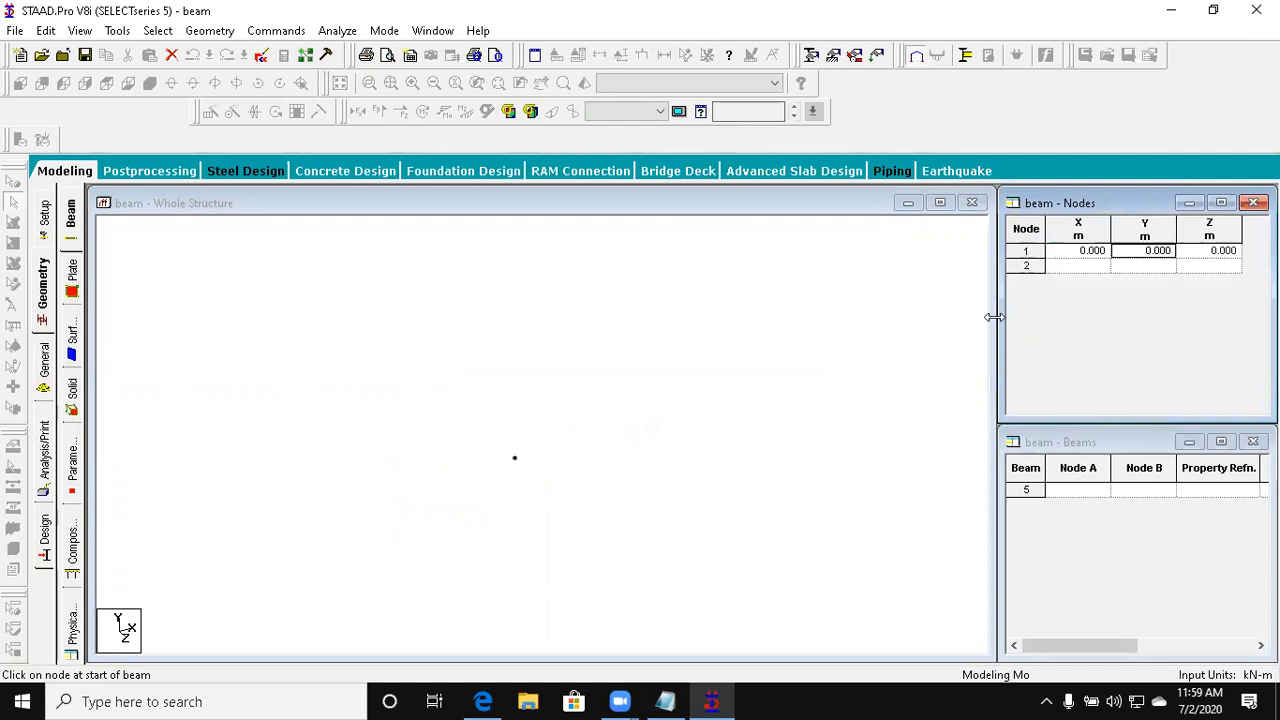
pyautogui.click(1141, 268)
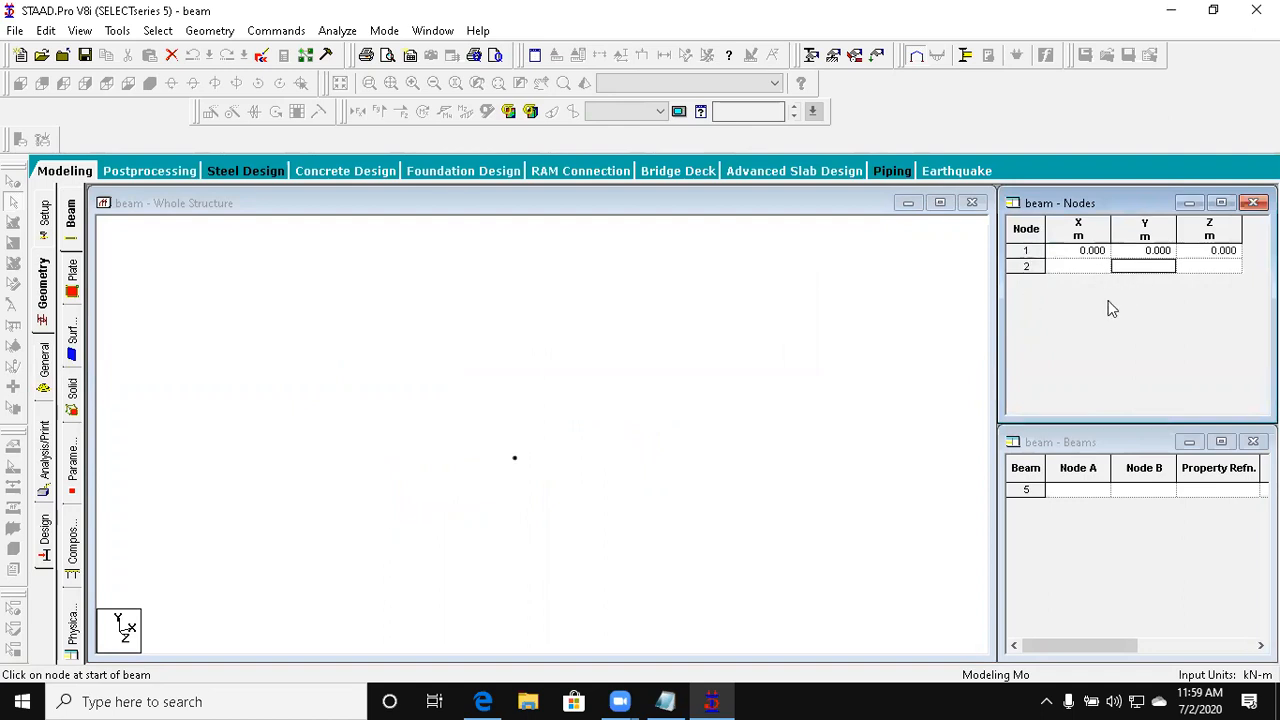
pyautogui.click(1070, 270)
pyautogui.write('1')
pyautogui.press('Return')
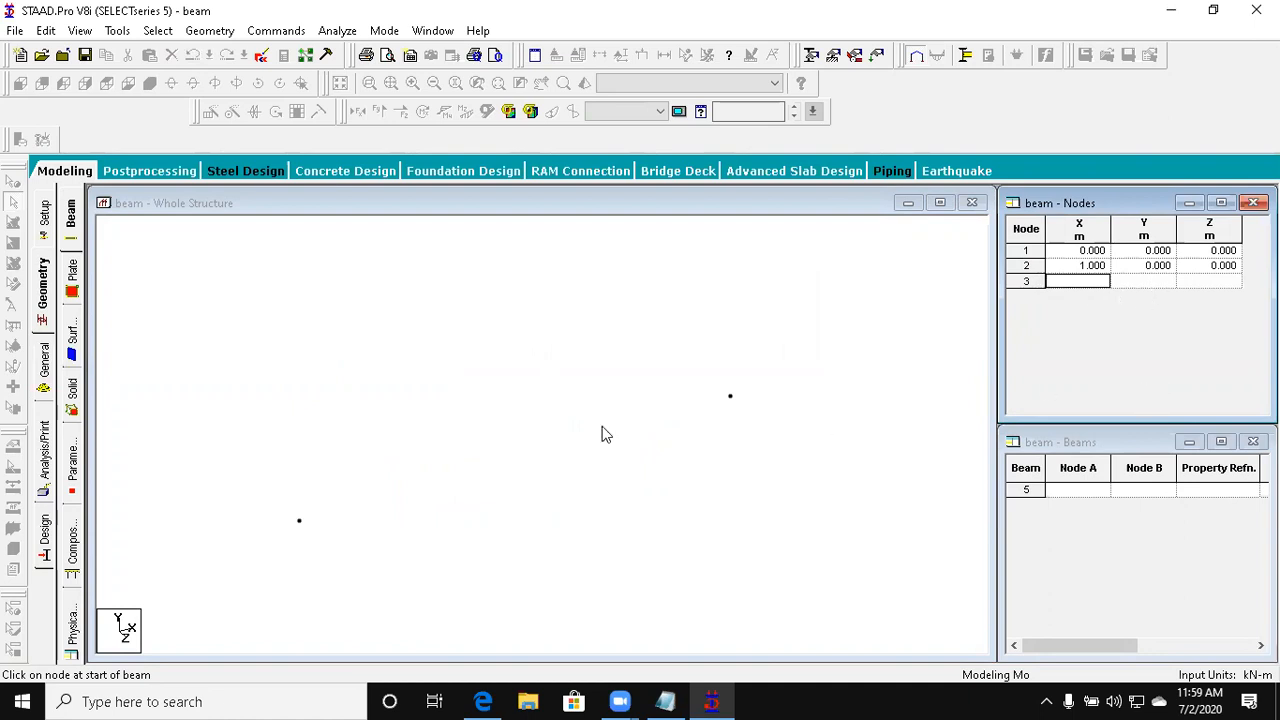
pyautogui.click(710, 390)
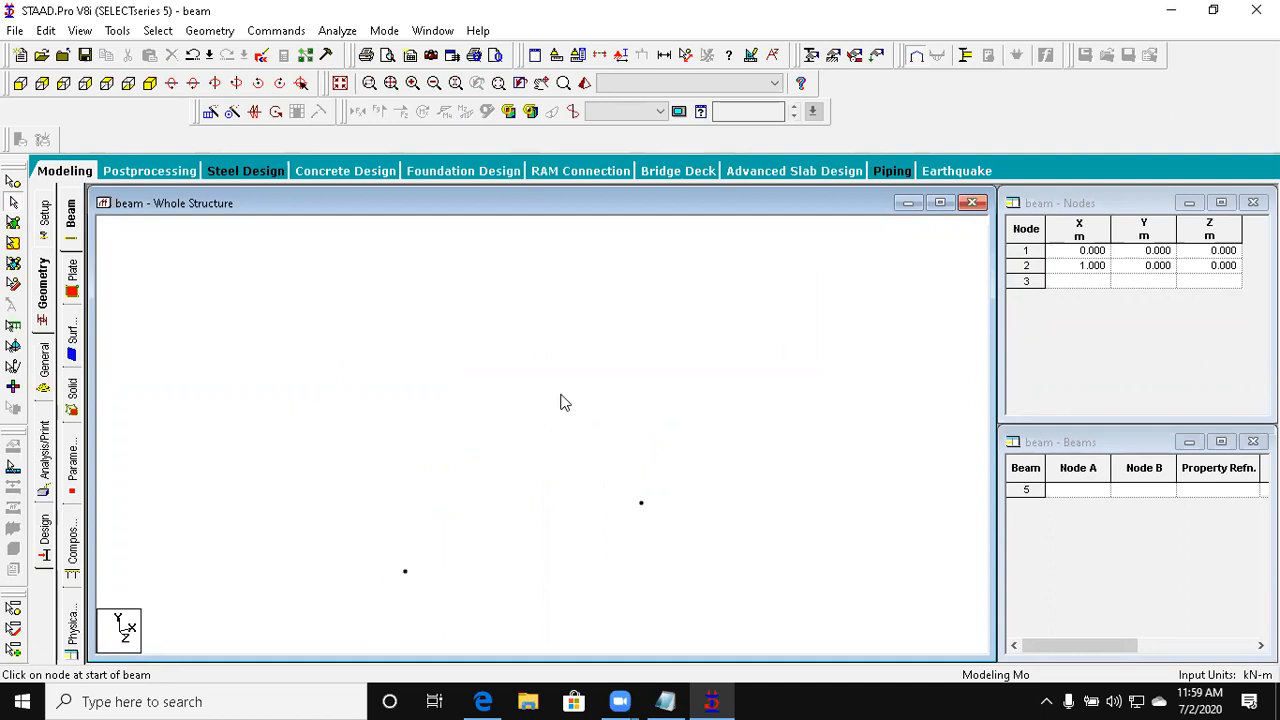
# Step: Add node 3 at X = 0, Y = 3 m, Z = 0 in the Nodes table
pyautogui.click(1094, 282)
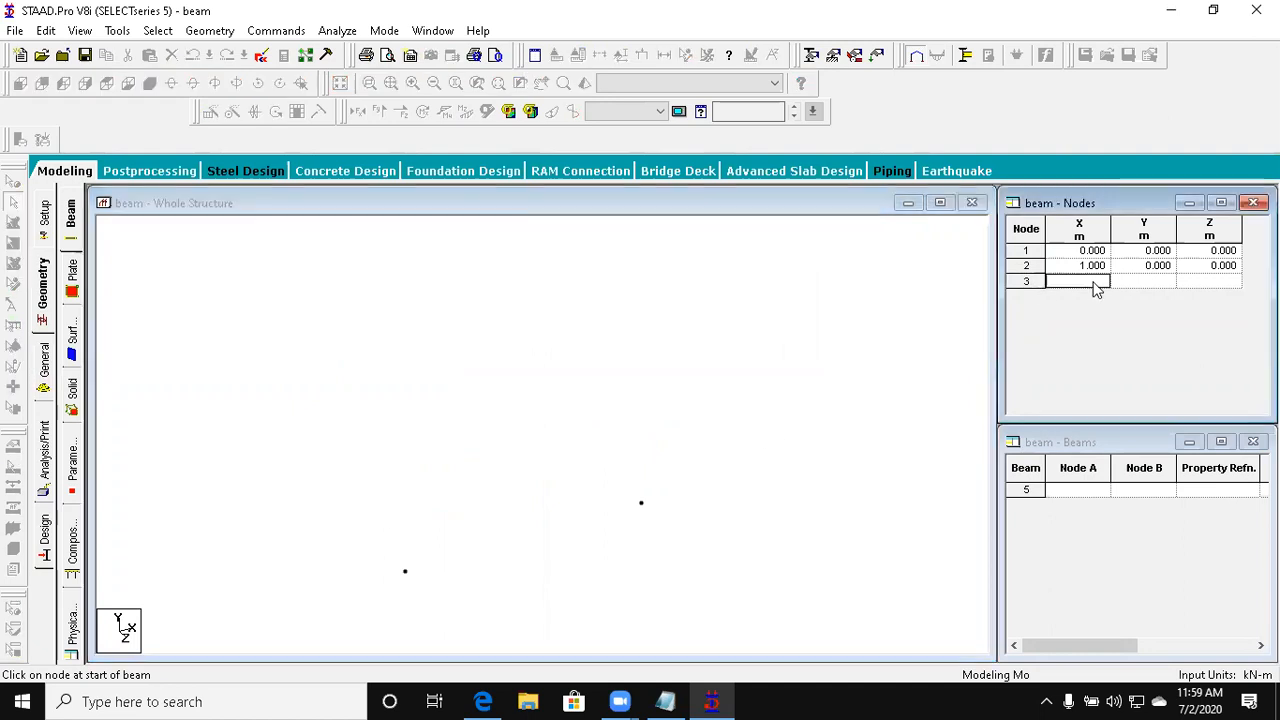
pyautogui.click(1160, 283)
pyautogui.write('3')
pyautogui.press('Return')
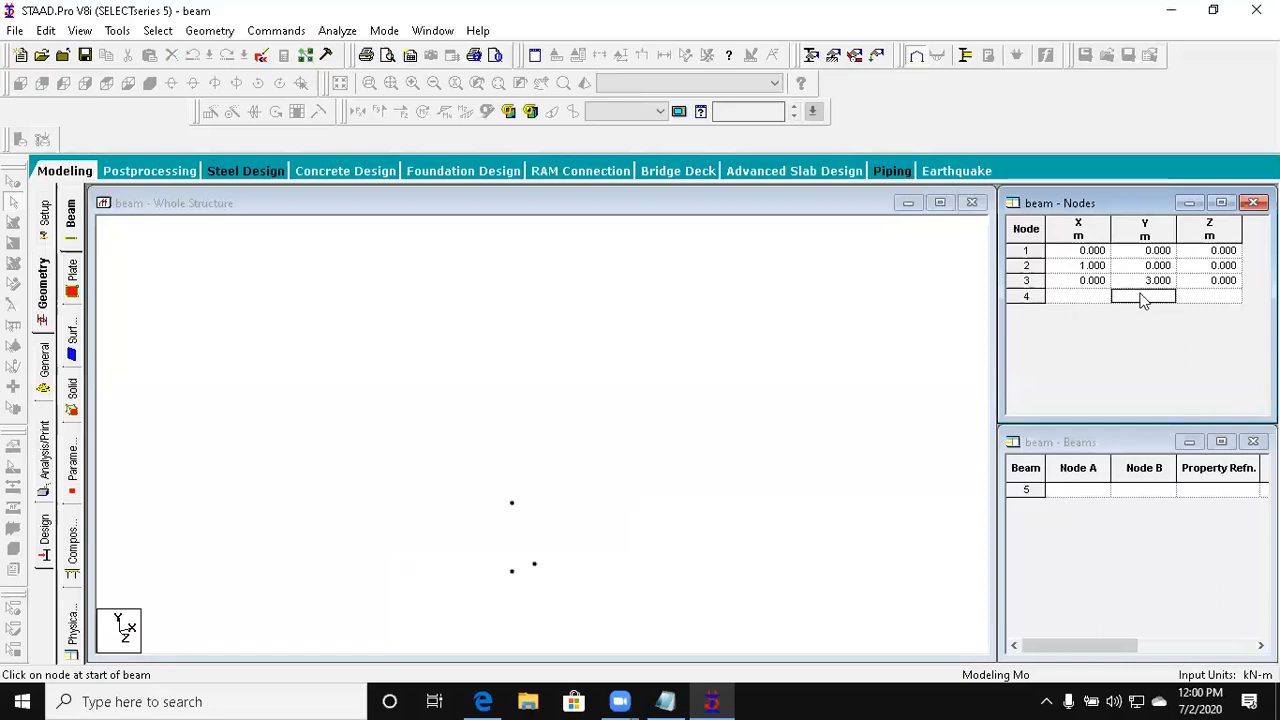
# Step: Add node 4 at X = 1 m, Y = 3 m, Z = 0 in the Nodes table
pyautogui.click(1099, 297)
pyautogui.write('1')
pyautogui.click(1158, 296)
pyautogui.write('3')
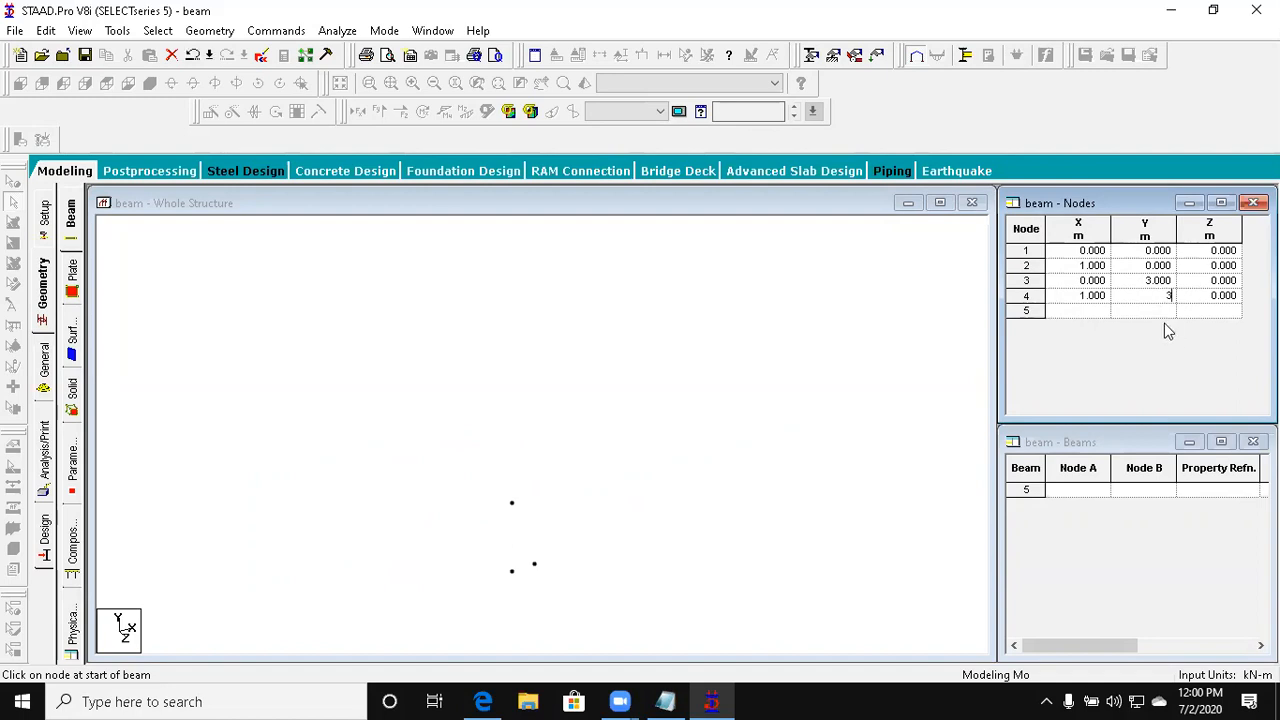
pyautogui.click(623, 574)
pyautogui.scroll(2, 534, 611)
pyautogui.moveTo(608, 591); pyautogui.dragTo(606, 480, button='middle')
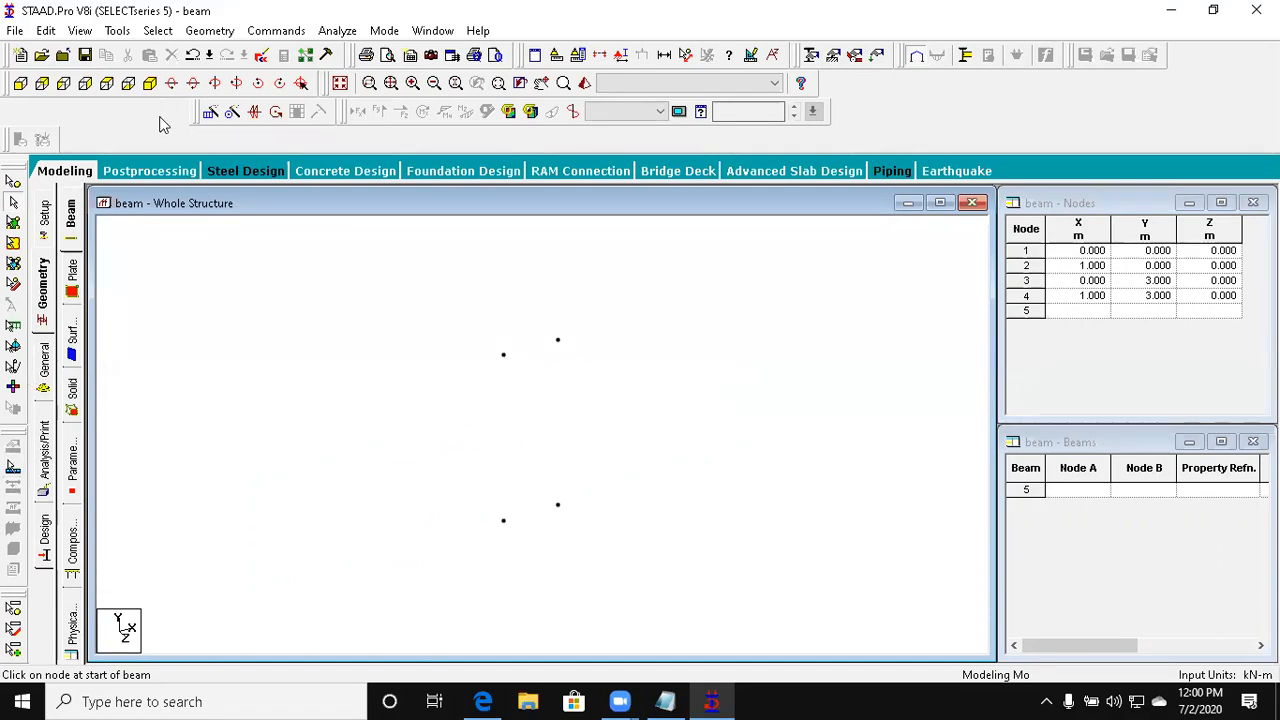
# Step: Add point-to-point beams from node 1 to 3, node 3 to 4 and node 2 to 4 to form a portal frame
pyautogui.click(210, 31)
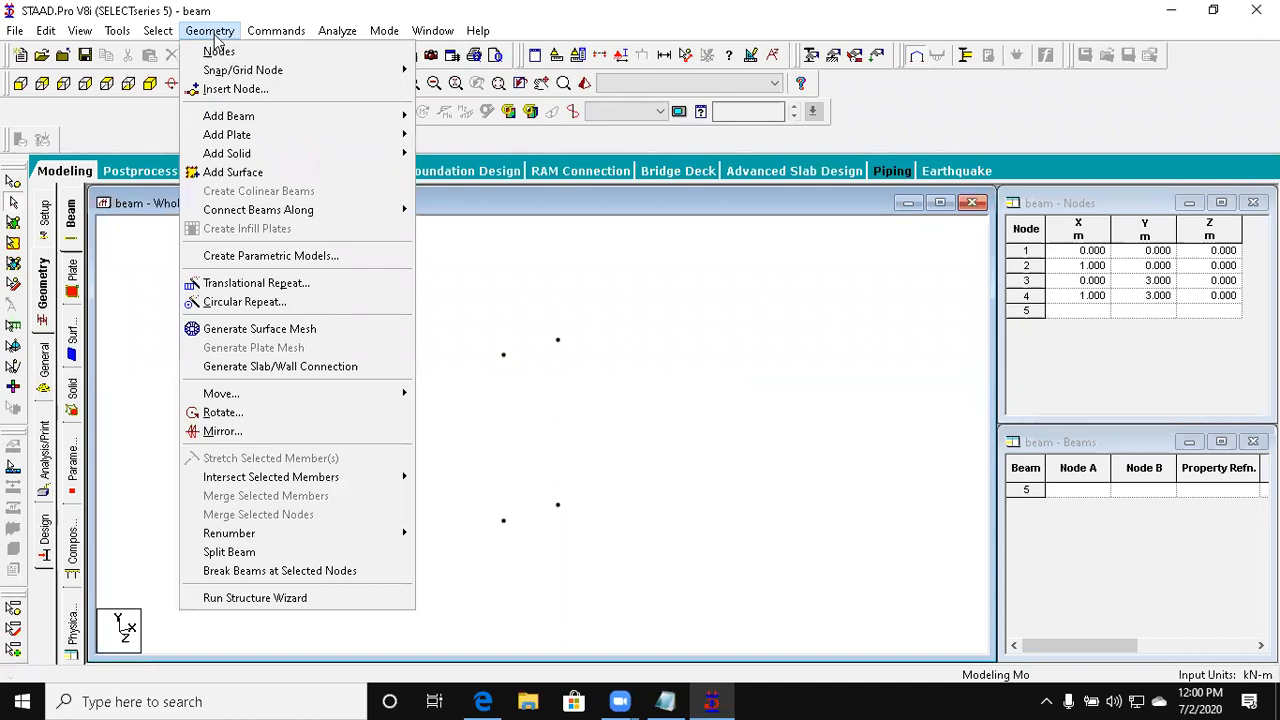
pyautogui.moveTo(240, 118)
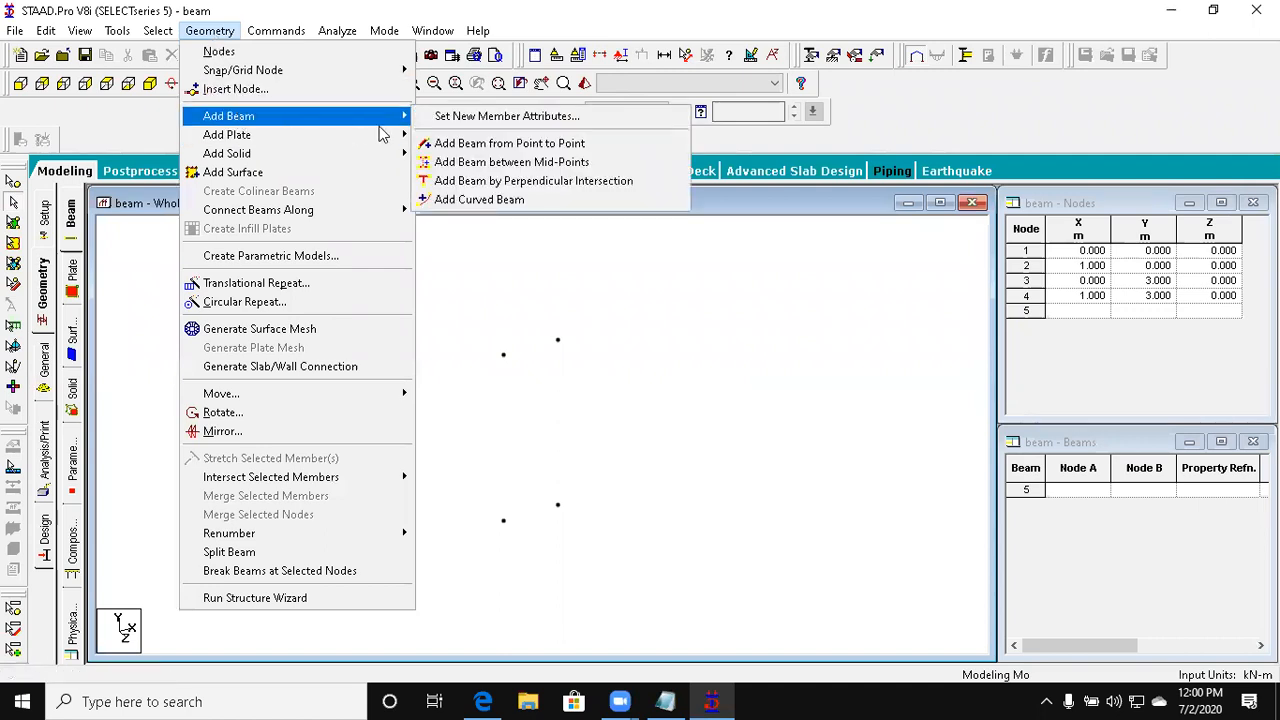
pyautogui.click(440, 143)
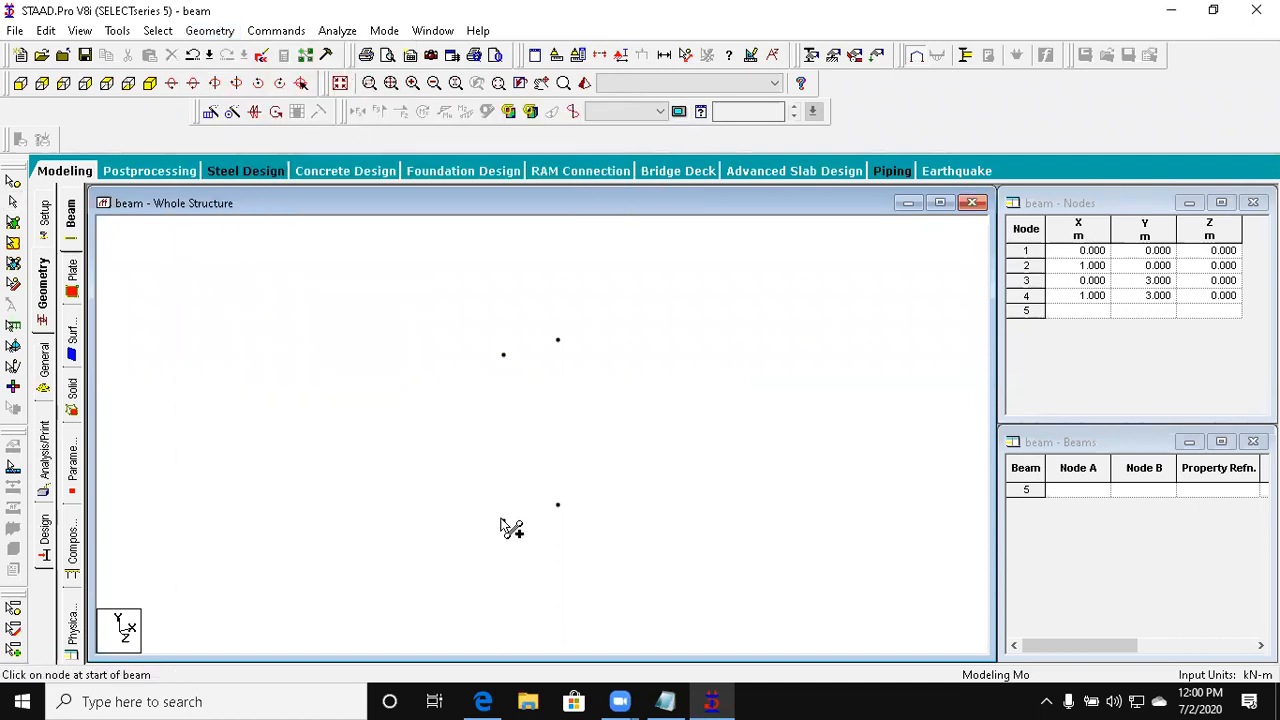
pyautogui.moveTo(503, 519); pyautogui.dragTo(558, 340)
pyautogui.moveTo(558, 504); pyautogui.dragTo(559, 341)
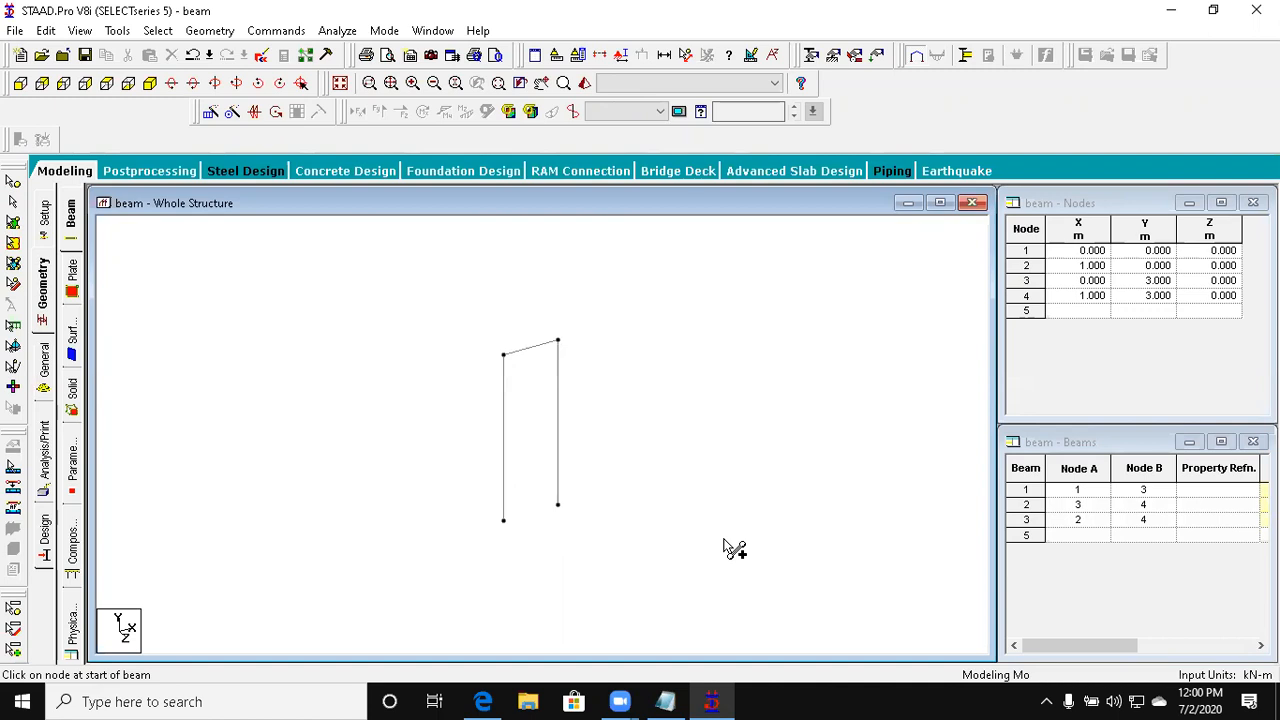
pyautogui.scroll(5, 734, 548)
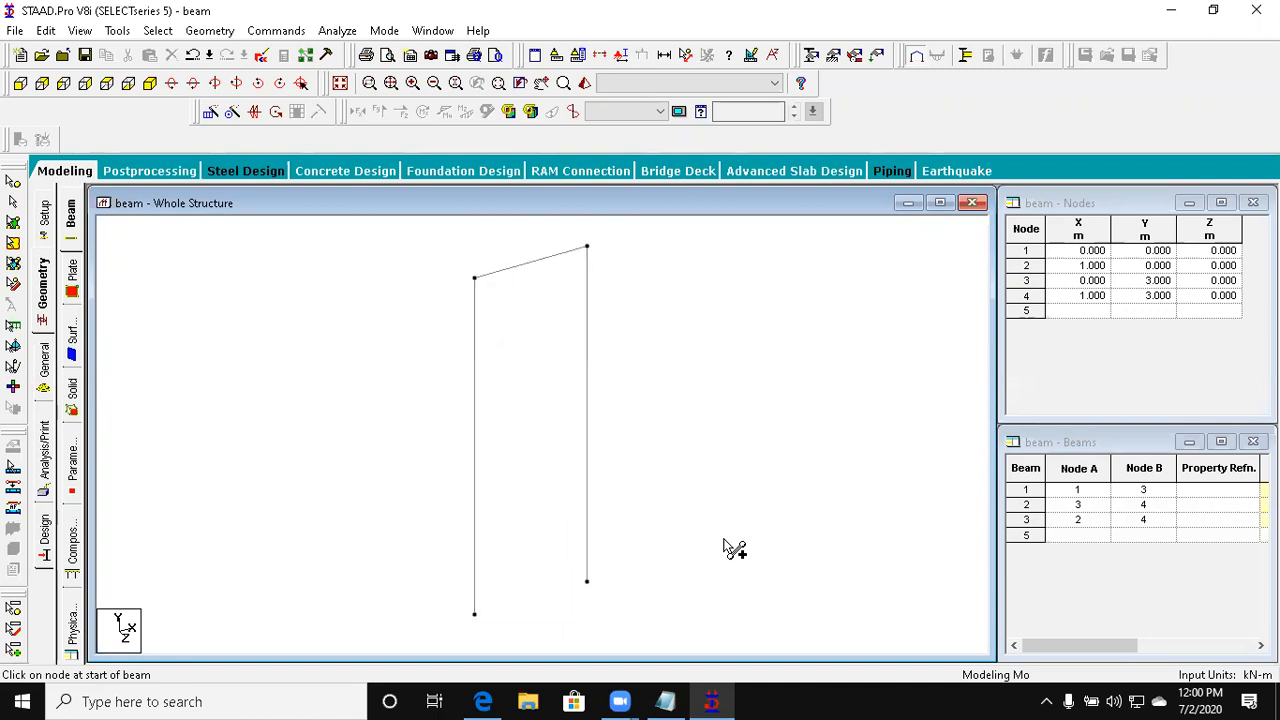